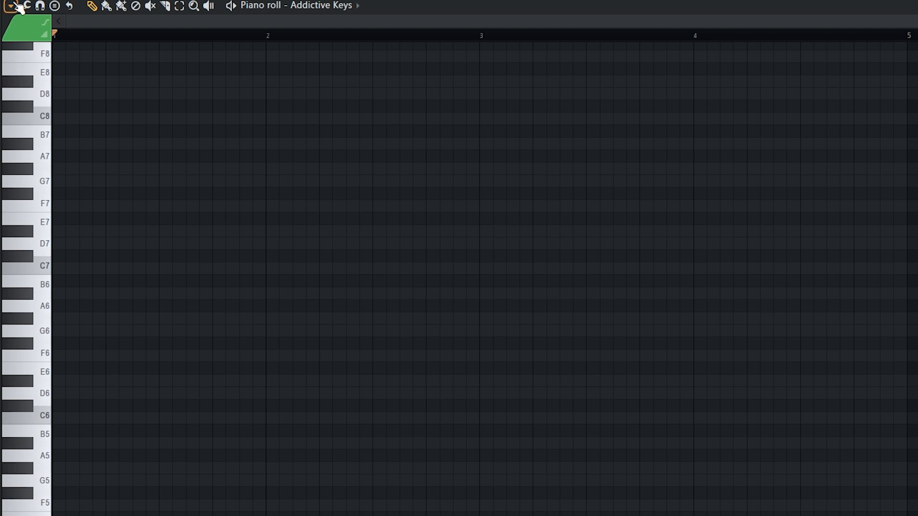
Step: Set the piano roll's scale highlighting to root note D# with the Minor Natural (Aeolian) scale
{"action": "left_click", "coordinate": [14, 6]}
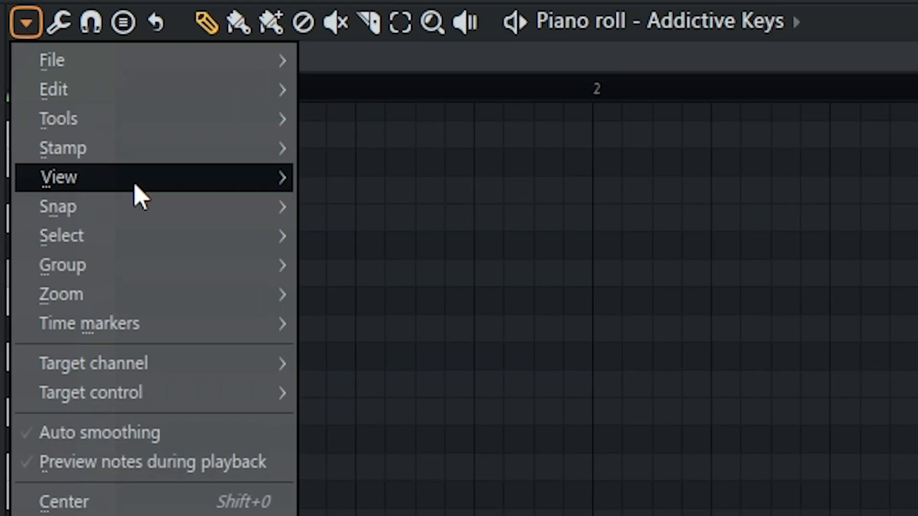
{"action": "mouse_move", "coordinate": [58, 83]}
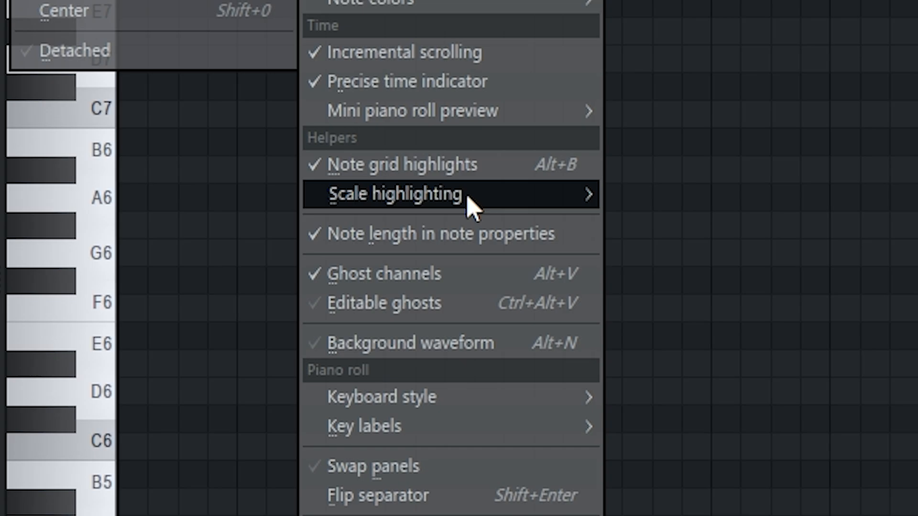
{"action": "mouse_move", "coordinate": [471, 205]}
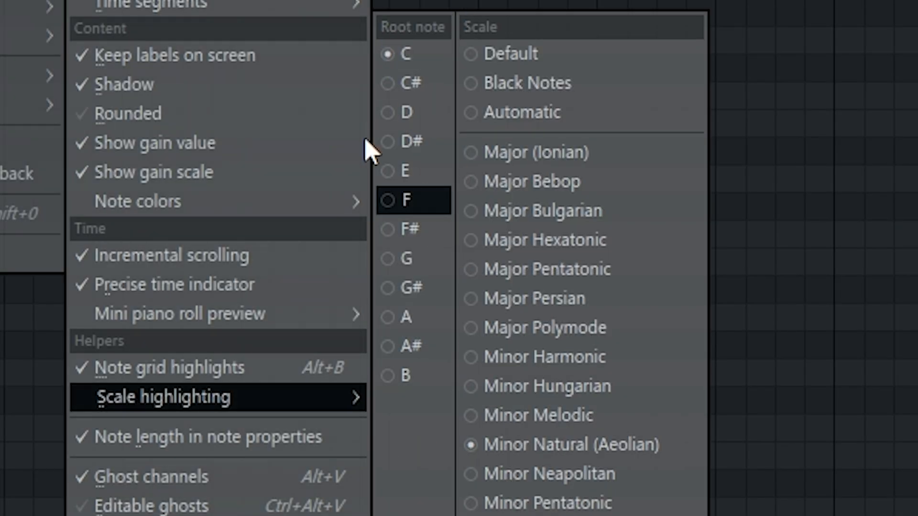
{"action": "left_click", "coordinate": [406, 144]}
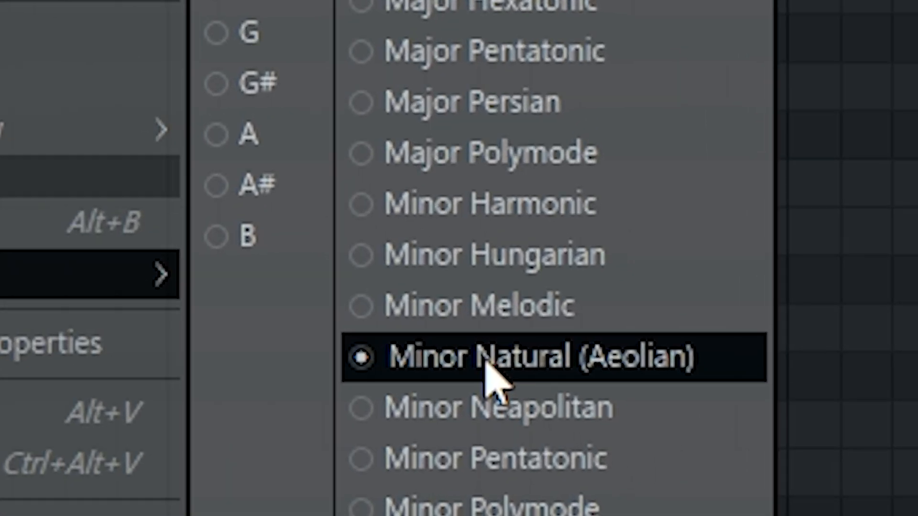
{"action": "left_click", "coordinate": [485, 363]}
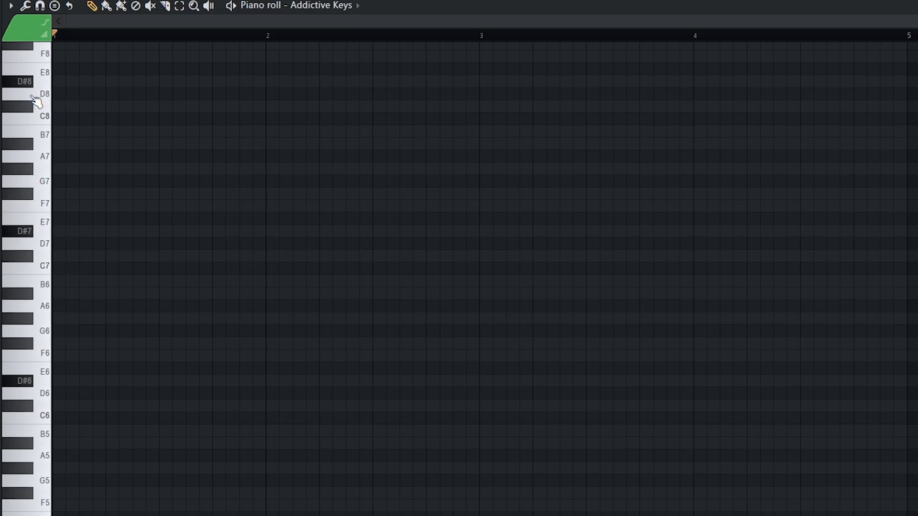
{"action": "scroll", "coordinate": [82, 392], "scroll_direction": "up", "scroll_amount": 2}
{"action": "scroll", "coordinate": [81, 392], "scroll_direction": "up", "scroll_amount": 1}
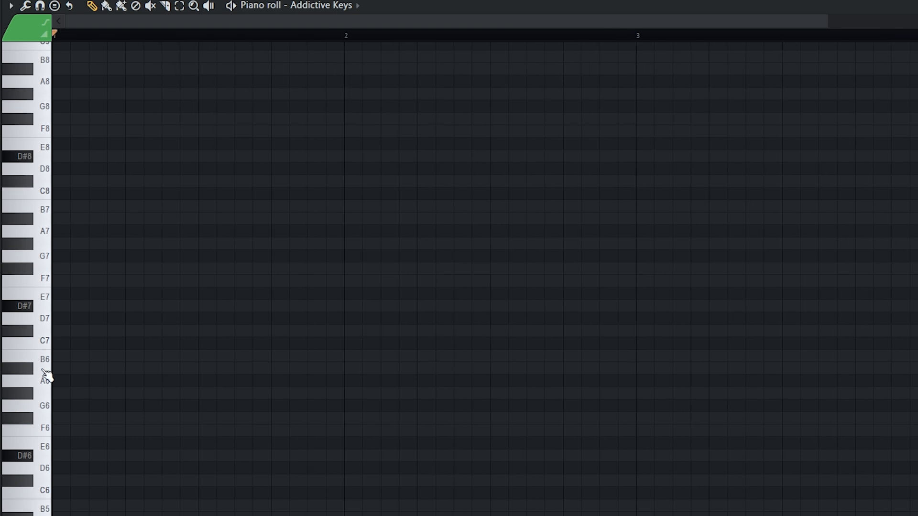
{"action": "scroll", "coordinate": [67, 422], "scroll_direction": "up", "scroll_amount": 2}
{"action": "left_click", "coordinate": [62, 405]}
{"action": "left_click_drag", "start_coordinate": [98, 381], "coordinate": [30, 376]}
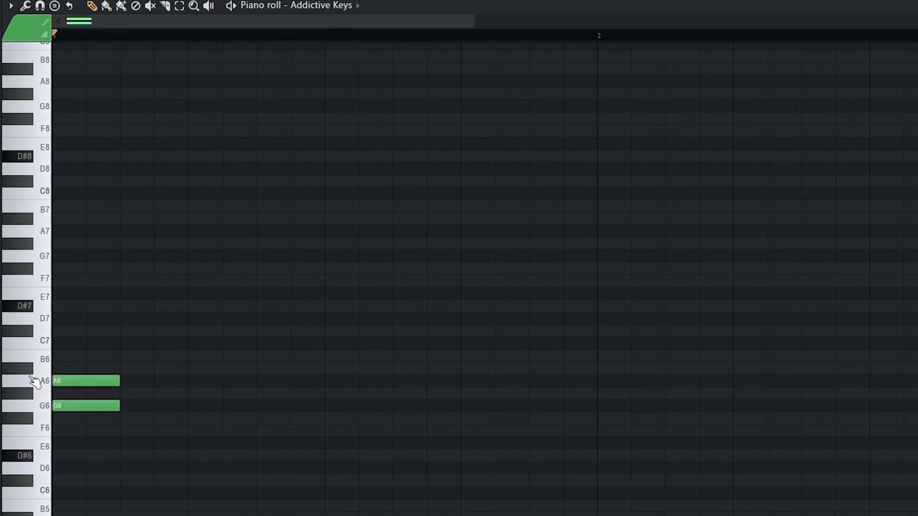
{"action": "mouse_move", "coordinate": [81, 343]}
{"action": "left_mouse_down"}
{"action": "mouse_move", "coordinate": [30, 341]}
{"action": "mouse_move", "coordinate": [23, 314]}
{"action": "left_mouse_up"}
{"action": "left_click_drag", "start_coordinate": [95, 292], "coordinate": [28, 289]}
{"action": "key", "text": "Delete"}
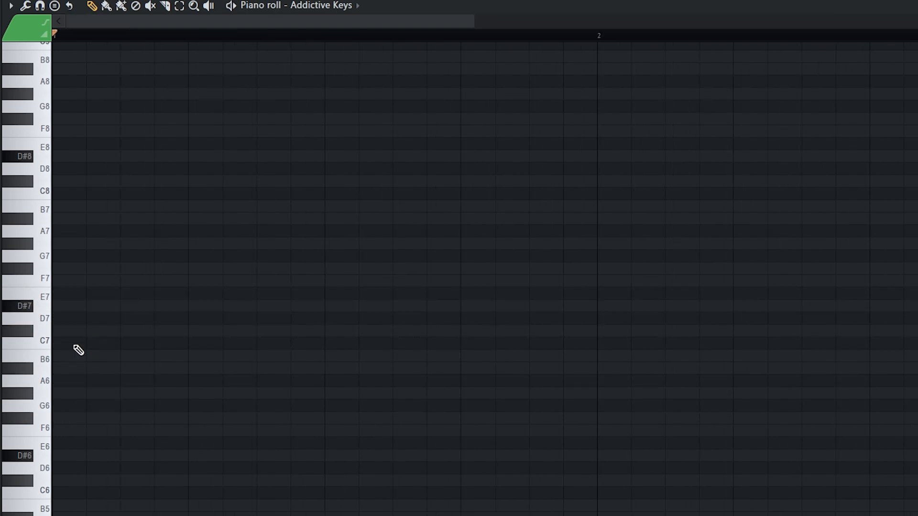
{"action": "key", "text": "ctrl+z"}
{"action": "left_click_drag", "start_coordinate": [82, 317], "coordinate": [94, 427]}
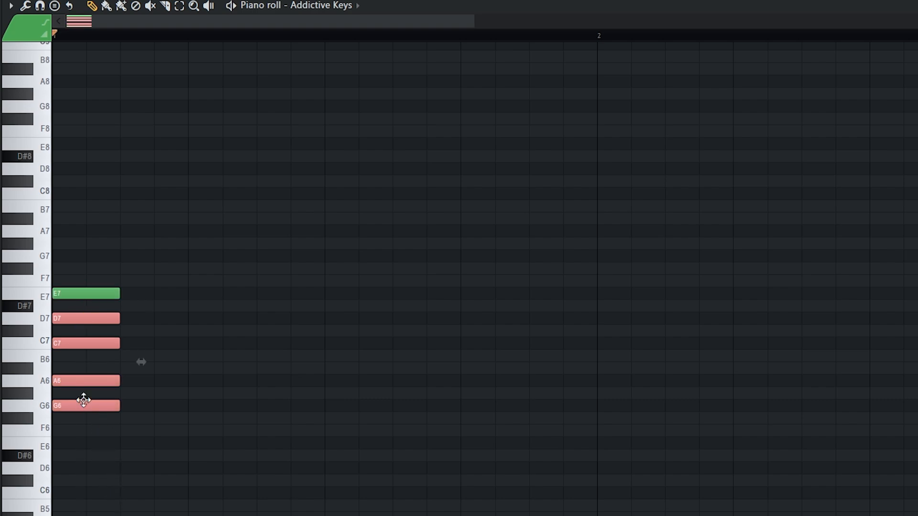
{"action": "right_click", "coordinate": [105, 406]}
{"action": "right_click", "coordinate": [108, 294]}
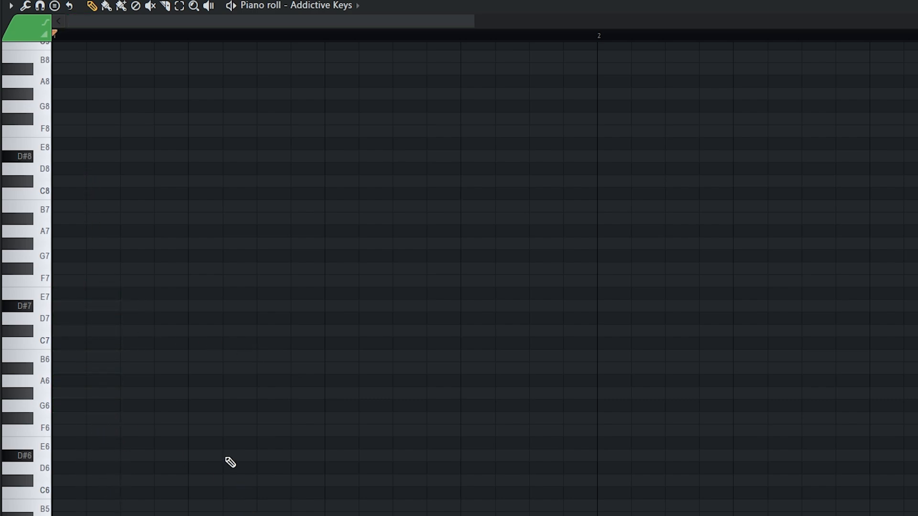
Step: Draw a one-beat chord of D#6, F#6 and G#6 at the start of bar 1
{"action": "scroll", "coordinate": [230, 462], "scroll_direction": "down", "scroll_amount": 3}
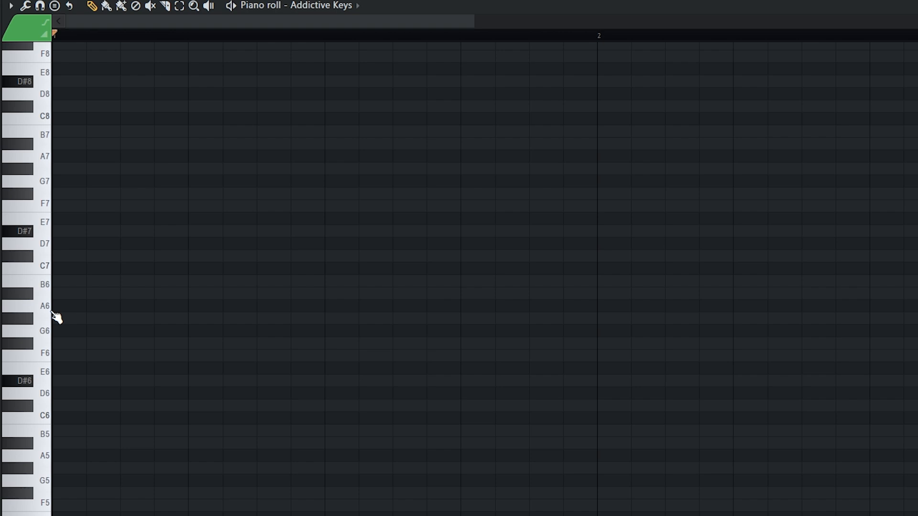
{"action": "scroll", "coordinate": [90, 378], "scroll_direction": "down", "scroll_amount": 2}
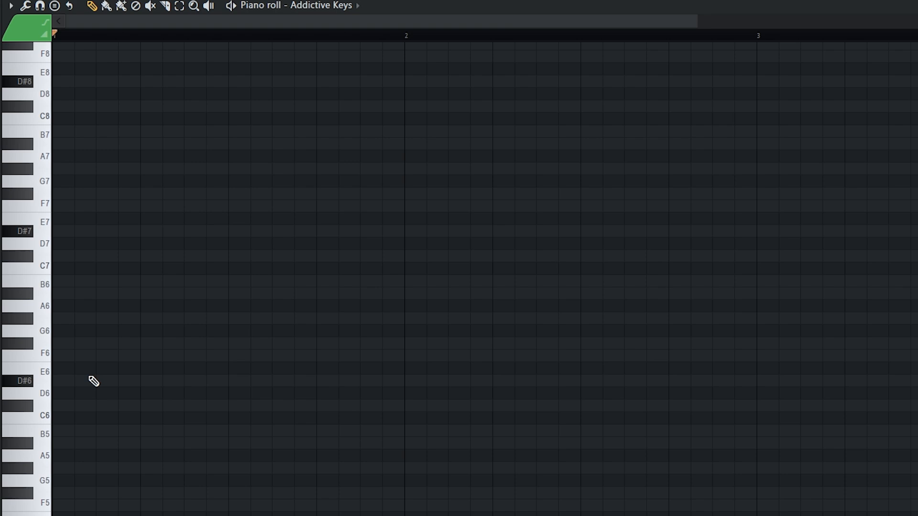
{"action": "left_click_drag", "start_coordinate": [89, 377], "coordinate": [134, 382]}
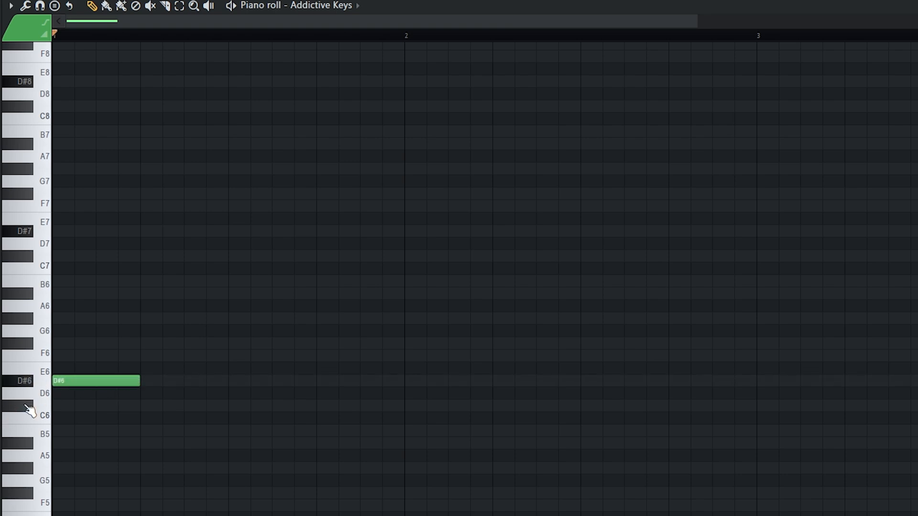
{"action": "left_click", "coordinate": [101, 381]}
{"action": "left_click_drag", "start_coordinate": [181, 356], "coordinate": [3, 346]}
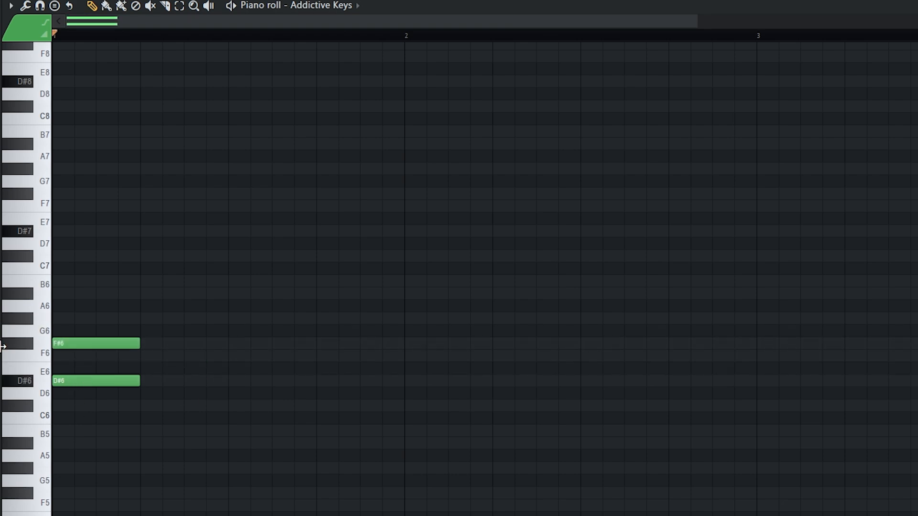
{"action": "left_click_drag", "start_coordinate": [91, 321], "coordinate": [26, 321]}
Step: Transpose the chord down one octave to D#5, F#5 and G#5 and play it back
{"action": "key", "text": "space"}
{"action": "key", "text": "space"}
{"action": "key", "text": "ctrl+Down"}
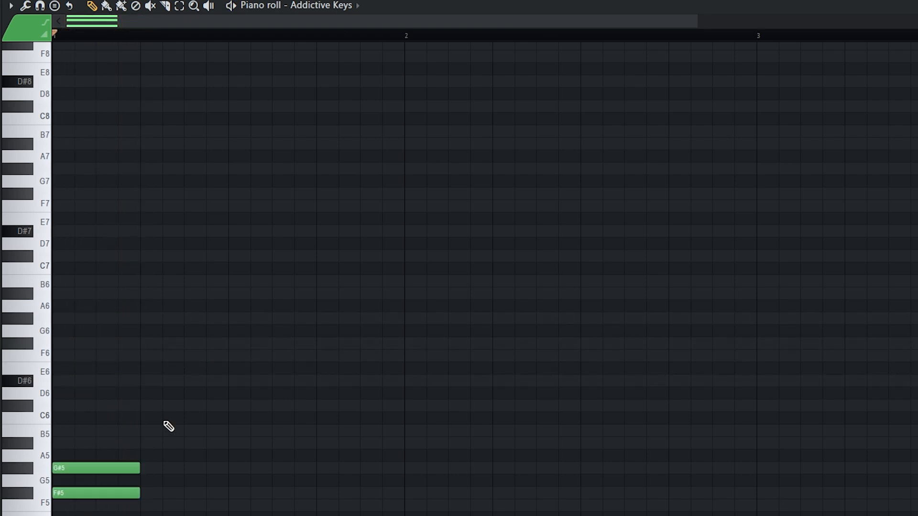
{"action": "scroll", "coordinate": [168, 426], "scroll_direction": "down", "scroll_amount": 3}
{"action": "key", "text": "space"}
{"action": "key", "text": "space"}
Step: Copy the whole D#5, F#5 and G#5 chord directly behind the original and deselect the notes
{"action": "key", "text": "ctrl+a"}
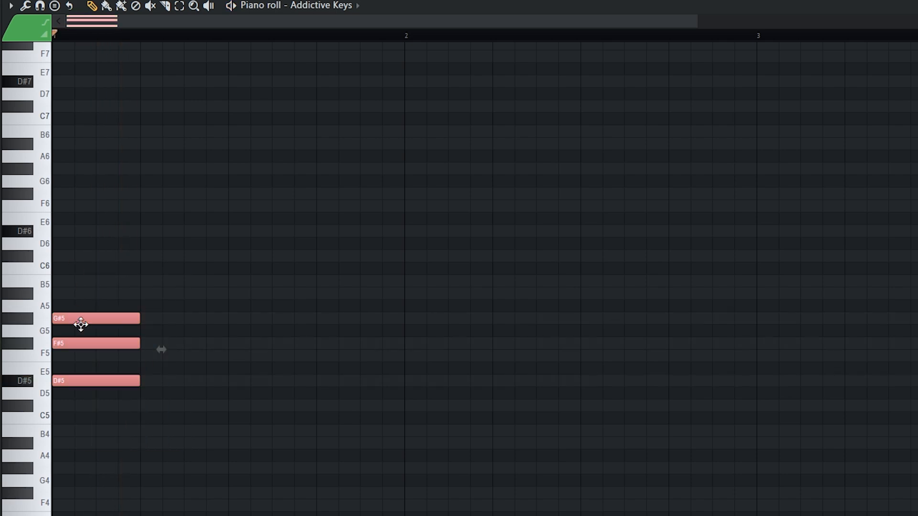
{"action": "left_click_drag", "start_coordinate": [80, 322], "coordinate": [176, 325], "text": "shift"}
{"action": "key", "text": "ctrl+d"}
{"action": "scroll", "coordinate": [224, 343], "scroll_direction": "up", "scroll_amount": 1}
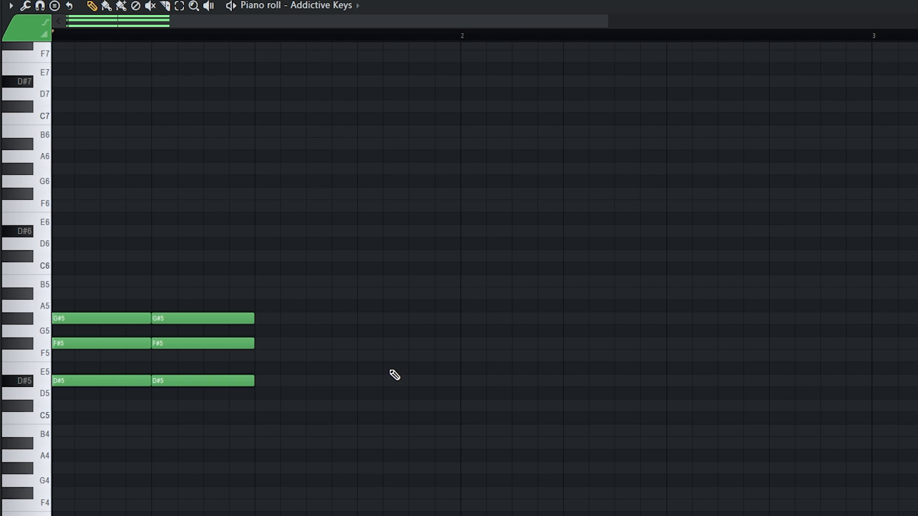
{"action": "scroll", "coordinate": [394, 375], "scroll_direction": "up", "scroll_amount": 2}
{"action": "left_click", "coordinate": [340, 356]}
{"action": "left_click", "coordinate": [340, 343]}
{"action": "left_click", "coordinate": [344, 293]}
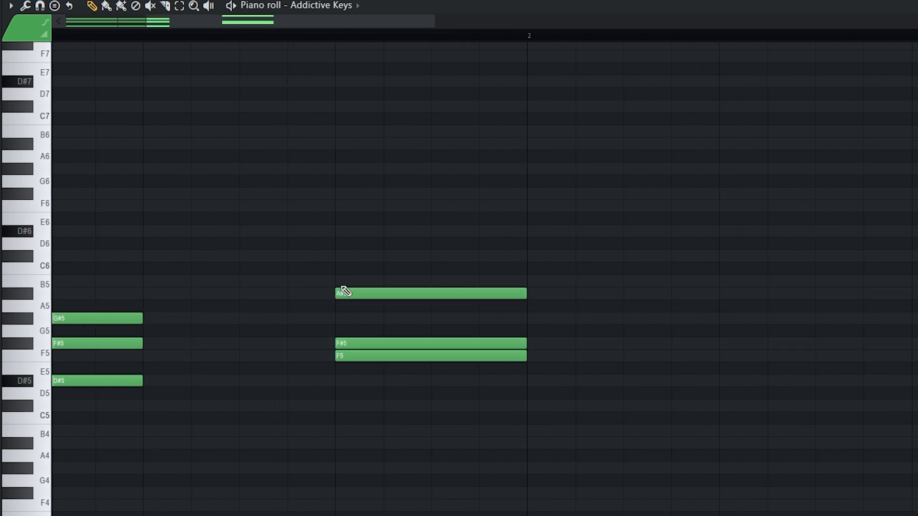
{"action": "left_click", "coordinate": [344, 281]}
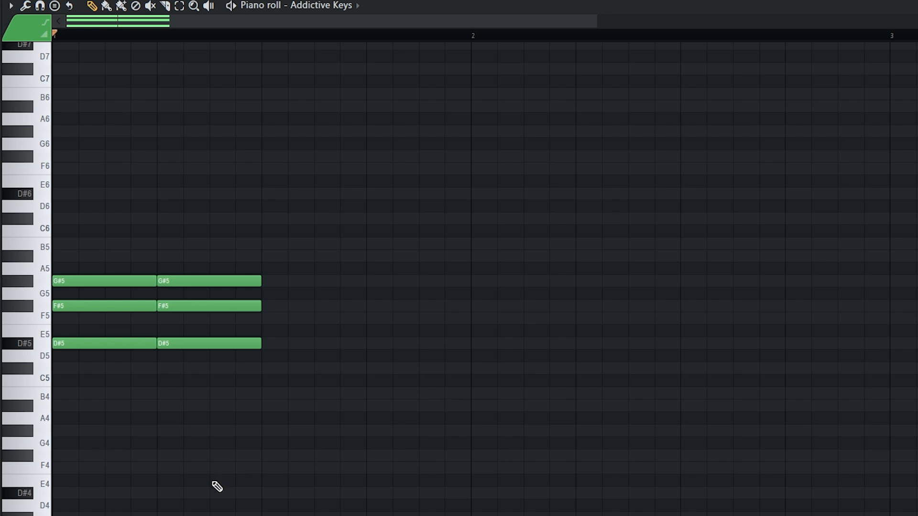
Step: Lower the second chord's middle note to F5 and repeat the pair of half-bar chords to fill four bars
{"action": "left_click_drag", "start_coordinate": [188, 302], "coordinate": [181, 318]}
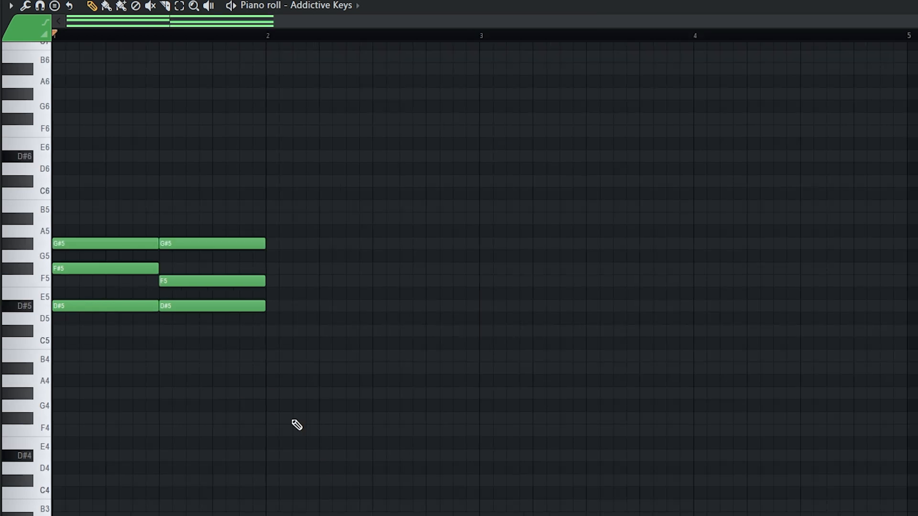
{"action": "key", "text": "ctrl+b"}
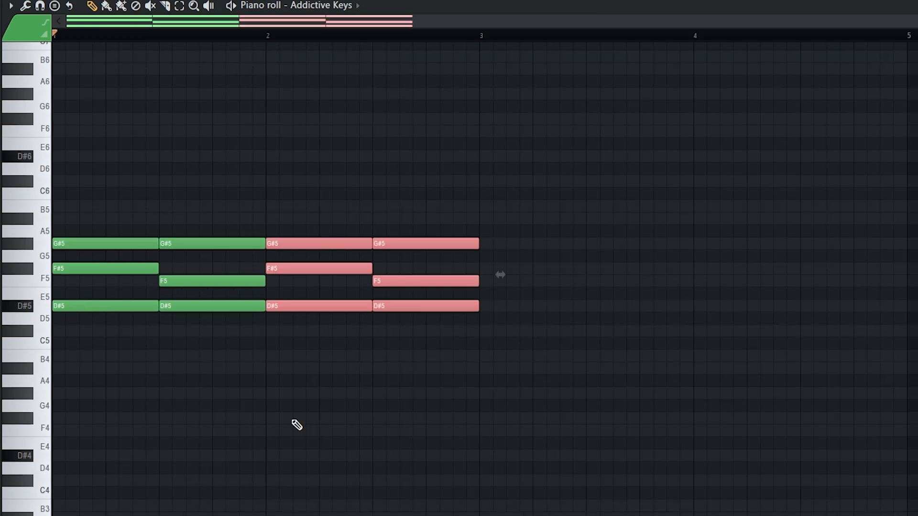
{"action": "scroll", "coordinate": [277, 427], "scroll_direction": "down", "scroll_amount": 1}
{"action": "key", "text": "ctrl+b"}
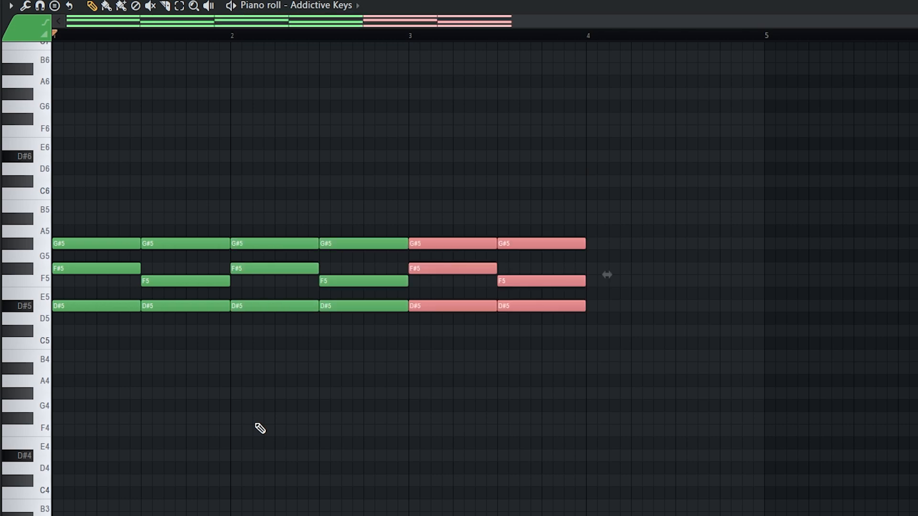
{"action": "key", "text": "ctrl+b"}
{"action": "key", "text": "ctrl+d"}
{"action": "key", "text": "space"}
{"action": "scroll", "coordinate": [260, 428], "scroll_direction": "down", "scroll_amount": 1}
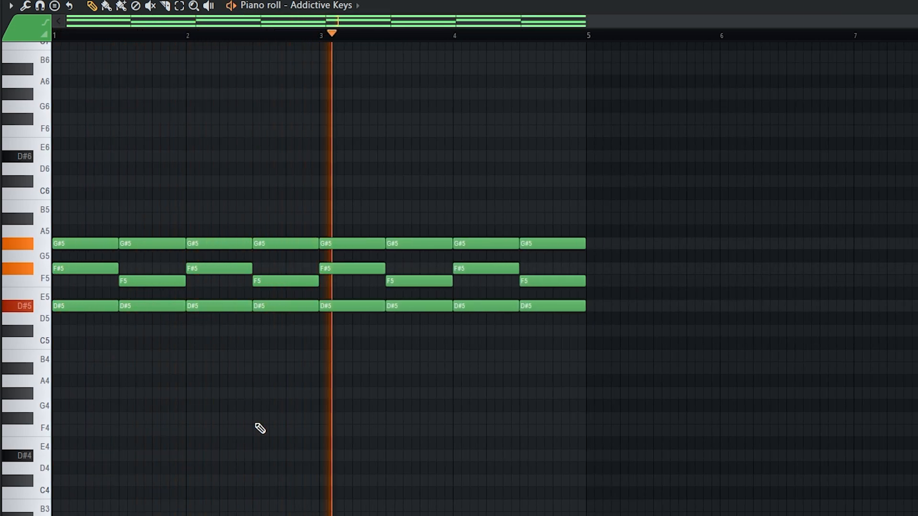
{"action": "key", "text": "space"}
Step: Duplicate the four-bar chord pattern into bars 5 to 8
{"action": "scroll", "coordinate": [283, 419], "scroll_direction": "down", "scroll_amount": 3}
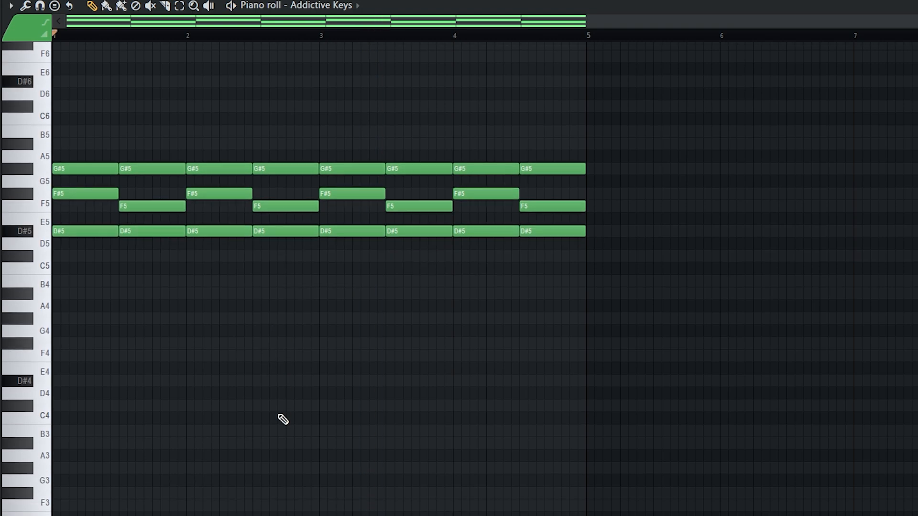
{"action": "key", "text": "ctrl+b"}
{"action": "scroll", "coordinate": [149, 117], "scroll_direction": "up", "scroll_amount": 2}
{"action": "scroll", "coordinate": [149, 117], "scroll_direction": "down", "scroll_amount": 1}
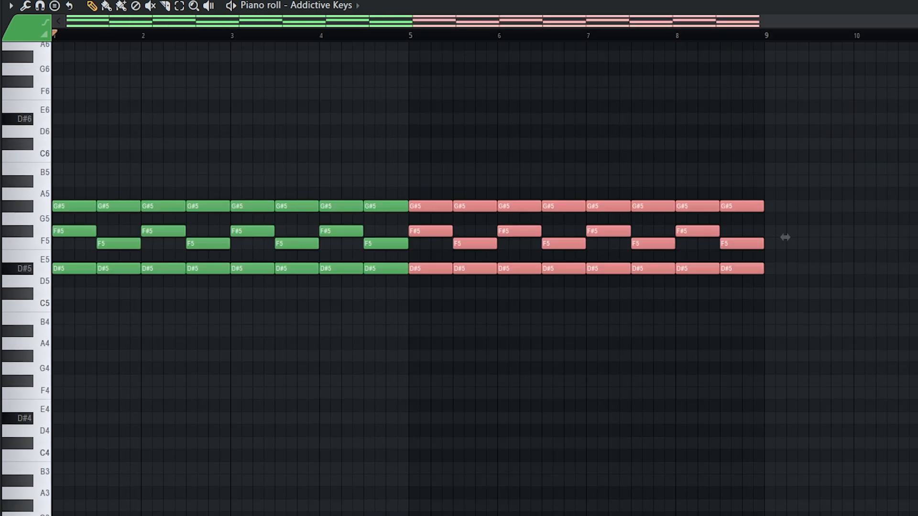
Step: Lower the four bottom D#5 notes in bars 5 and 6 to B4
{"action": "left_click_drag", "start_coordinate": [885, 496], "coordinate": [53, 139]}
{"action": "left_click_drag", "start_coordinate": [430, 264], "coordinate": [581, 297]}
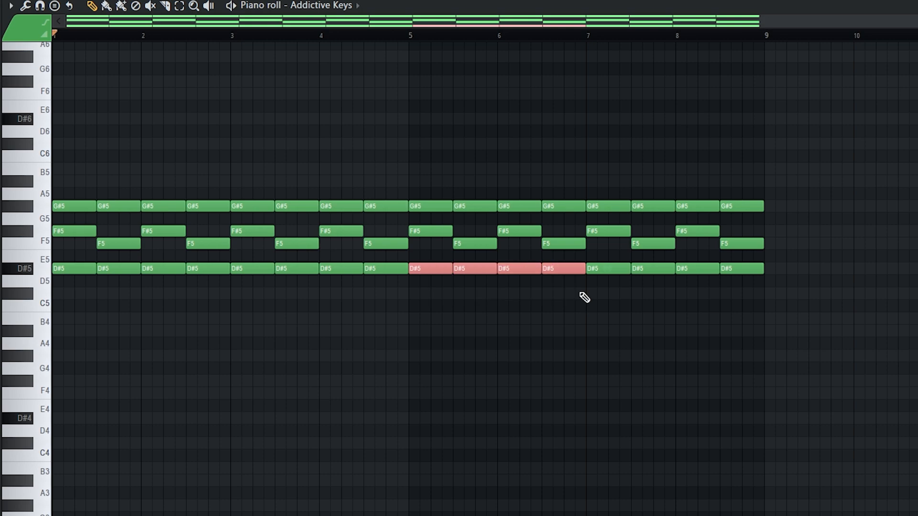
{"action": "key", "text": "shift+Down"}
{"action": "key", "text": "shift+Down"}
{"action": "key", "text": "shift+Down"}
{"action": "key", "text": "shift+Down"}
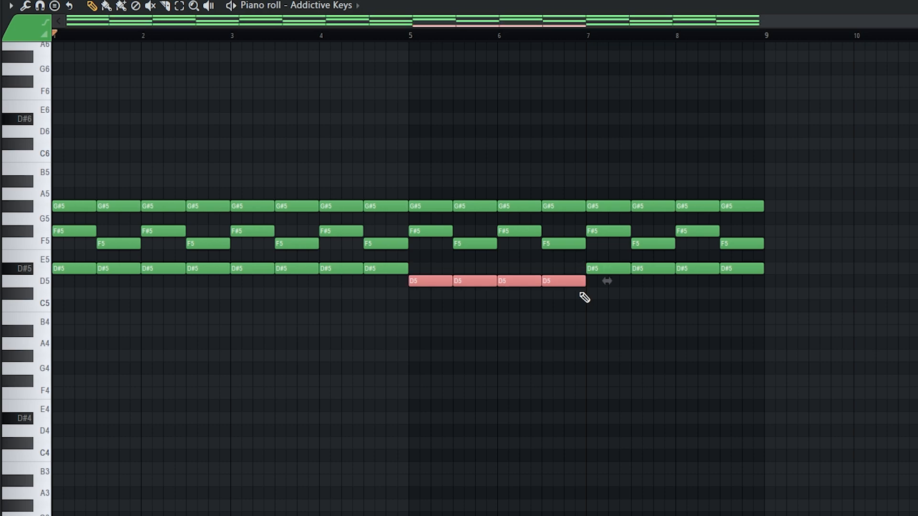
Step: Lower the first three bottom D#5 notes in bars 7 and 8 to A#4
{"action": "left_click_drag", "start_coordinate": [595, 264], "coordinate": [690, 299]}
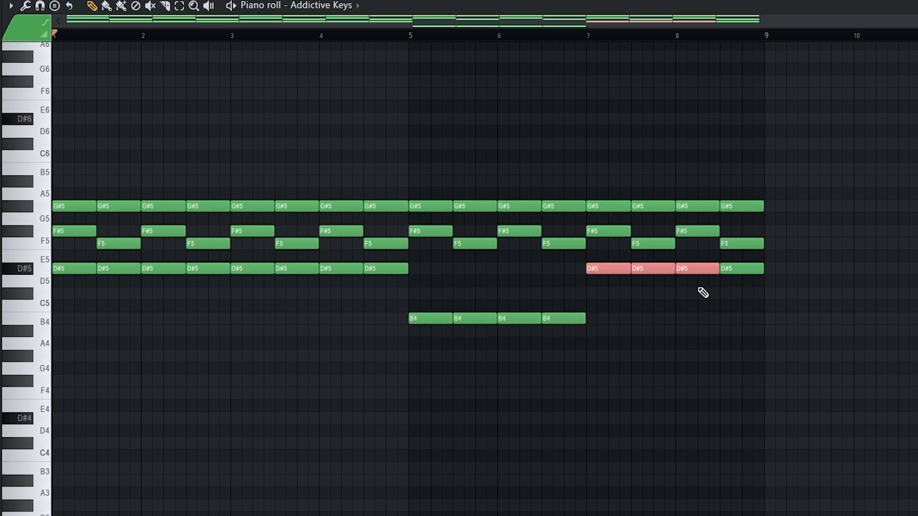
{"action": "key", "text": "shift+Down"}
{"action": "key", "text": "shift+Down"}
{"action": "key", "text": "shift+Down"}
{"action": "key", "text": "shift+Down"}
{"action": "key", "text": "shift+Down"}
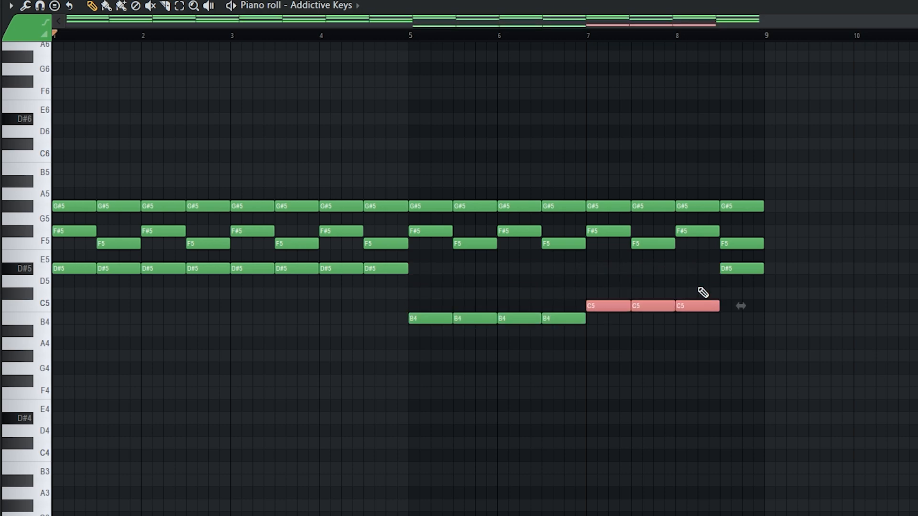
{"action": "scroll", "coordinate": [573, 338], "scroll_direction": "up", "scroll_amount": 2}
{"action": "scroll", "coordinate": [583, 314], "scroll_direction": "up", "scroll_amount": 3}
{"action": "scroll", "coordinate": [477, 369], "scroll_direction": "down", "scroll_amount": 2}
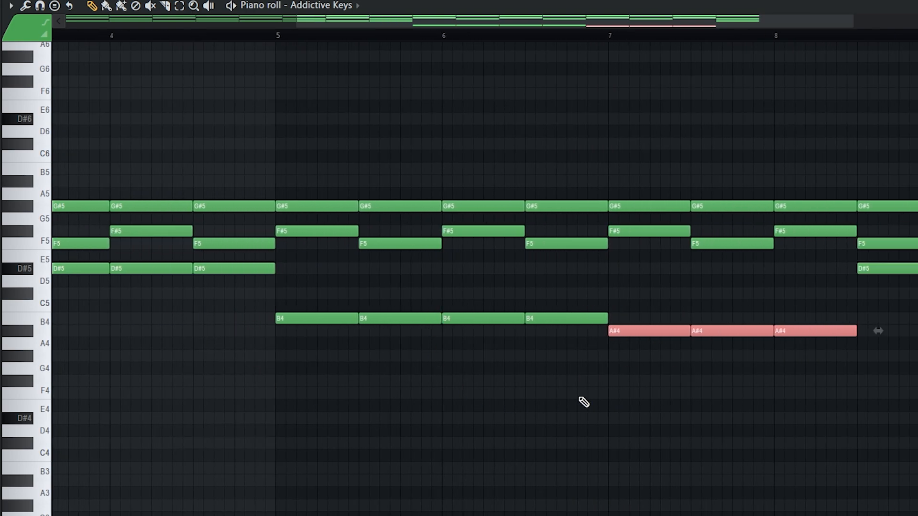
Step: Lower the last bottom note in bar 8 to G#4 and play back the progression
{"action": "scroll", "coordinate": [627, 410], "scroll_direction": "down", "scroll_amount": 2}
{"action": "left_click_drag", "start_coordinate": [810, 268], "coordinate": [808, 356]}
{"action": "scroll", "coordinate": [461, 316], "scroll_direction": "down", "scroll_amount": 2}
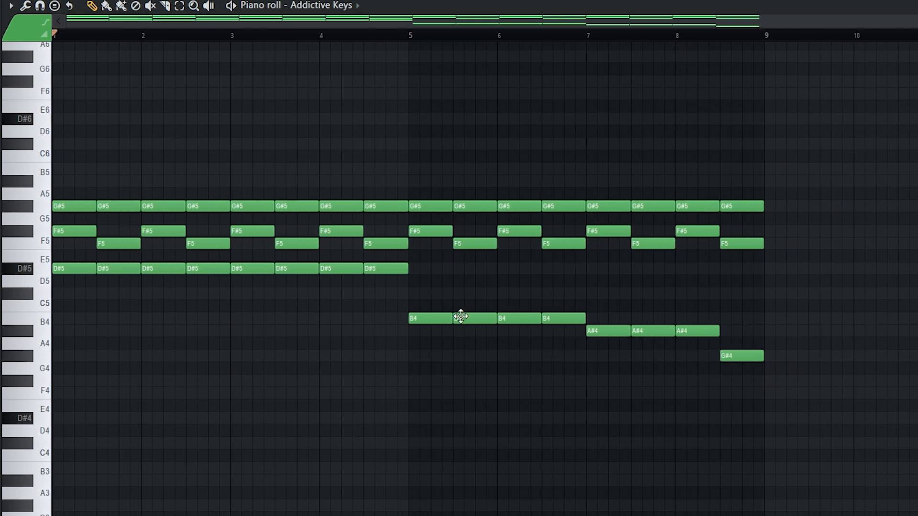
{"action": "key", "text": "space"}
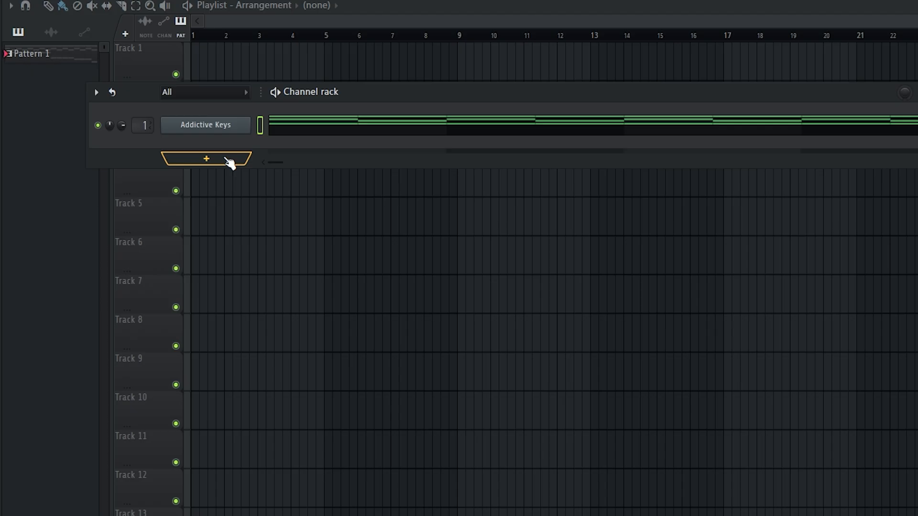
Step: Add The Prince as a new instrument channel and open its pads preset list
{"action": "left_click", "coordinate": [227, 159]}
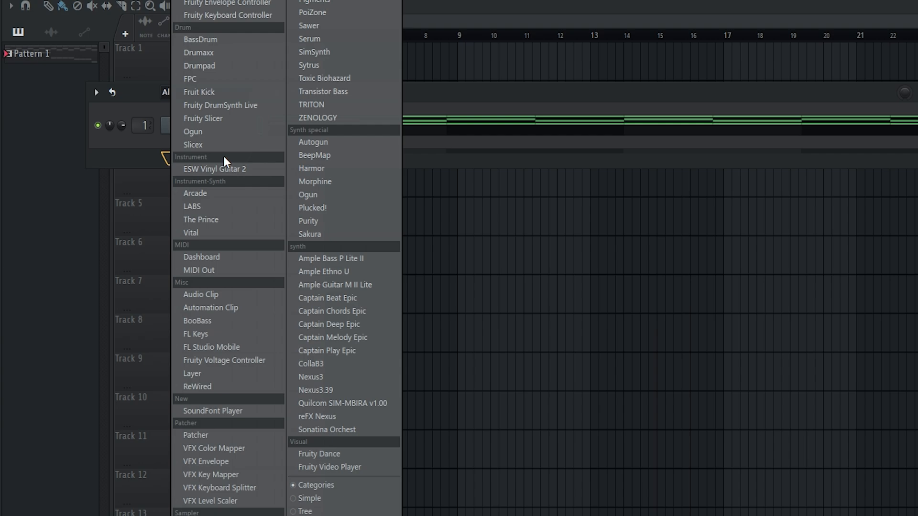
{"action": "left_click", "coordinate": [202, 221]}
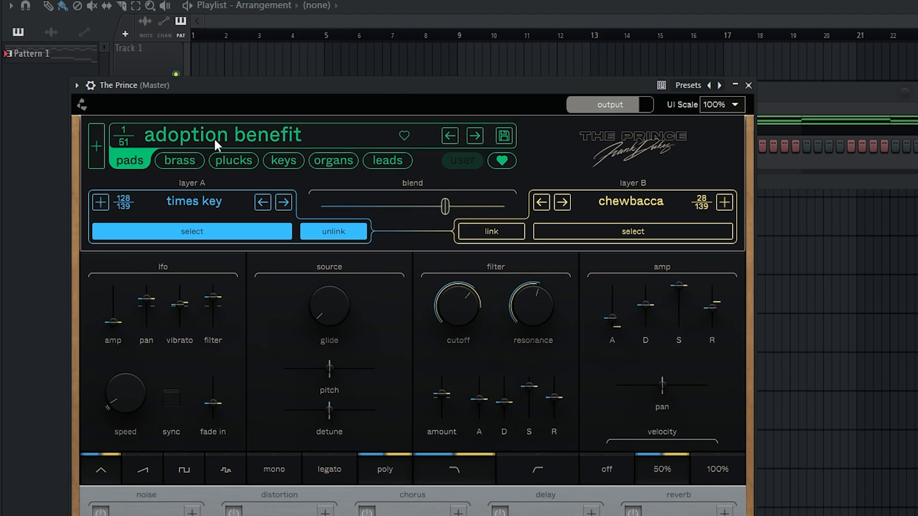
{"action": "left_click", "coordinate": [138, 160]}
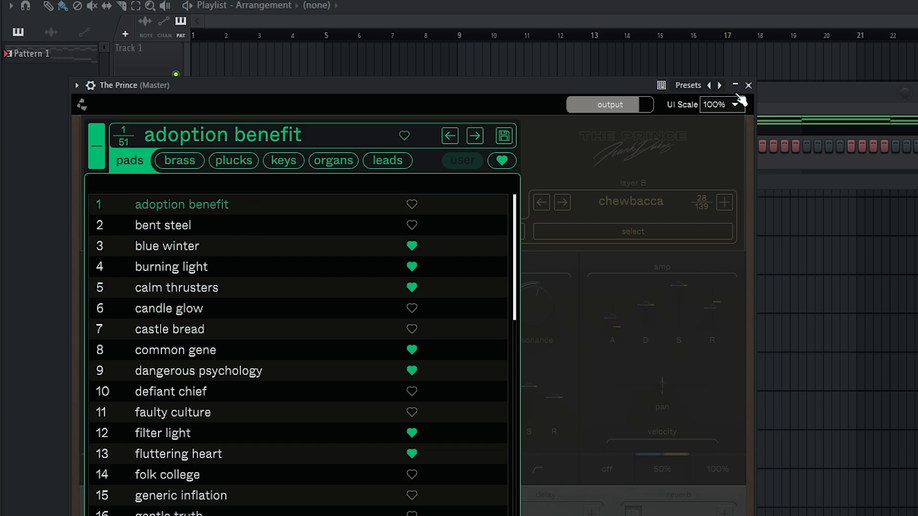
Step: Paste the Addictive Keys chord progression into The Prince channel, mute Addictive Keys and start playback
{"action": "left_click", "coordinate": [748, 85]}
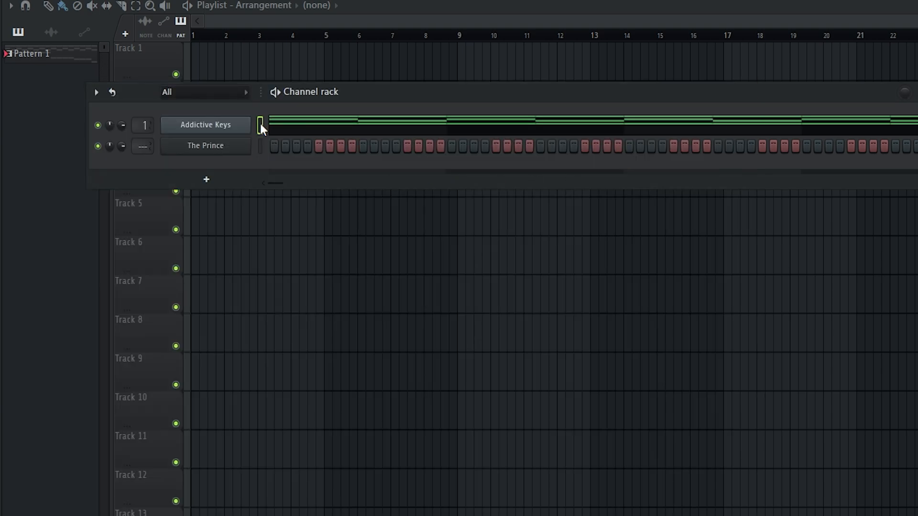
{"action": "left_click", "coordinate": [258, 147]}
{"action": "key", "text": "ctrl+v"}
{"action": "left_click", "coordinate": [98, 126]}
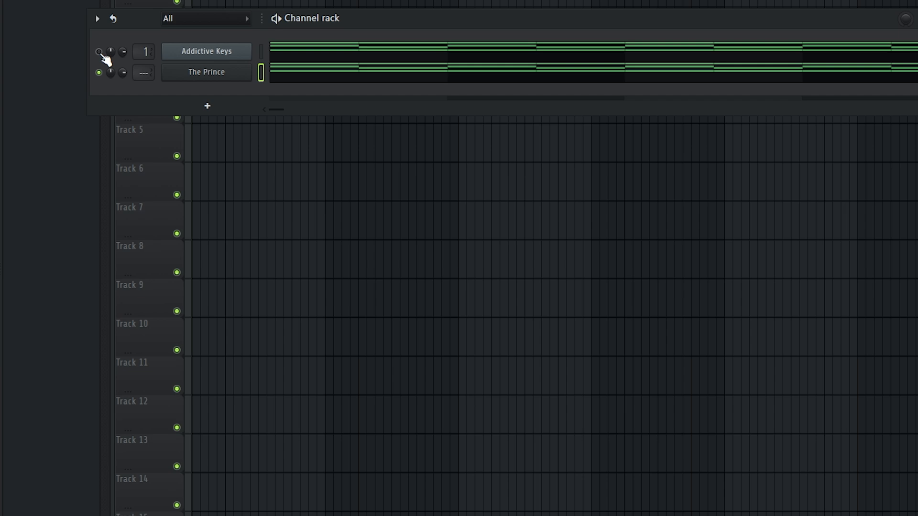
{"action": "key", "text": "space"}
Step: Audition bent steel in The Prince, load the blue winter pad preset and turn off its distortion
{"action": "left_click", "coordinate": [194, 74]}
{"action": "left_click", "coordinate": [159, 152]}
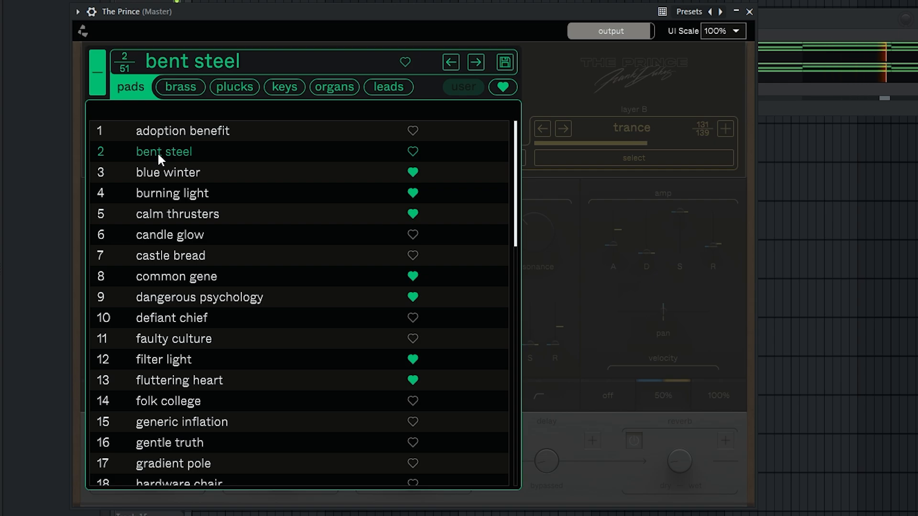
{"action": "left_click", "coordinate": [161, 171]}
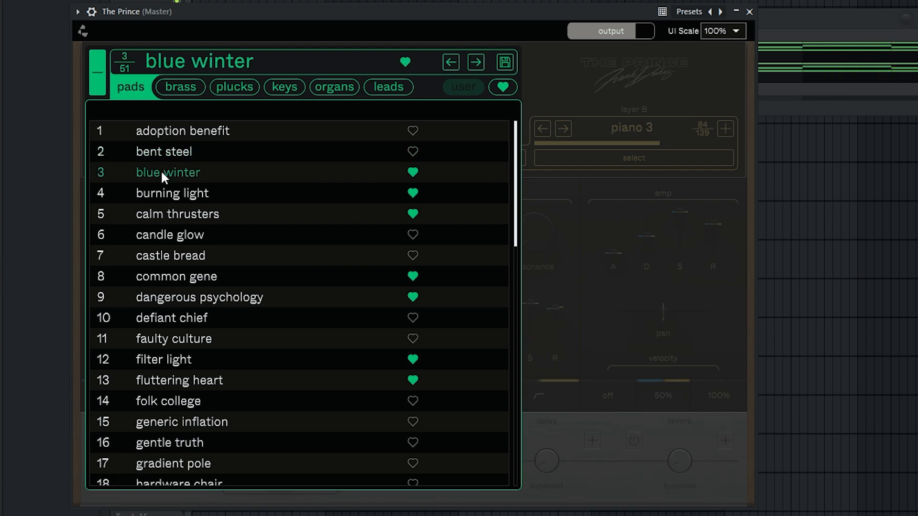
{"action": "left_click", "coordinate": [547, 68]}
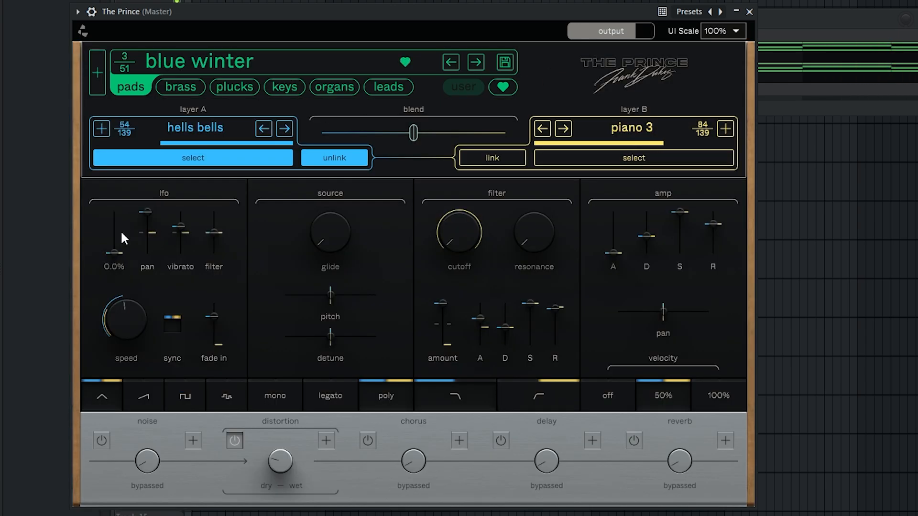
{"action": "left_click", "coordinate": [236, 441]}
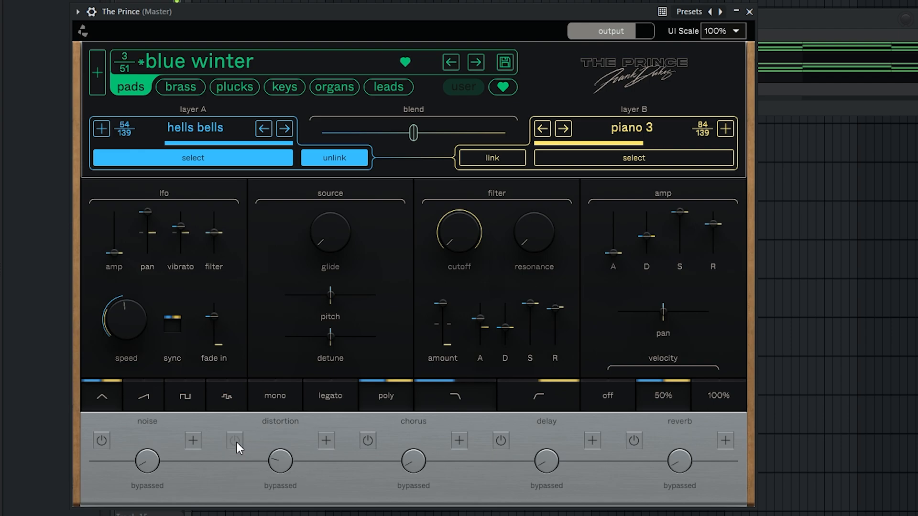
{"action": "left_click", "coordinate": [749, 12]}
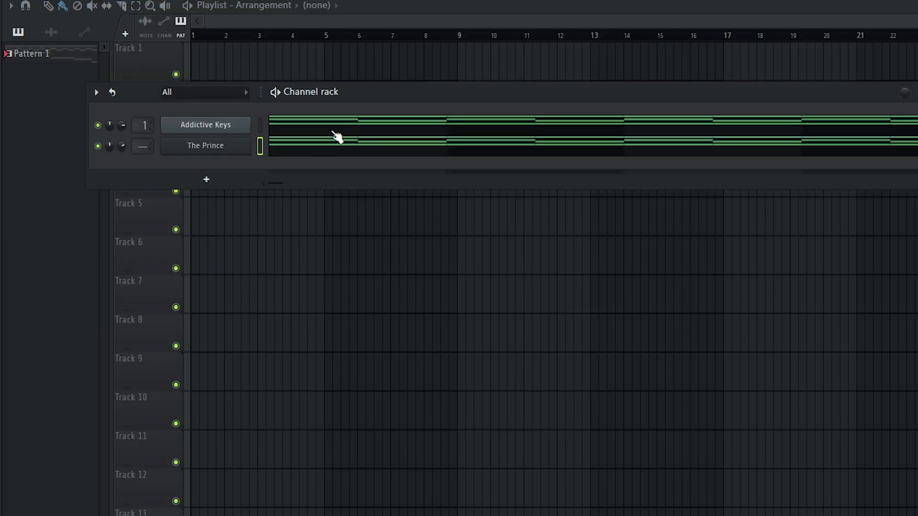
Step: Replace the Addictive Keys chords with single root notes: D#5 at bars 1 and 3, B4 at bar 5, A#4 at bar 7, G#4 halfway through bar 8
{"action": "left_click", "coordinate": [336, 134]}
{"action": "key", "text": "Down"}
{"action": "scroll", "coordinate": [437, 273], "scroll_direction": "down", "scroll_amount": 5}
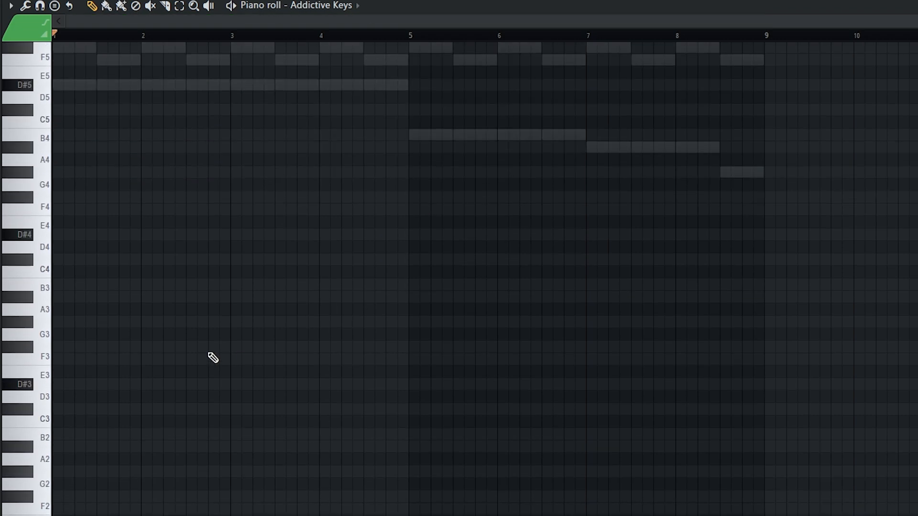
{"action": "scroll", "coordinate": [68, 123], "scroll_direction": "up", "scroll_amount": 1}
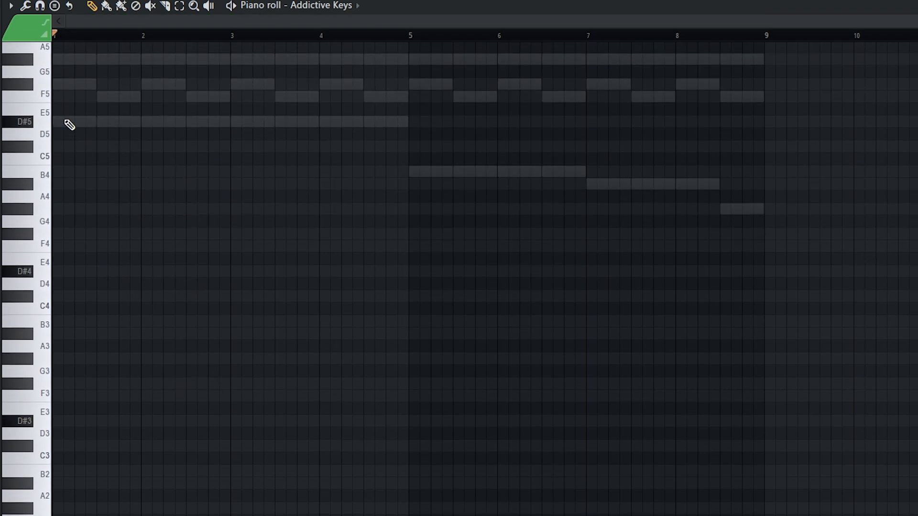
{"action": "left_click", "coordinate": [67, 123]}
{"action": "left_click", "coordinate": [235, 122]}
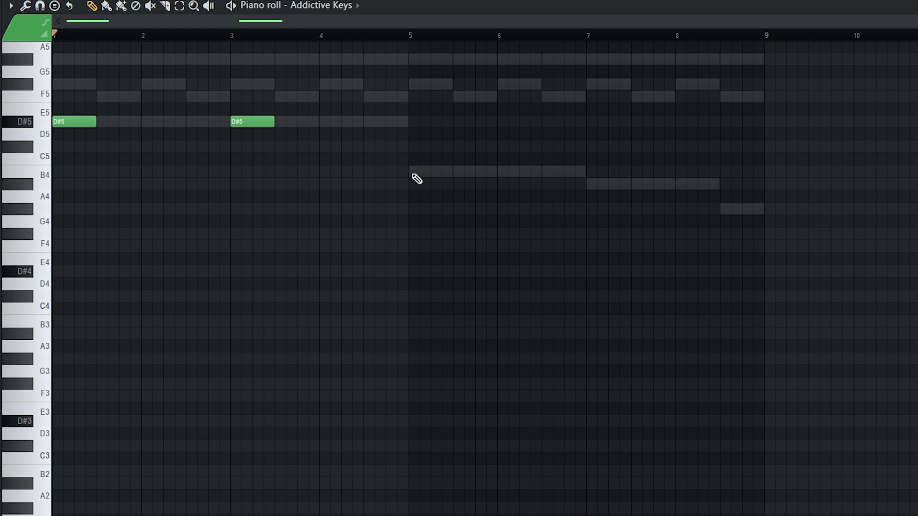
{"action": "left_click", "coordinate": [414, 172]}
{"action": "left_click", "coordinate": [592, 184]}
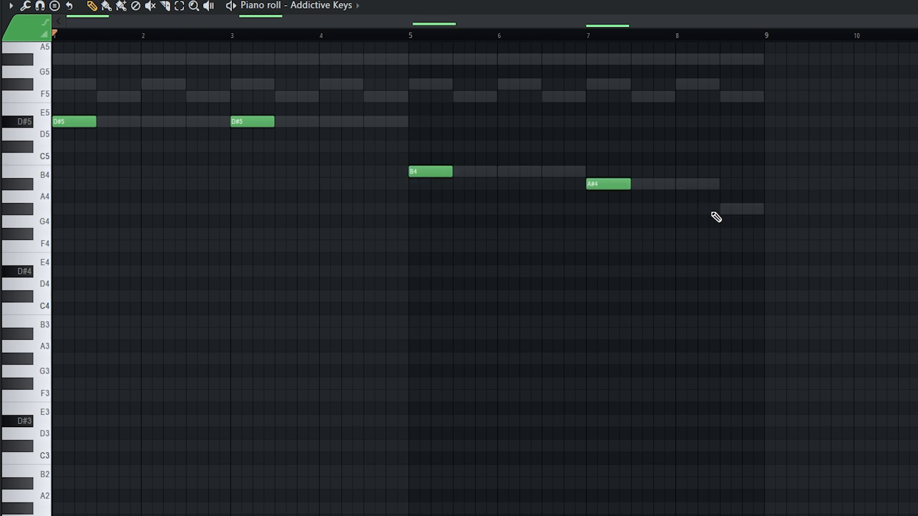
{"action": "left_click", "coordinate": [722, 211]}
Step: Transpose all the Addictive Keys root notes down one octave and play them back
{"action": "key", "text": "ctrl+a"}
{"action": "key", "text": "ctrl+Down"}
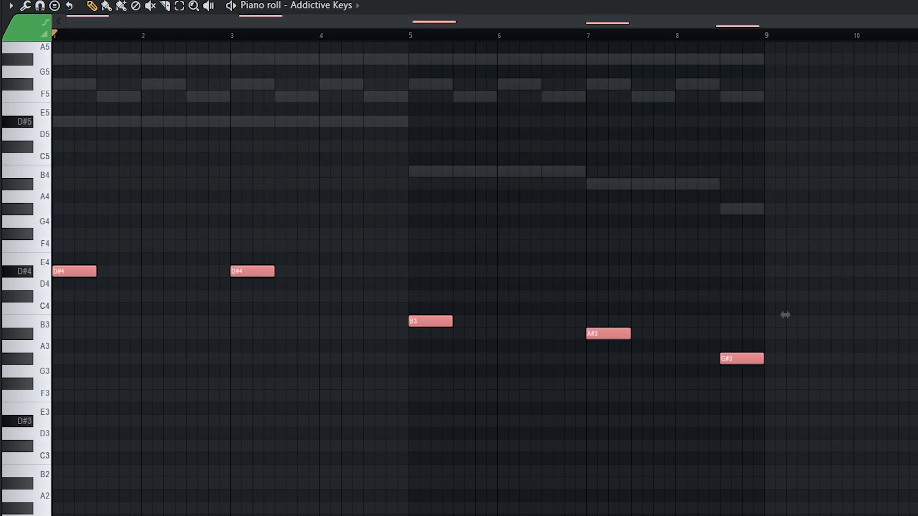
{"action": "key", "text": "space"}
{"action": "left_click", "coordinate": [238, 213]}
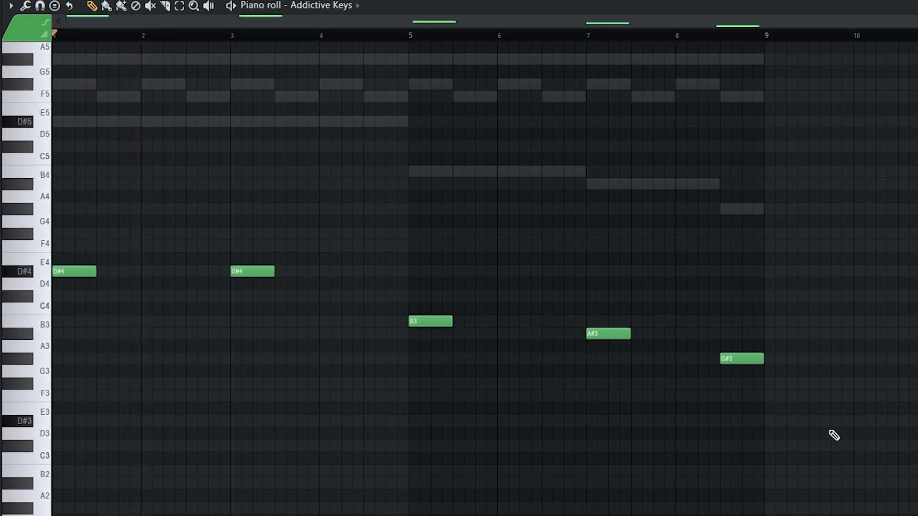
Step: Extend each root note to the start of the following one and lower them all to the D#3 octave
{"action": "key", "text": "ctrl+l"}
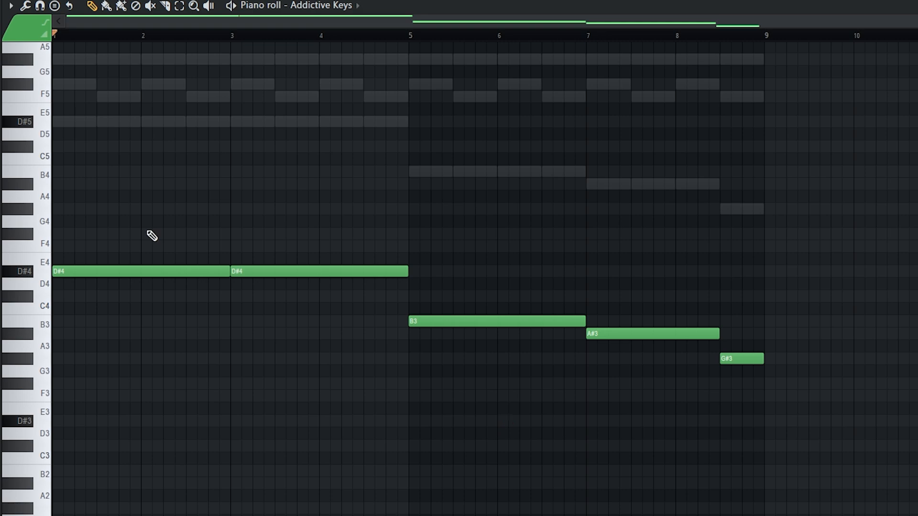
{"action": "key", "text": "ctrl+Down"}
{"action": "scroll", "coordinate": [223, 220], "scroll_direction": "down", "scroll_amount": 5}
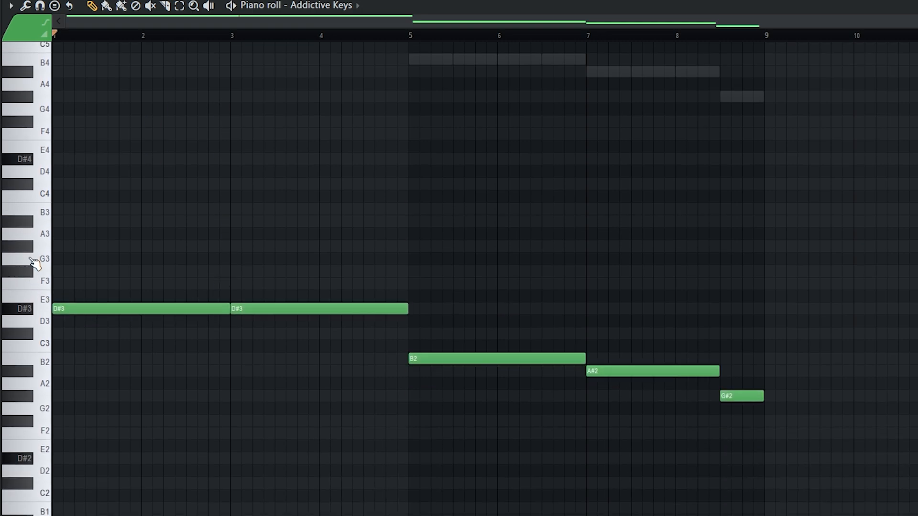
Step: Duplicate all the root notes one octave below, starting at D#2, and play back the pattern
{"action": "left_click_drag", "start_coordinate": [104, 79], "coordinate": [884, 462]}
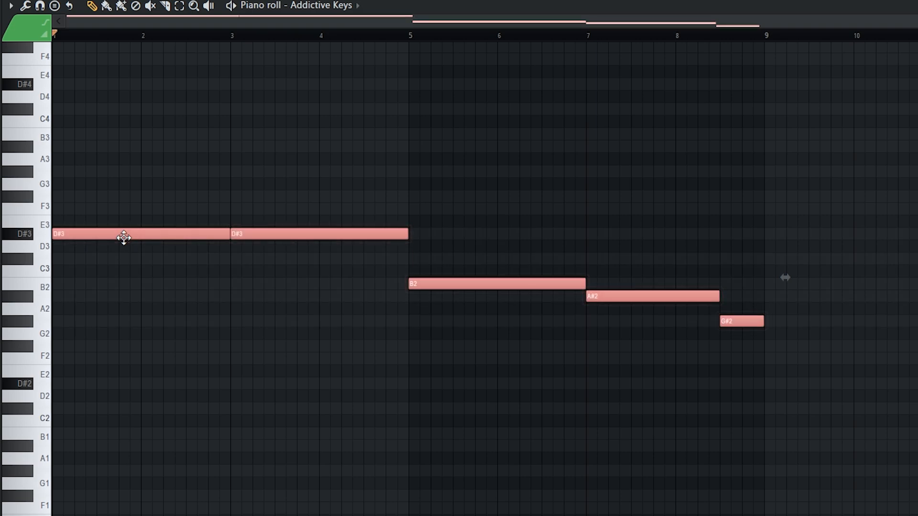
{"action": "key", "text": "ctrl+v"}
{"action": "key", "text": "ctrl+Down"}
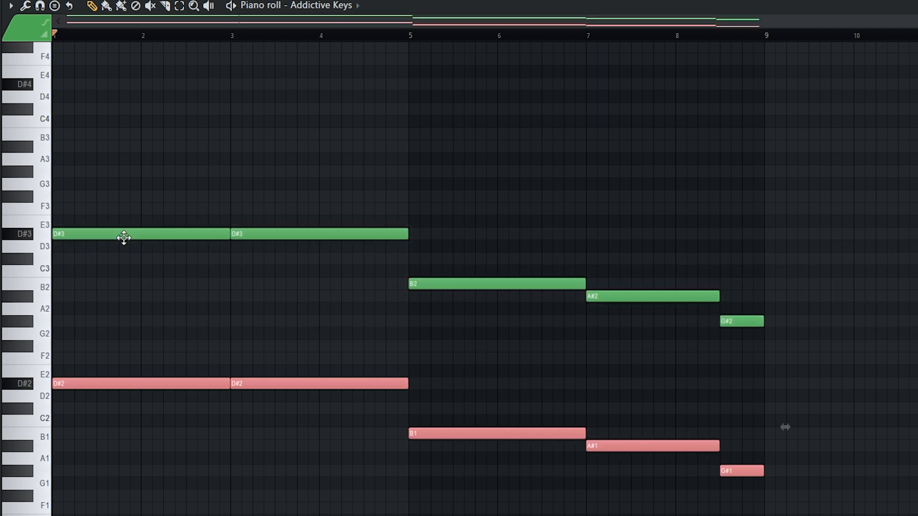
{"action": "right_click", "coordinate": [162, 290]}
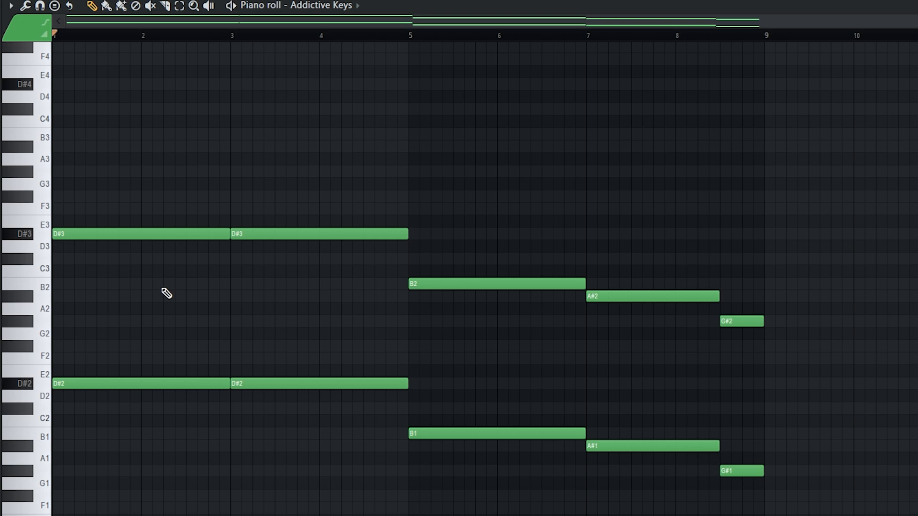
{"action": "key", "text": "space"}
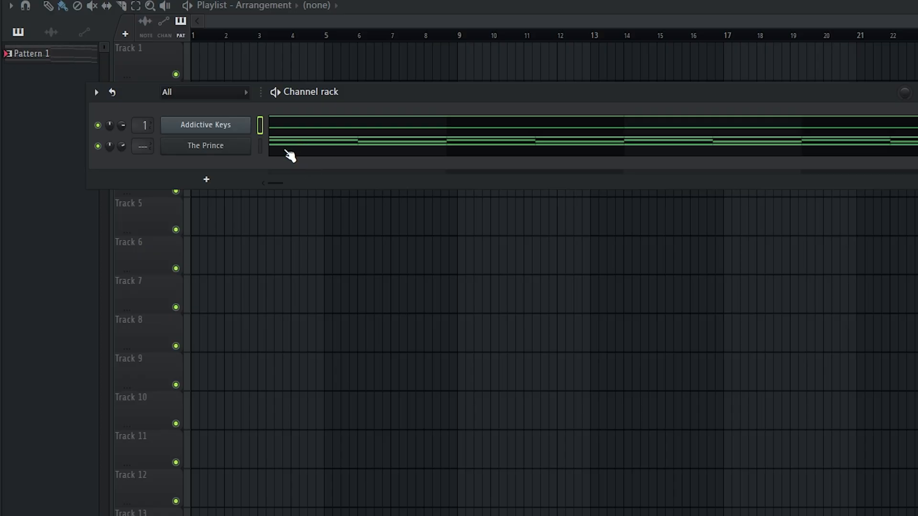
Step: Randomize the velocities of The Prince's chord notes using bipolar levels
{"action": "left_click", "coordinate": [290, 154]}
{"action": "scroll", "coordinate": [234, 335], "scroll_direction": "up", "scroll_amount": 10}
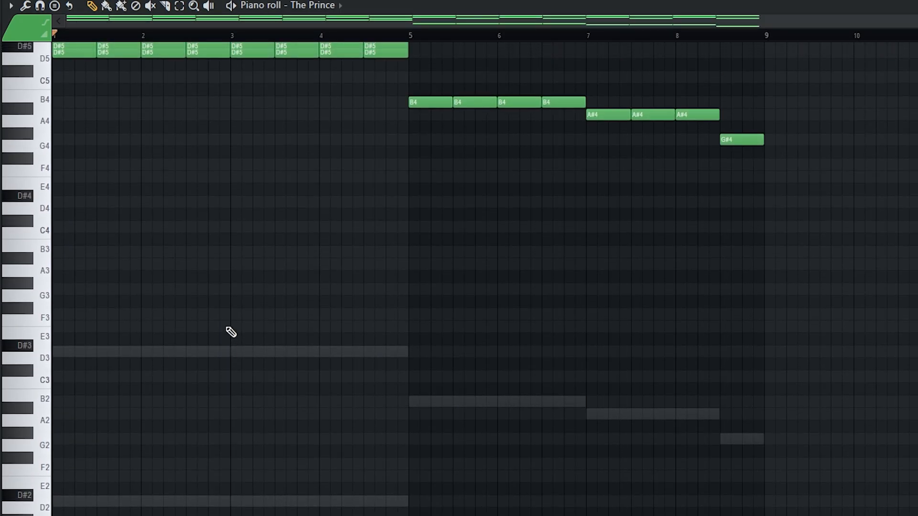
{"action": "key", "text": "alt+r"}
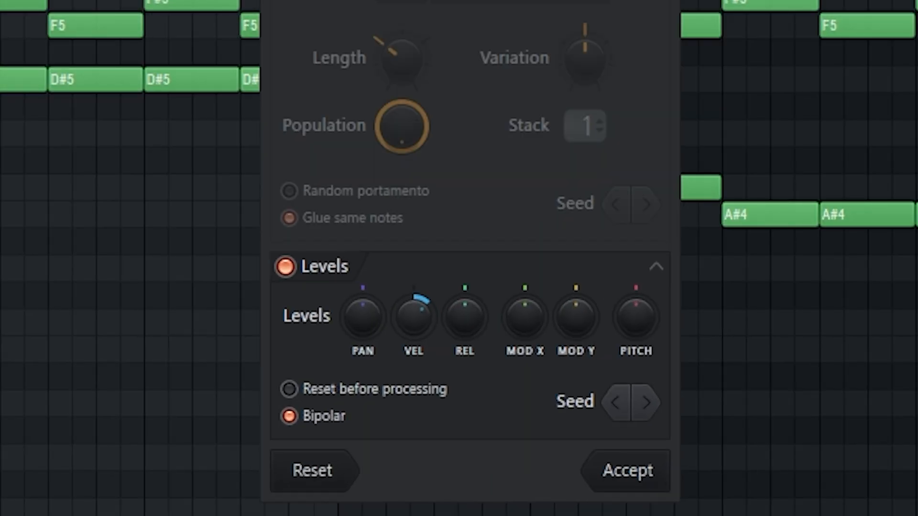
{"action": "left_click", "coordinate": [601, 473]}
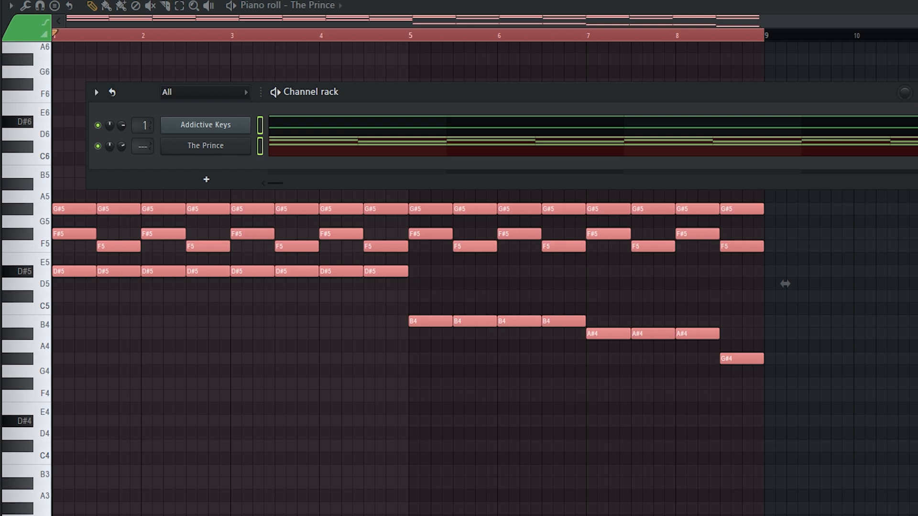
Step: Route the Addictive Keys and The Prince channels to mixer tracks 1 and 2
{"action": "key", "text": "F9"}
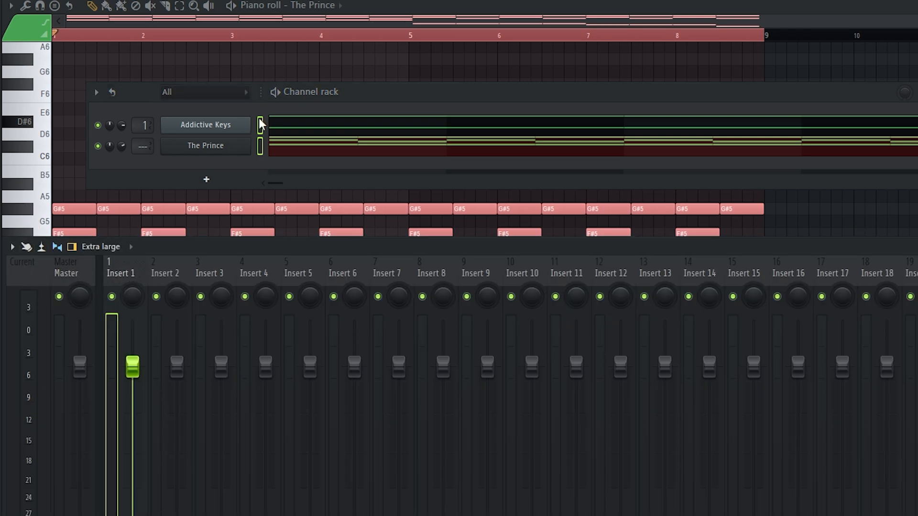
{"action": "left_click", "coordinate": [119, 274]}
{"action": "key", "text": "ctrl+shift+l"}
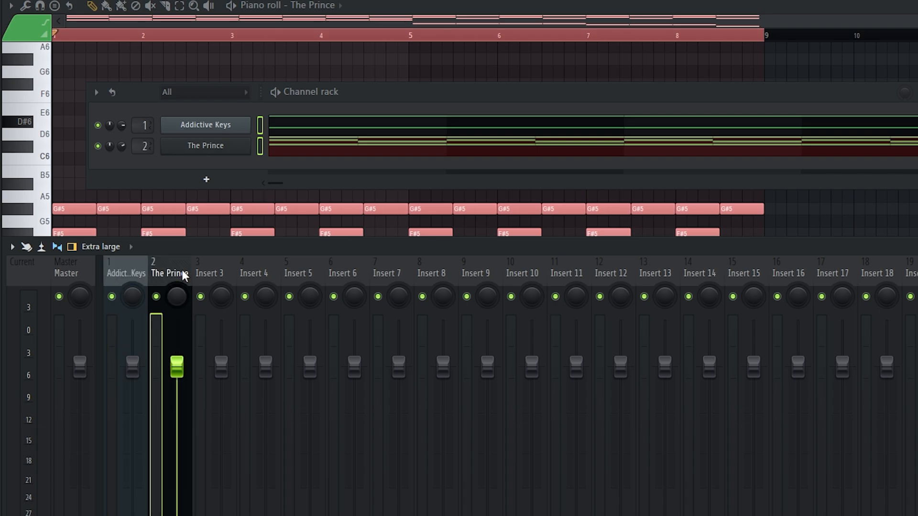
Step: Add Fruity Parametric EQ 2 to The Prince's mixer track during playback, boosting bands 6 and 7 and cutting bands 1 and 2
{"action": "key", "text": "space"}
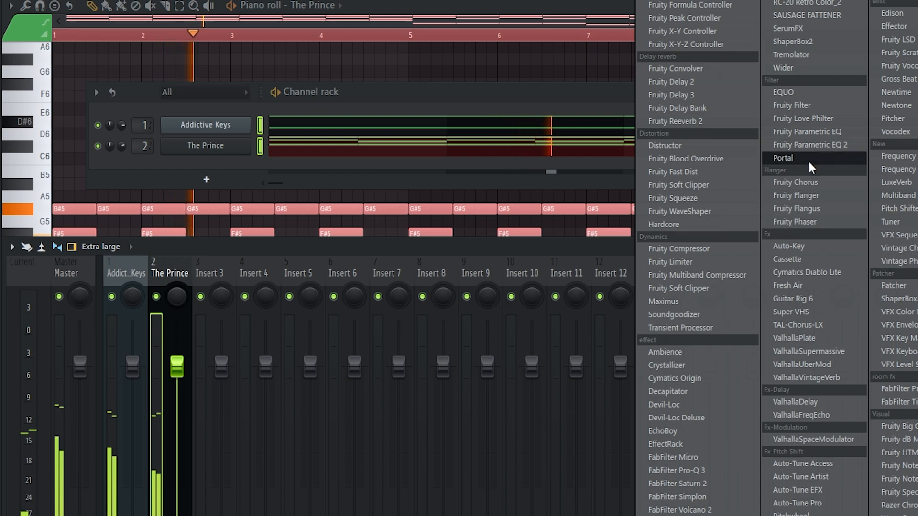
{"action": "left_click", "coordinate": [813, 146]}
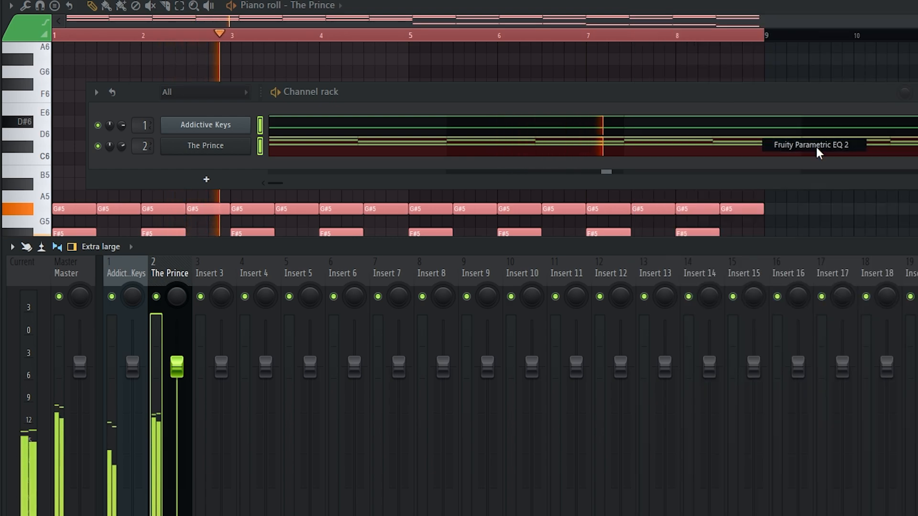
{"action": "left_click_drag", "start_coordinate": [447, 171], "coordinate": [524, 165]}
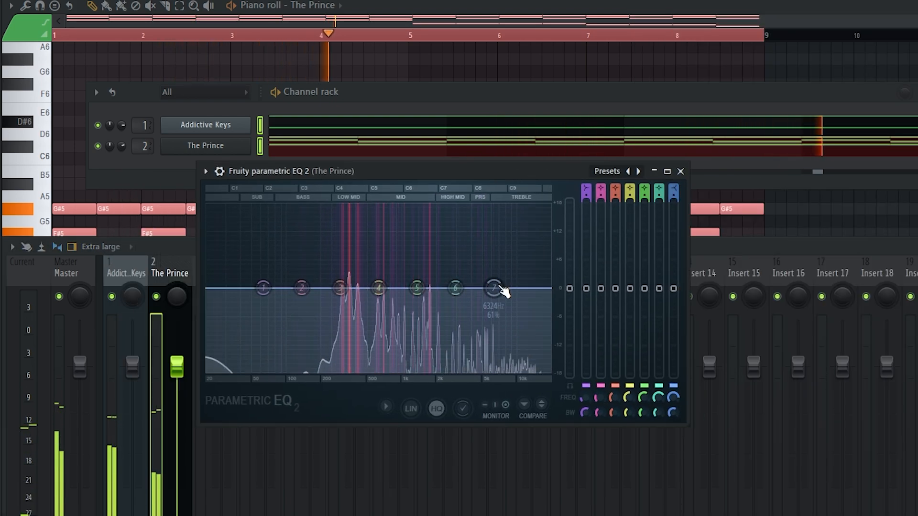
{"action": "left_click_drag", "start_coordinate": [493, 289], "coordinate": [463, 280]}
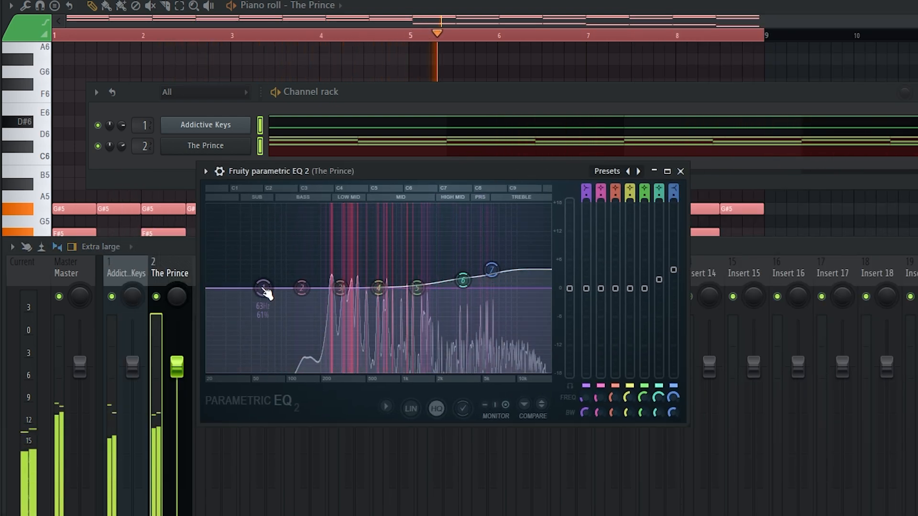
{"action": "left_click_drag", "start_coordinate": [263, 287], "coordinate": [283, 369]}
{"action": "left_click_drag", "start_coordinate": [301, 287], "coordinate": [266, 343]}
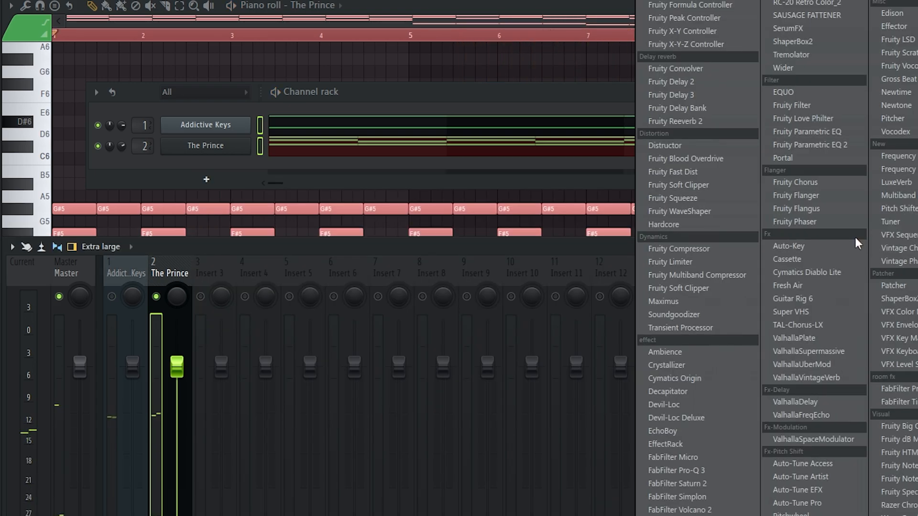
Step: Add RC-20 Retro Color to The Prince's mixer track with the Pad Magic preset and switch off its Noise module
{"action": "left_click", "coordinate": [813, 5]}
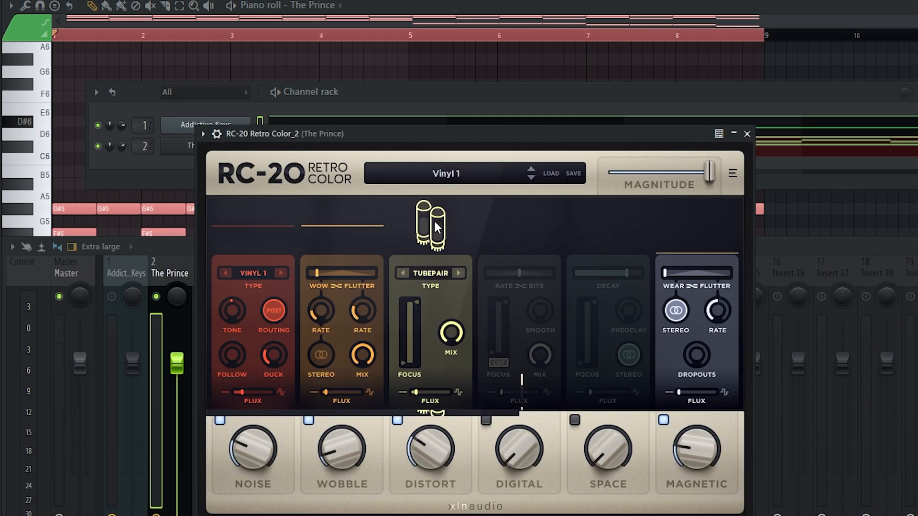
{"action": "left_click", "coordinate": [446, 173]}
{"action": "scroll", "coordinate": [347, 309], "scroll_direction": "up", "scroll_amount": 3}
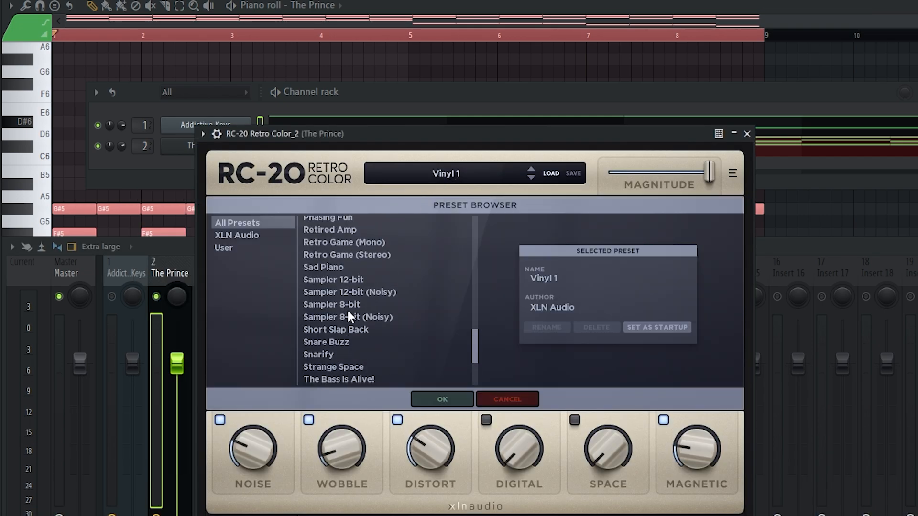
{"action": "double_click", "coordinate": [321, 254]}
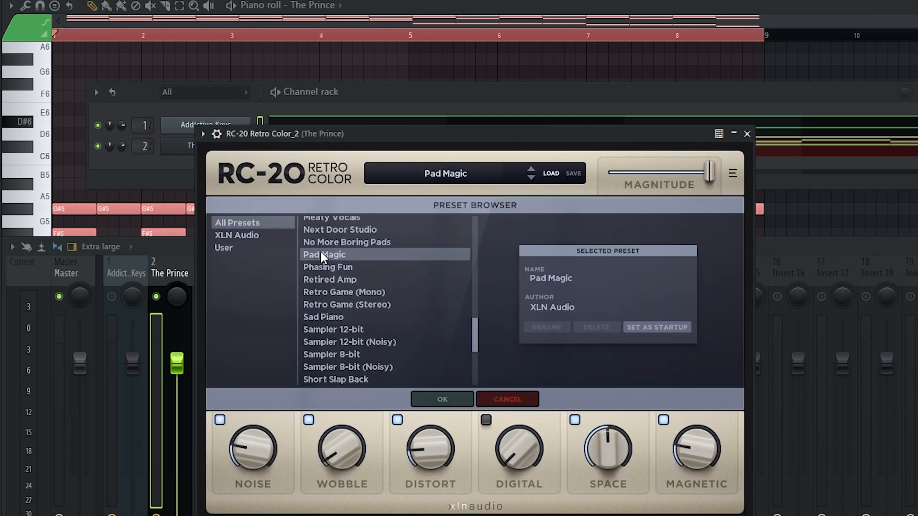
{"action": "left_click", "coordinate": [219, 420]}
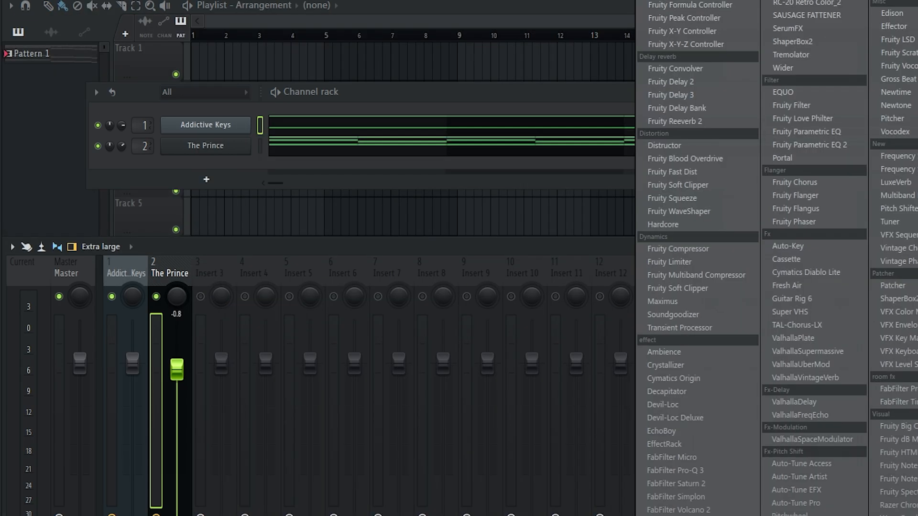
Step: Add the TAL-Chorus-LX effect to The Prince's mixer track
{"action": "left_click", "coordinate": [841, 296]}
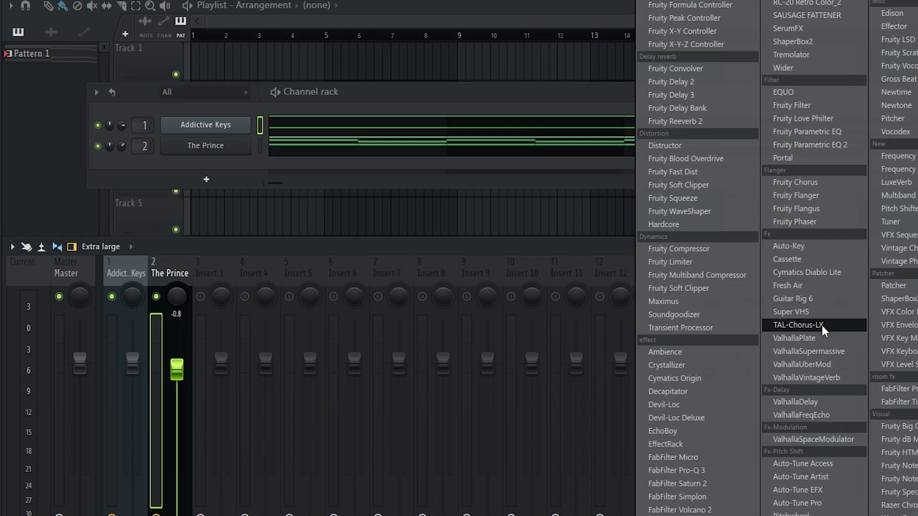
{"action": "left_click", "coordinate": [822, 325]}
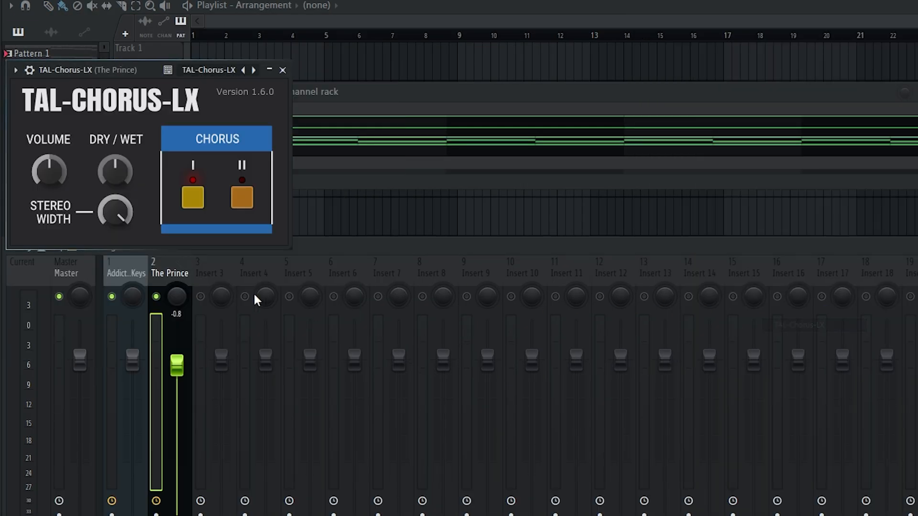
Step: Lower the dry/wet mix and stereo width of TAL-Chorus-LX on The Prince during playback
{"action": "left_click_drag", "start_coordinate": [152, 76], "coordinate": [475, 292]}
{"action": "key", "text": "space"}
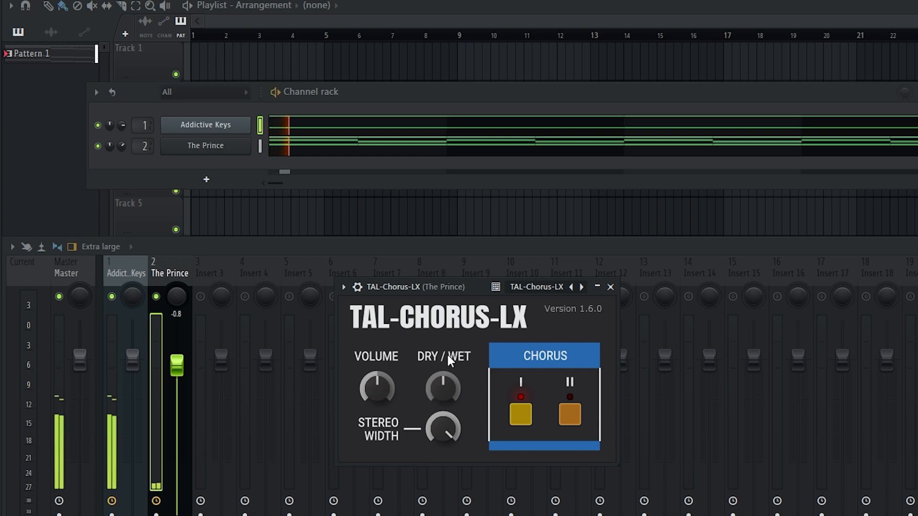
{"action": "left_click_drag", "start_coordinate": [437, 388], "coordinate": [437, 441]}
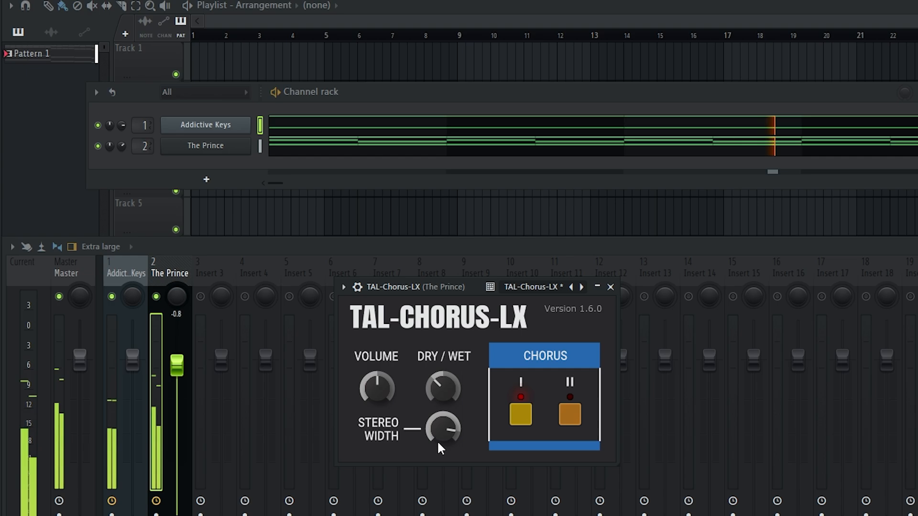
{"action": "left_click", "coordinate": [610, 287]}
Step: Add Fruity Parametric EQ 2 to the Addictive Keys mixer track and gently boost bands 6 and 7 during playback
{"action": "left_click", "coordinate": [117, 273]}
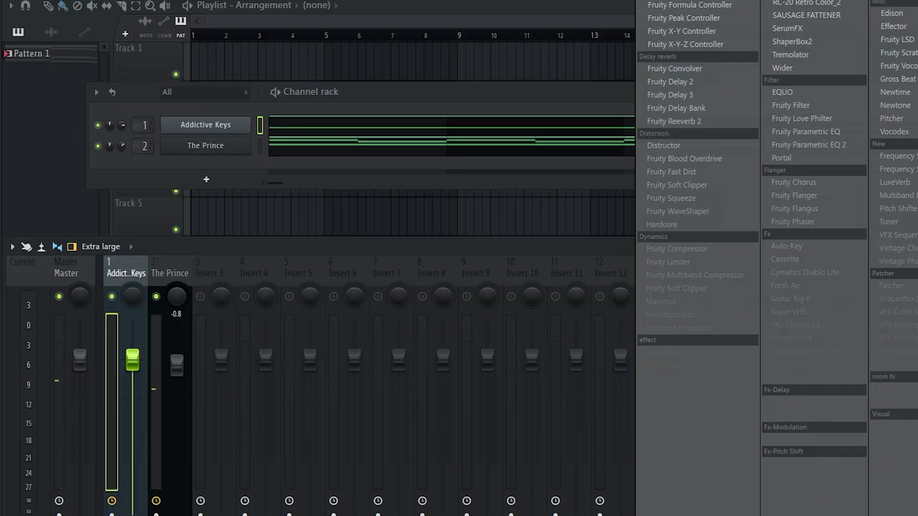
{"action": "left_click", "coordinate": [833, 143]}
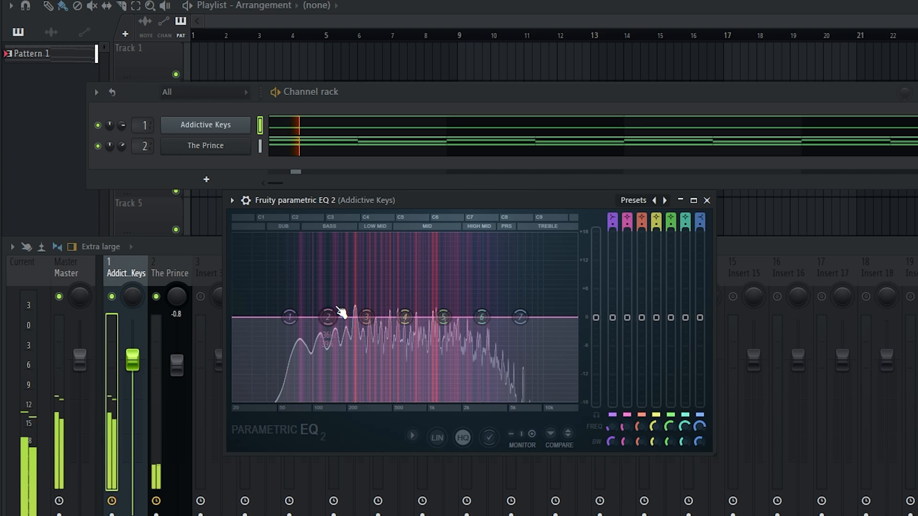
{"action": "mouse_move", "coordinate": [482, 317]}
{"action": "left_mouse_down"}
{"action": "mouse_move", "coordinate": [488, 294]}
{"action": "mouse_move", "coordinate": [515, 310]}
{"action": "mouse_move", "coordinate": [488, 302]}
{"action": "left_mouse_up"}
{"action": "key", "text": "space"}
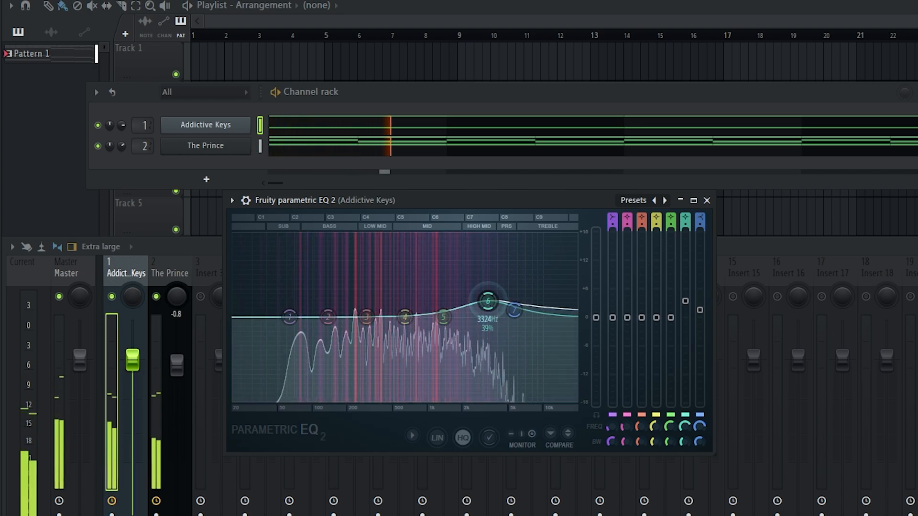
Step: Set EQ band 1 to the Steep 8 order and pull it down fully to cut the lowest frequencies of Addictive Keys
{"action": "right_click", "coordinate": [290, 317]}
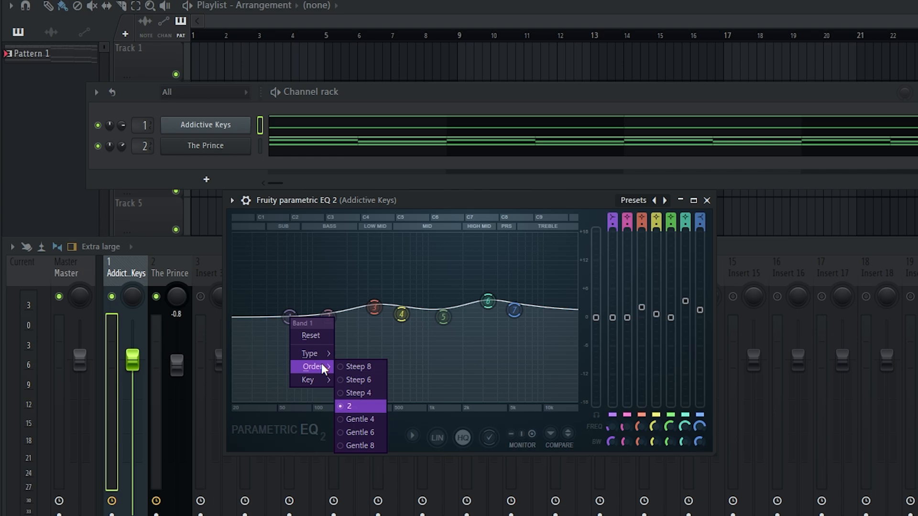
{"action": "left_click", "coordinate": [348, 366]}
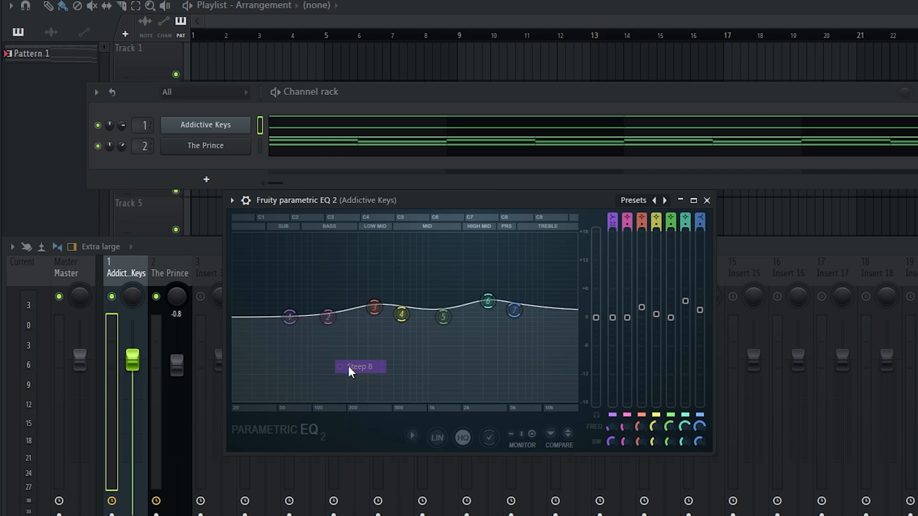
{"action": "left_click_drag", "start_coordinate": [289, 318], "coordinate": [278, 402]}
{"action": "key", "text": "space"}
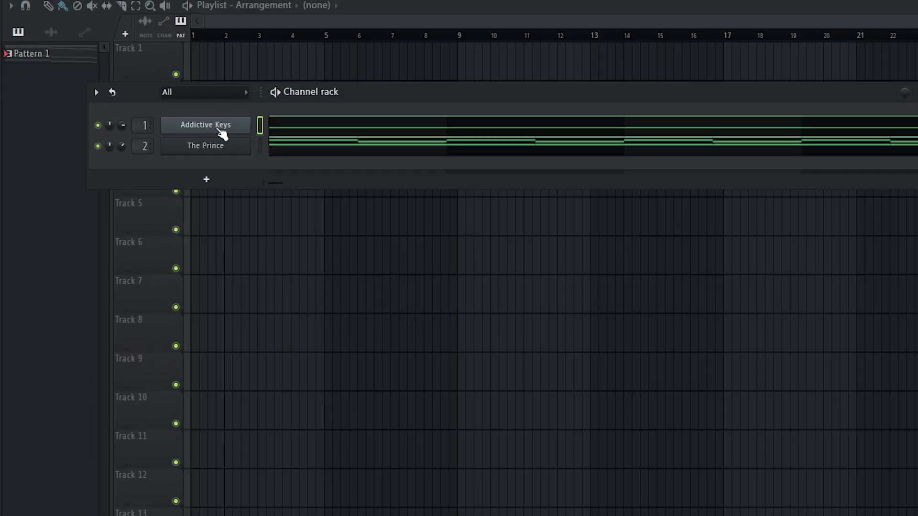
Step: Clone the Addictive Keys channel and load the Miles Away preset from Studio Grand - Selections in the copy
{"action": "right_click", "coordinate": [221, 131]}
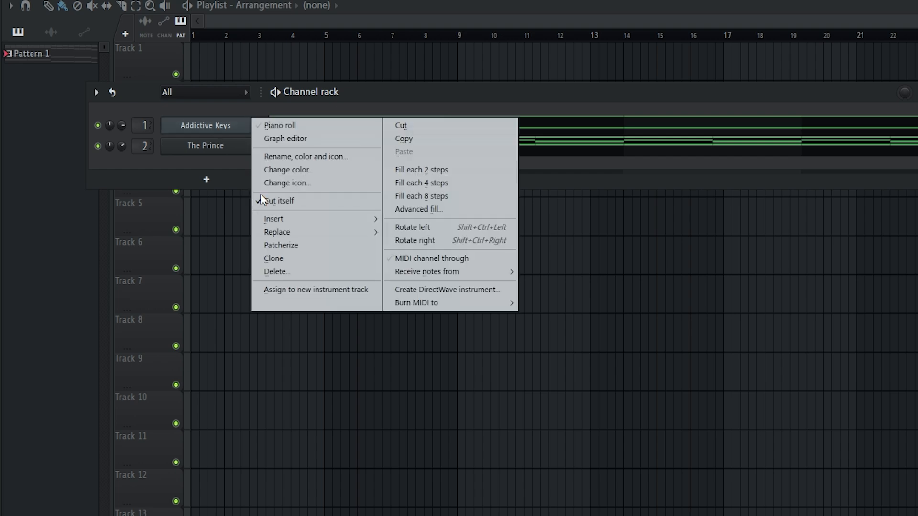
{"action": "left_click", "coordinate": [276, 260]}
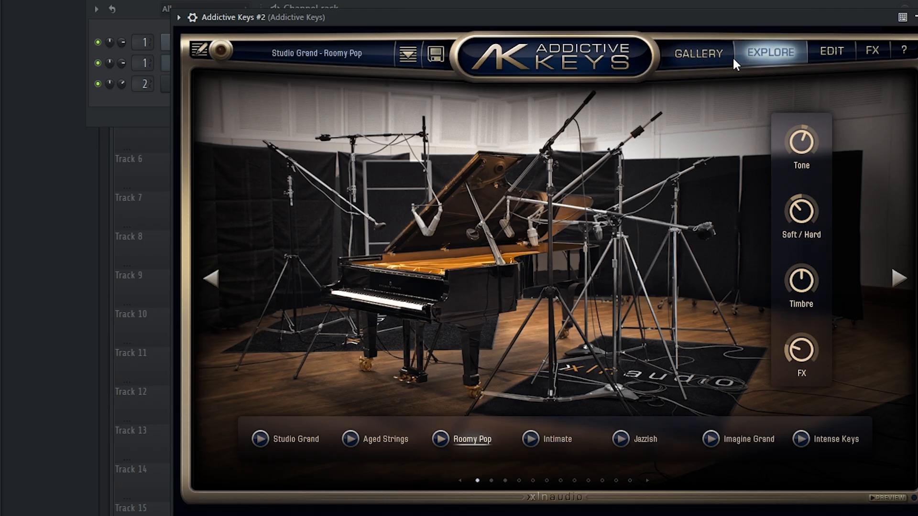
{"action": "left_click", "coordinate": [716, 56]}
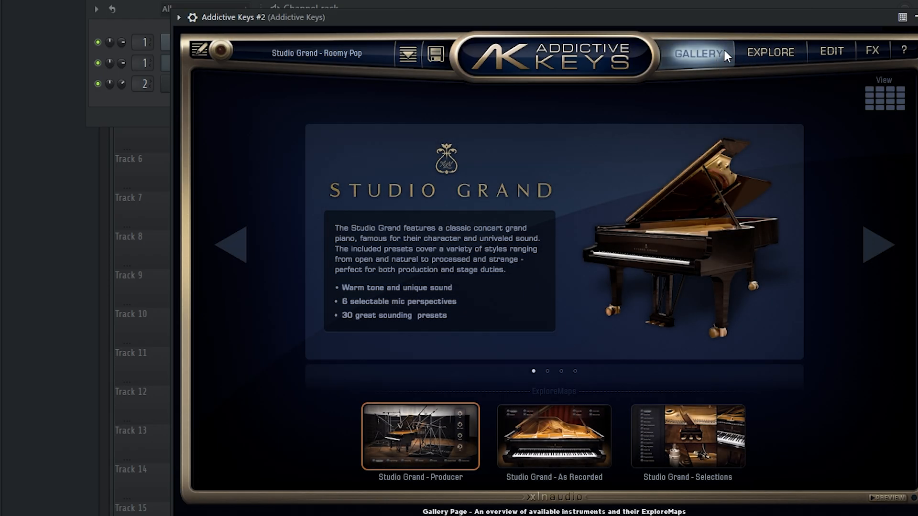
{"action": "left_click", "coordinate": [660, 443]}
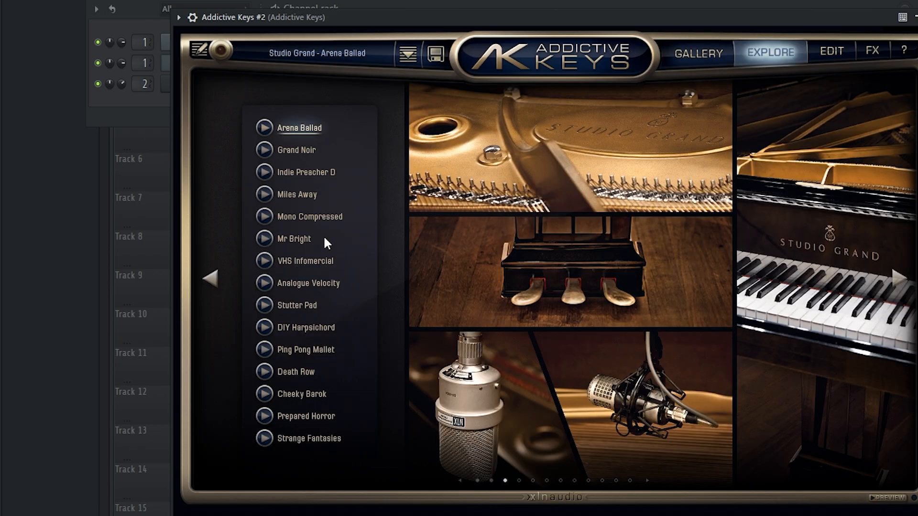
{"action": "left_click", "coordinate": [288, 194]}
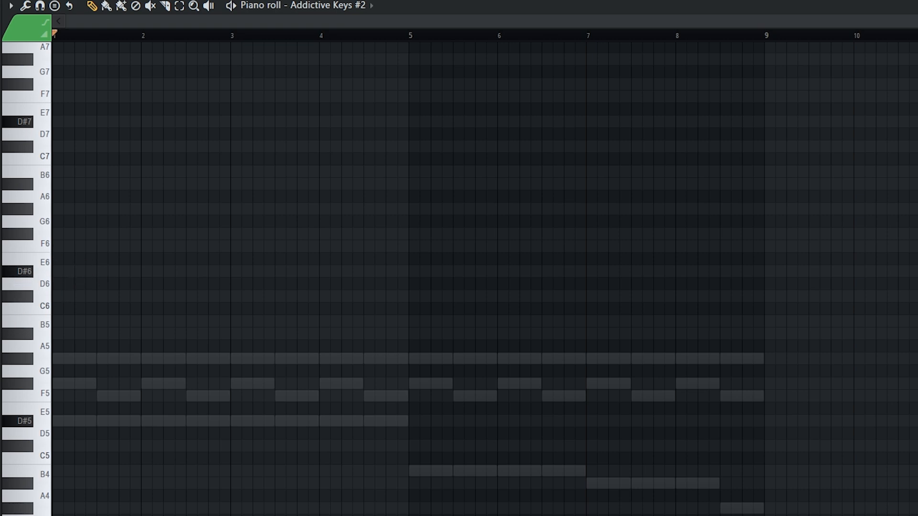
Step: Start a melody in the cloned channel with short D#6, F#6, G#6 and F#6 notes in bar 1, checking it by playback
{"action": "scroll", "coordinate": [17, 315], "scroll_direction": "up", "scroll_amount": 3}
{"action": "left_click", "coordinate": [54, 271]}
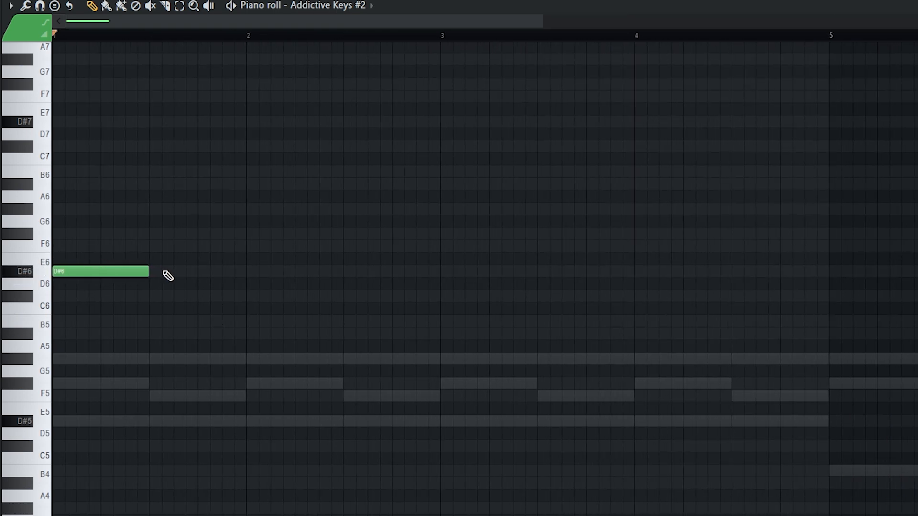
{"action": "left_click_drag", "start_coordinate": [127, 222], "coordinate": [130, 237]}
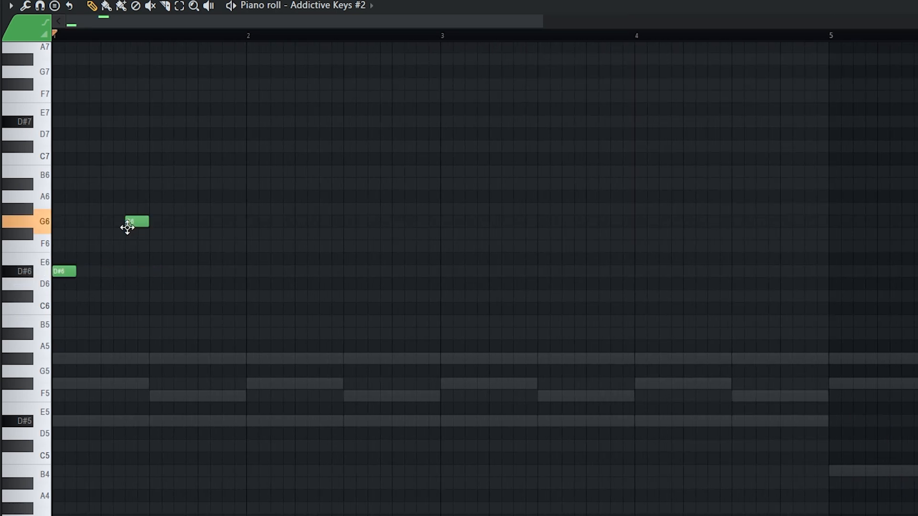
{"action": "key", "text": "space"}
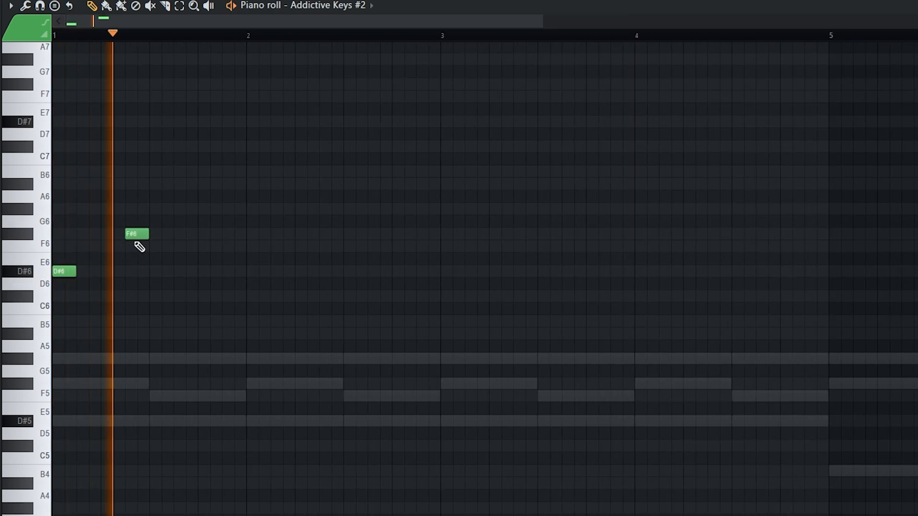
{"action": "key", "text": "space"}
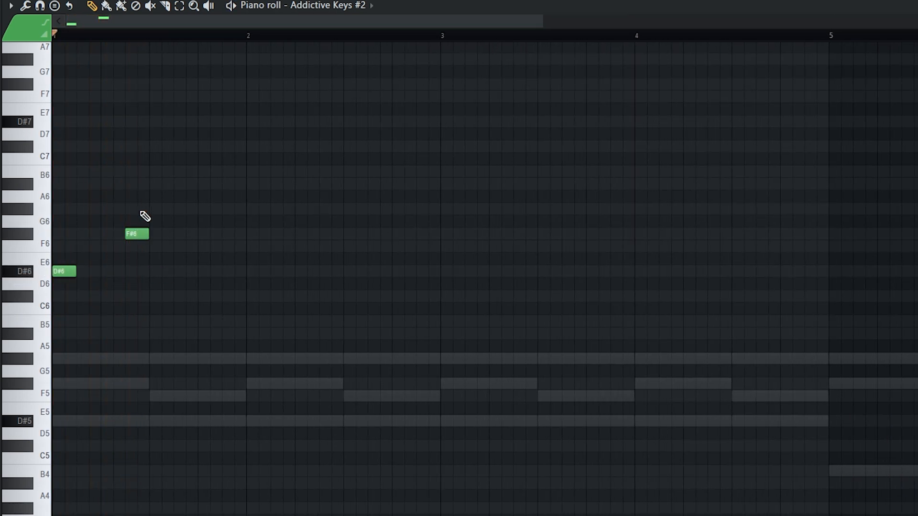
{"action": "left_click", "coordinate": [150, 209]}
{"action": "key", "text": "space"}
{"action": "scroll", "coordinate": [152, 209], "scroll_direction": "down", "scroll_amount": 2}
{"action": "left_click", "coordinate": [191, 234]}
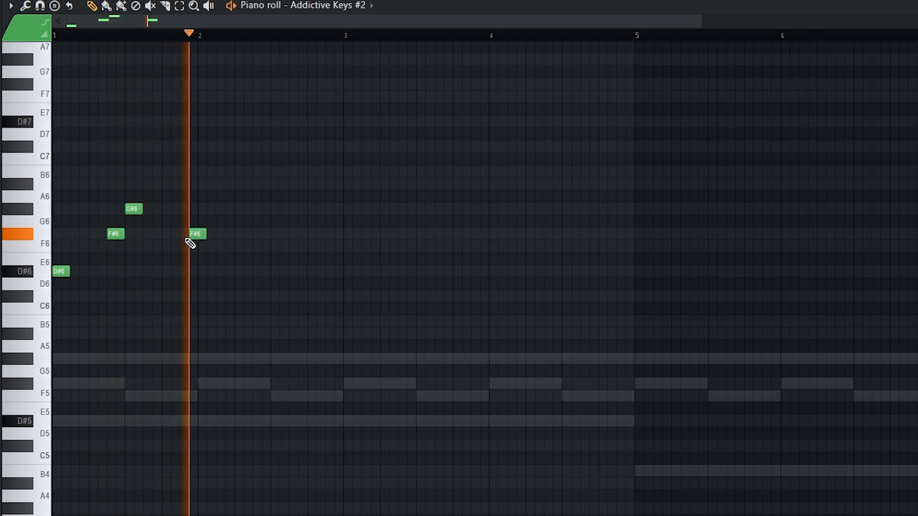
{"action": "left_click_drag", "start_coordinate": [197, 234], "coordinate": [187, 233]}
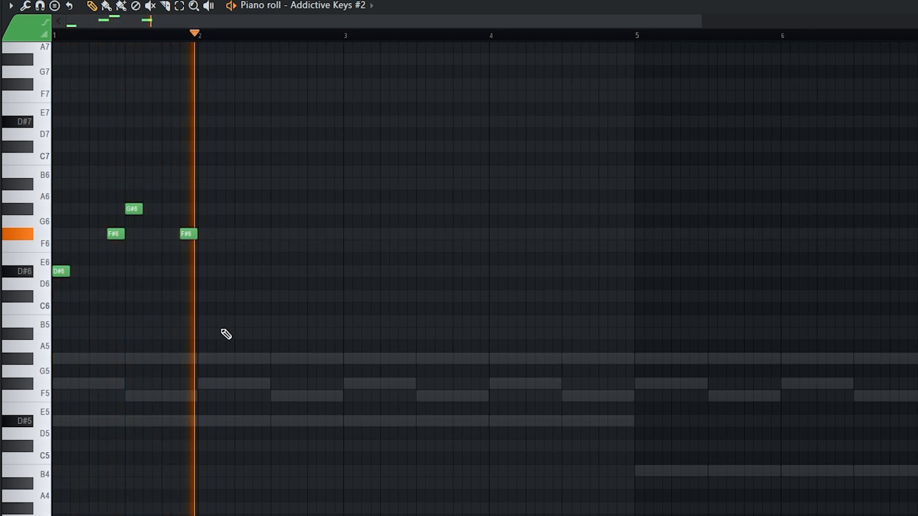
Step: Continue the melody through bar 2 with short A#5, F6, D#6 and F#6 notes
{"action": "left_click", "coordinate": [225, 333]}
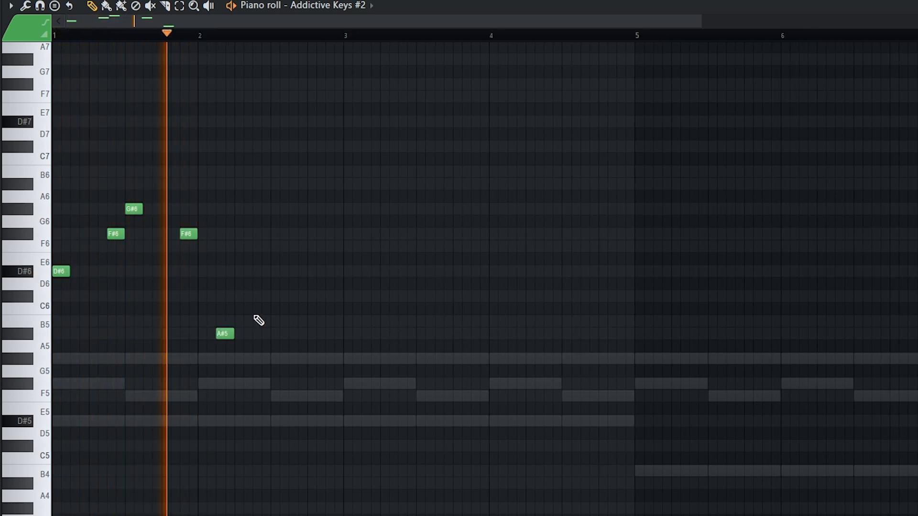
{"action": "left_click", "coordinate": [279, 245]}
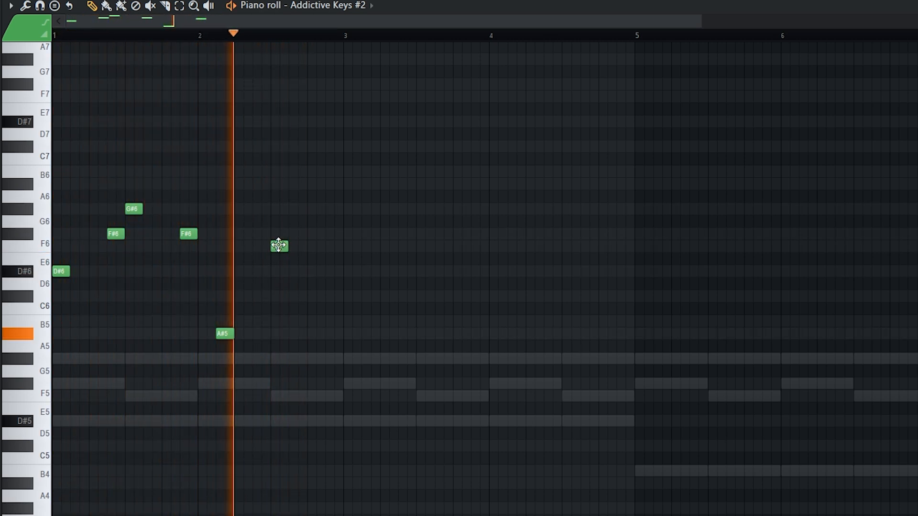
{"action": "left_click", "coordinate": [316, 271]}
{"action": "left_click", "coordinate": [332, 246]}
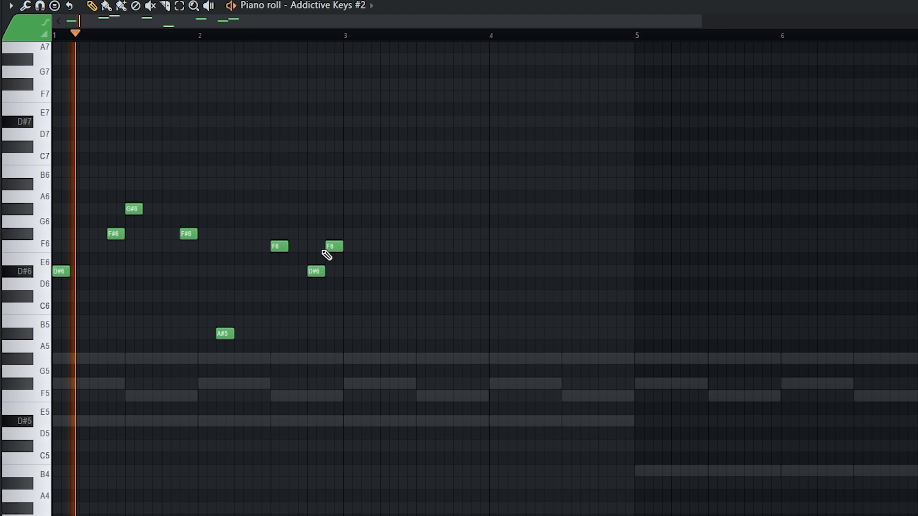
{"action": "left_click_drag", "start_coordinate": [331, 247], "coordinate": [328, 233]}
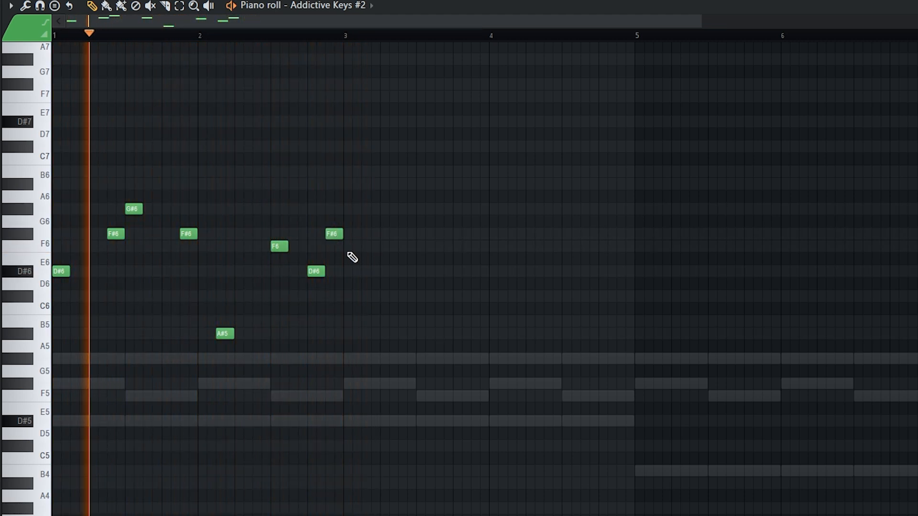
Step: Place short D#6, F#6, G#6 and F#6 notes in bar 3, matching the rhythm of bar 1
{"action": "left_click", "coordinate": [351, 271]}
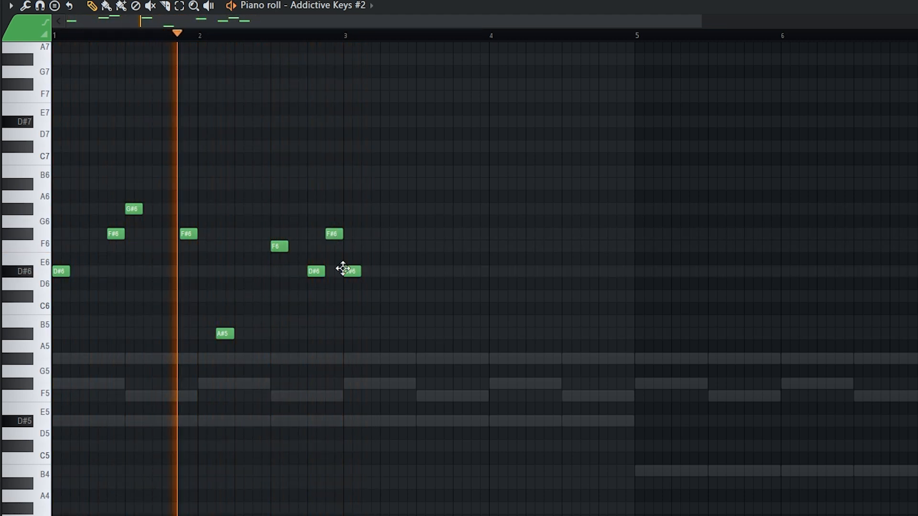
{"action": "left_click", "coordinate": [405, 233]}
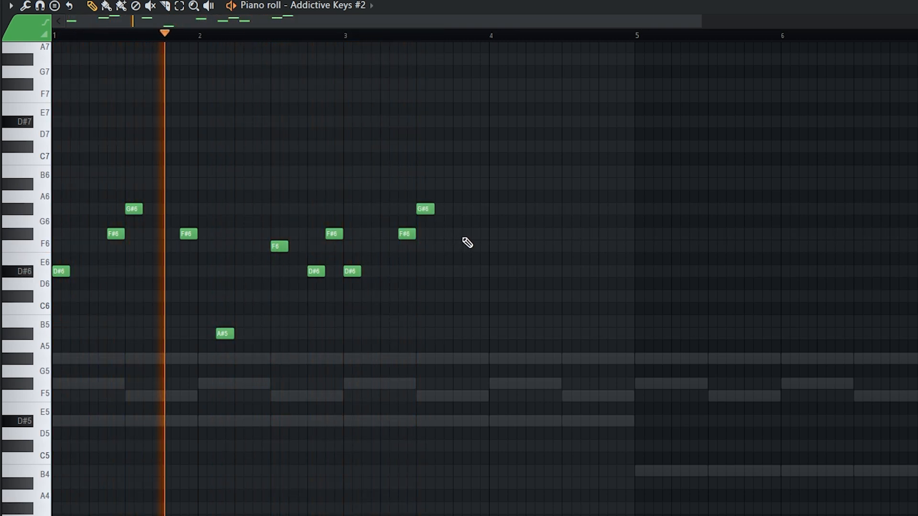
{"action": "left_click", "coordinate": [476, 234]}
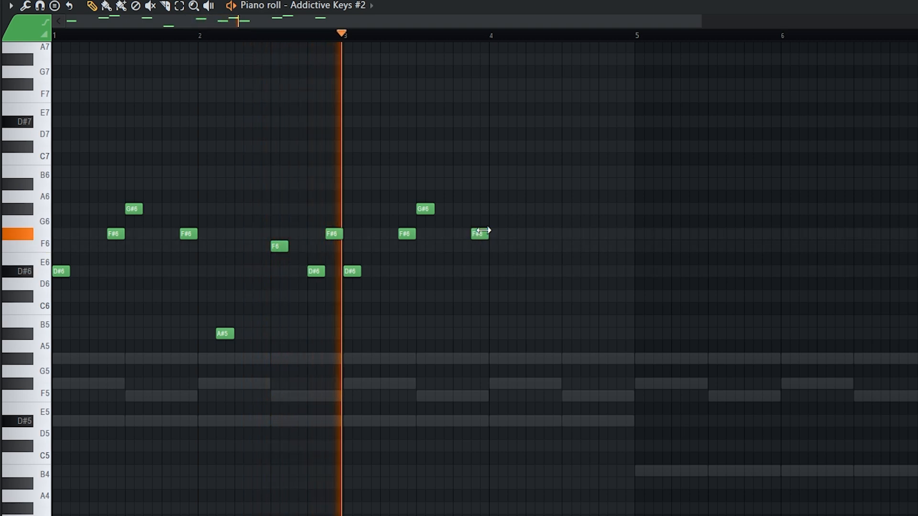
Step: Finish the four-bar melody with short A#6, G#6, F#6, G#6 and F6 notes in bar 4
{"action": "scroll", "coordinate": [487, 235], "scroll_direction": "down", "scroll_amount": 1}
{"action": "scroll", "coordinate": [488, 235], "scroll_direction": "down", "scroll_amount": 1}
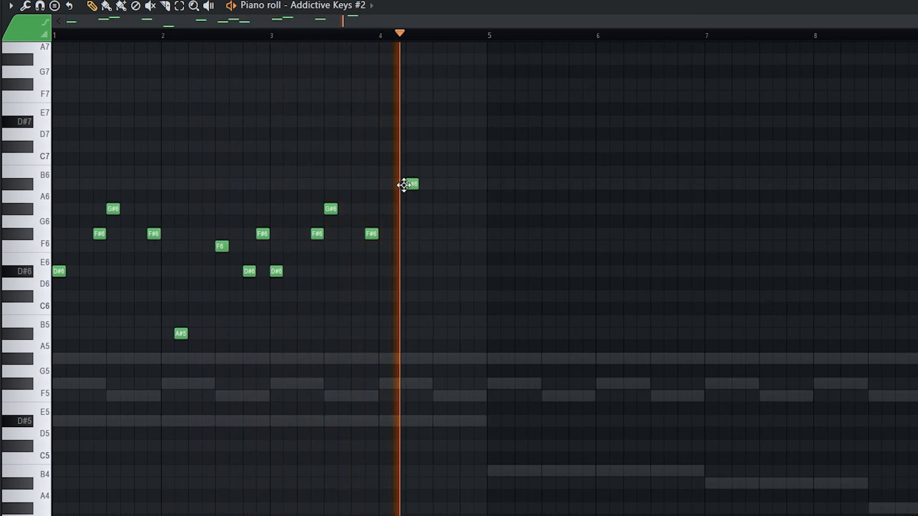
{"action": "left_click", "coordinate": [396, 185]}
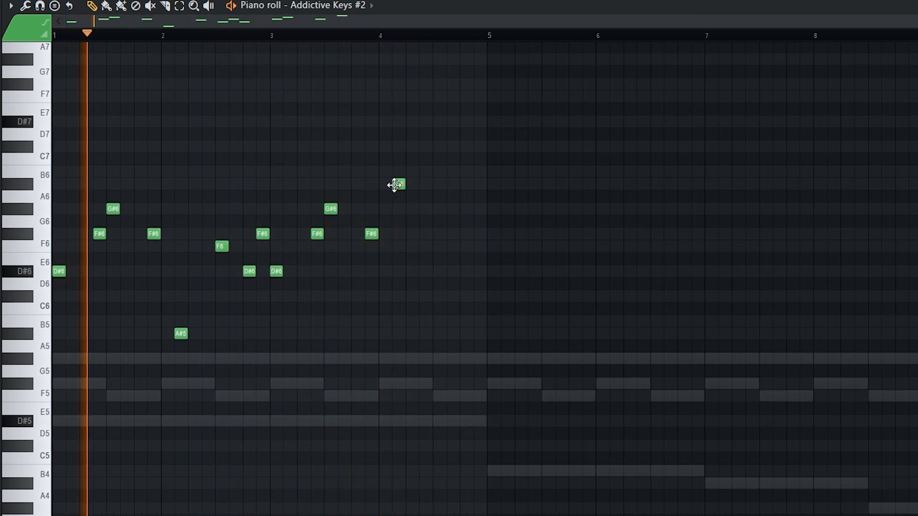
{"action": "left_click", "coordinate": [439, 209]}
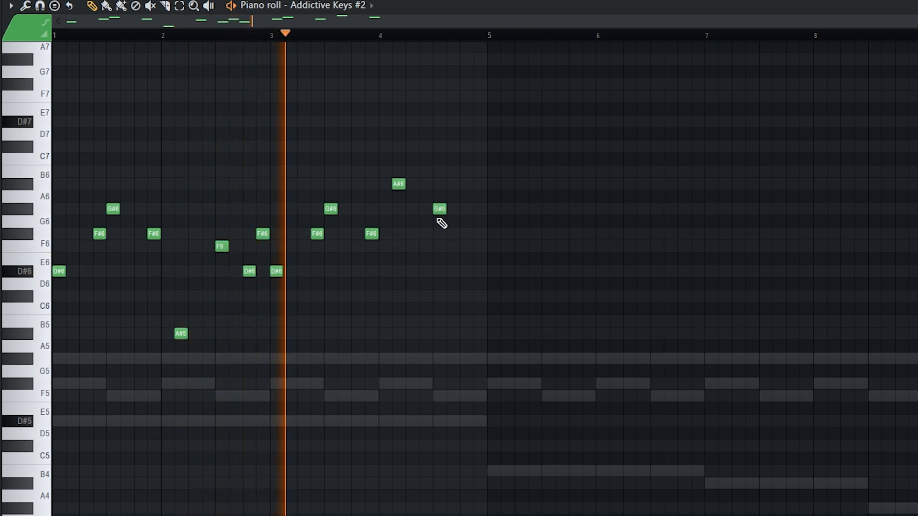
{"action": "left_click", "coordinate": [449, 234]}
{"action": "left_click", "coordinate": [465, 209]}
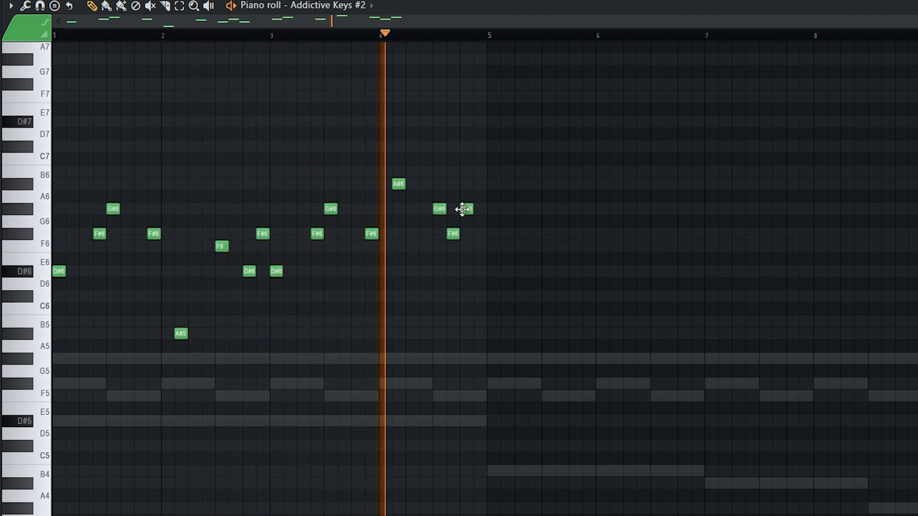
{"action": "left_click", "coordinate": [476, 245]}
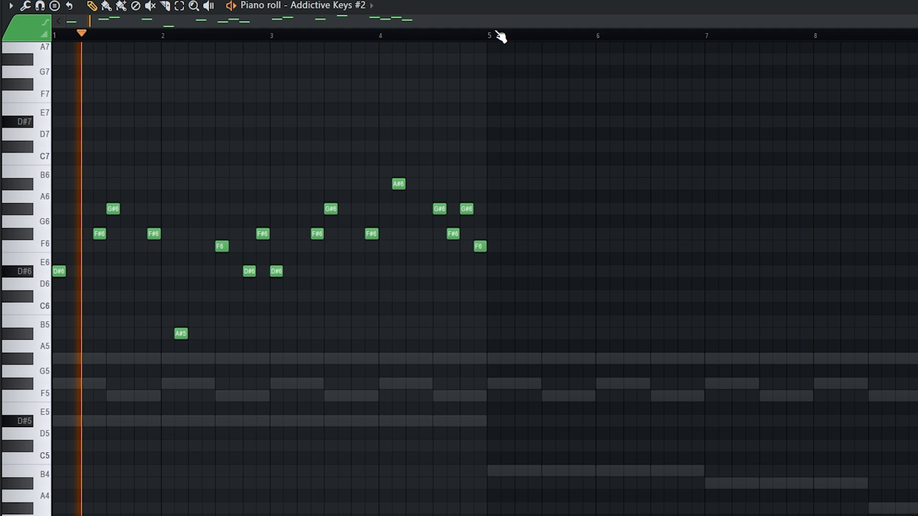
Step: Duplicate the melody from bars 1 to 4 into bars 5 to 8 and deselect the copied notes
{"action": "left_click_drag", "start_coordinate": [489, 38], "coordinate": [53, 36]}
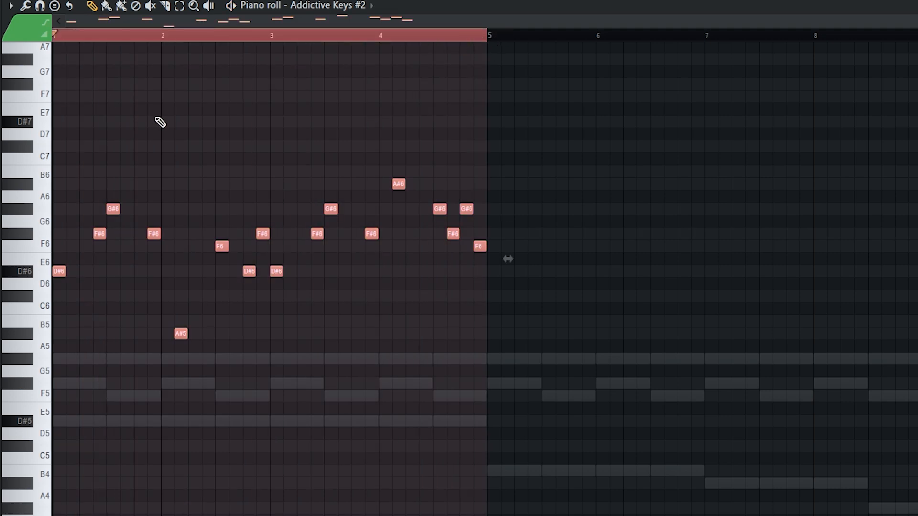
{"action": "key", "text": "ctrl+b"}
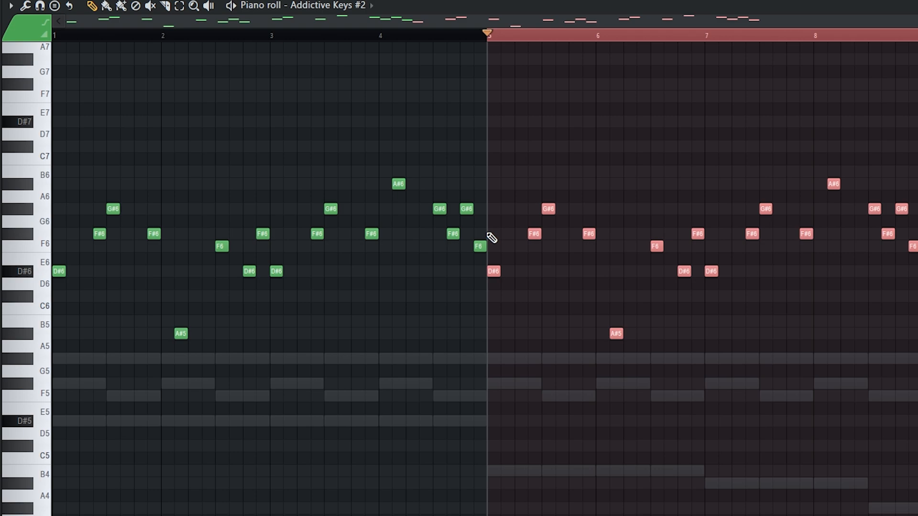
{"action": "left_click", "coordinate": [492, 237]}
{"action": "scroll", "coordinate": [666, 268], "scroll_direction": "up", "scroll_amount": 2}
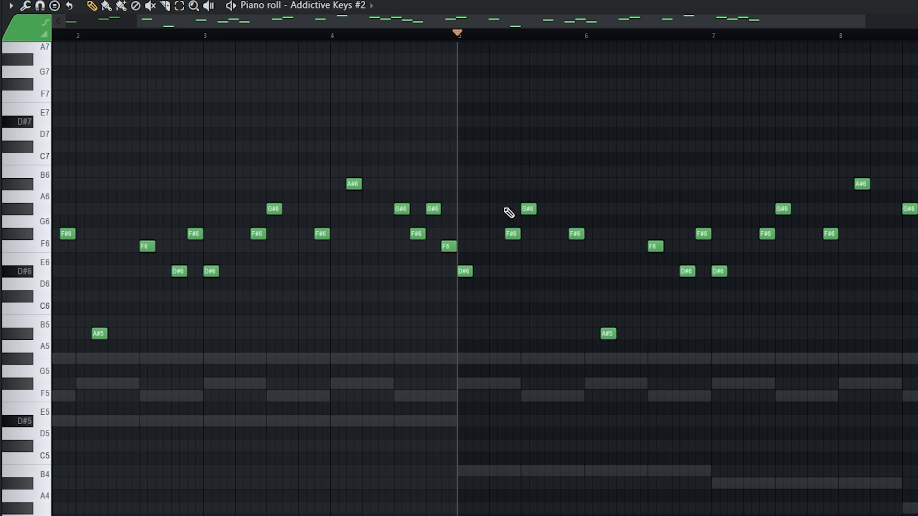
{"action": "scroll", "coordinate": [508, 239], "scroll_direction": "down", "scroll_amount": 2}
{"action": "scroll", "coordinate": [655, 179], "scroll_direction": "up", "scroll_amount": 2}
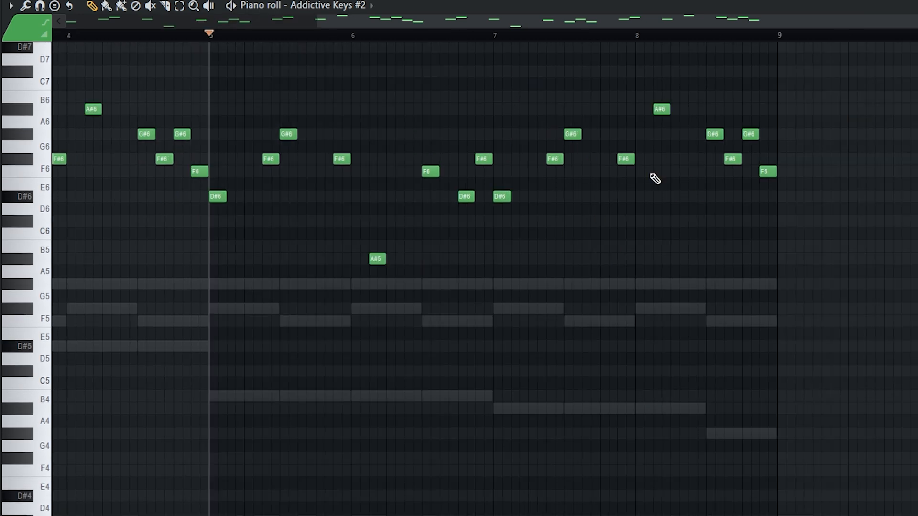
Step: Rework the bar 8 melody into F6, F#6, F6, F#6 and G#6, removing the A#6, and bring up the note randomizer
{"action": "right_click", "coordinate": [669, 105]}
{"action": "left_click_drag", "start_coordinate": [764, 168], "coordinate": [763, 95]}
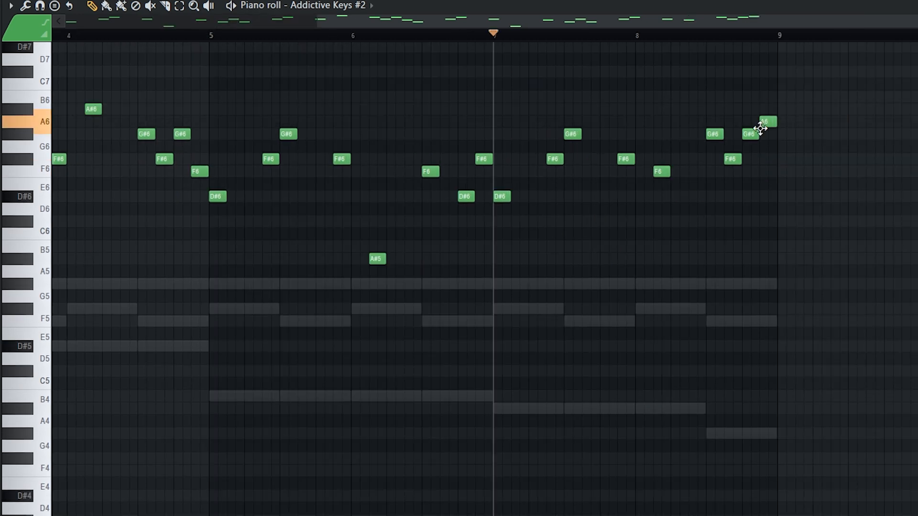
{"action": "left_click_drag", "start_coordinate": [760, 128], "coordinate": [758, 149]}
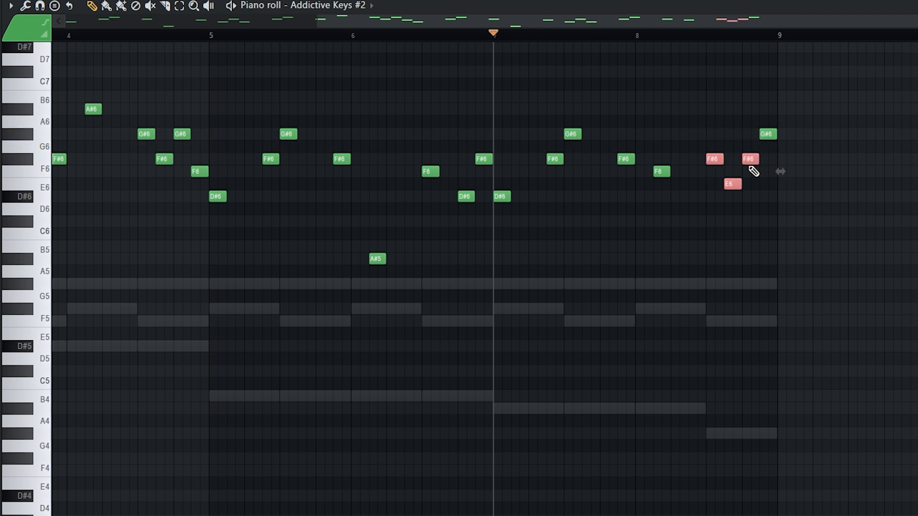
{"action": "key", "text": "space"}
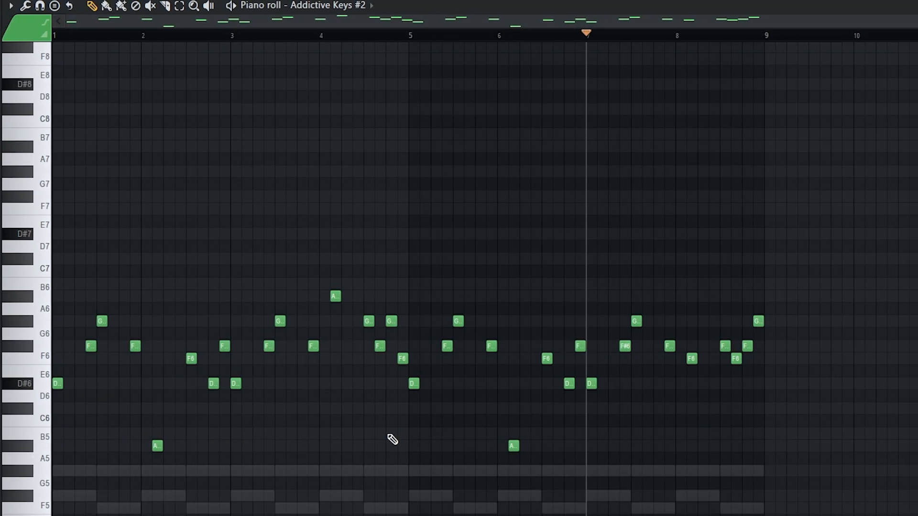
{"action": "key", "text": "alt+r"}
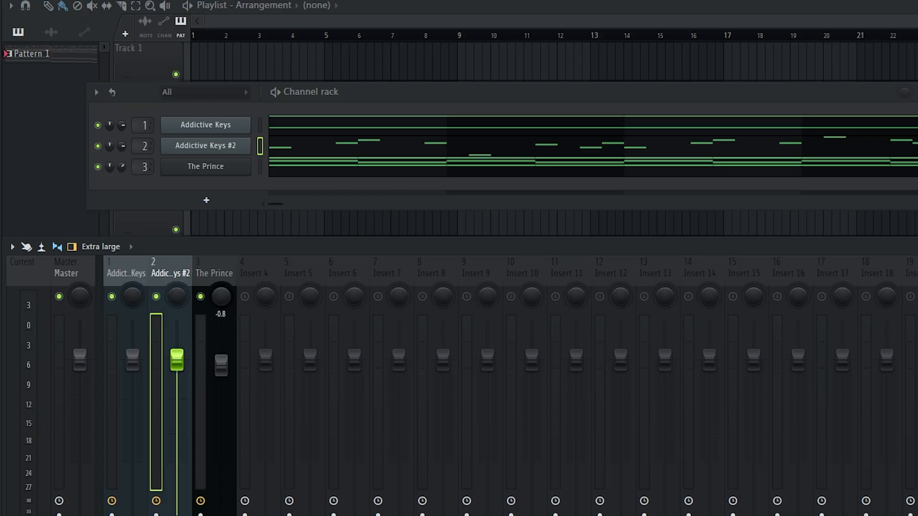
Step: Add Fruity Parametric EQ 2 to the Addictive Keys #2 mixer track and boost high-mid band 6 slightly
{"action": "left_click", "coordinate": [916, 306]}
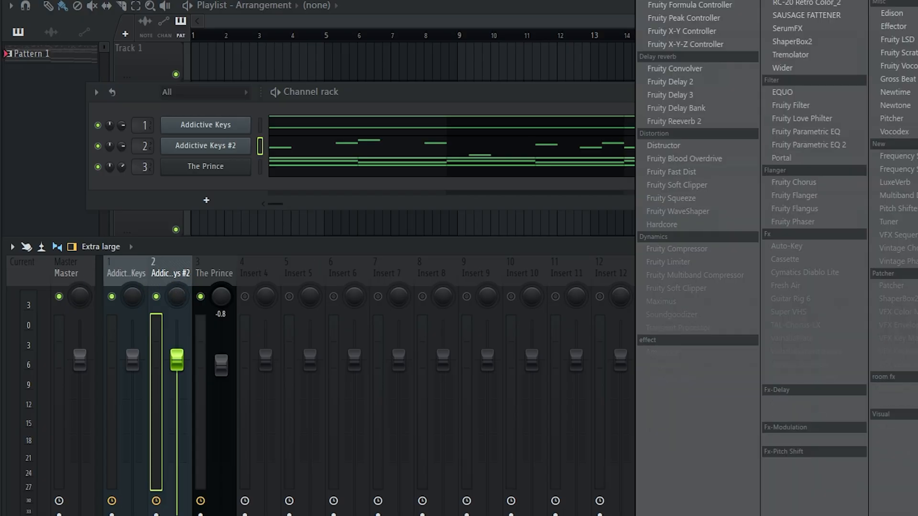
{"action": "left_click", "coordinate": [803, 145]}
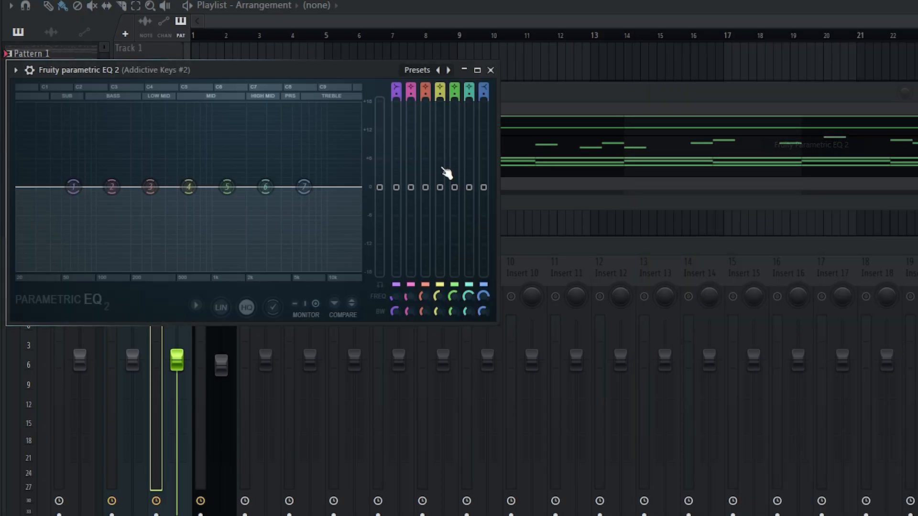
{"action": "key", "text": "space"}
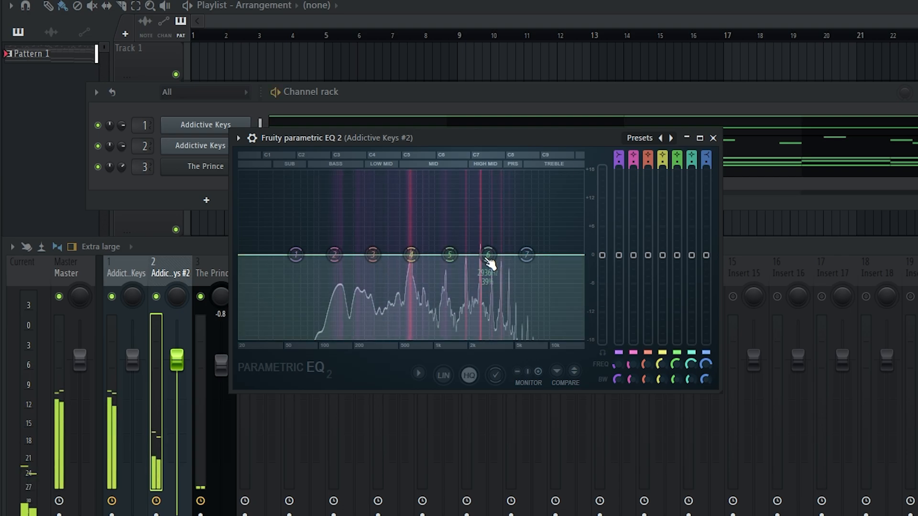
{"action": "left_click_drag", "start_coordinate": [488, 254], "coordinate": [499, 235]}
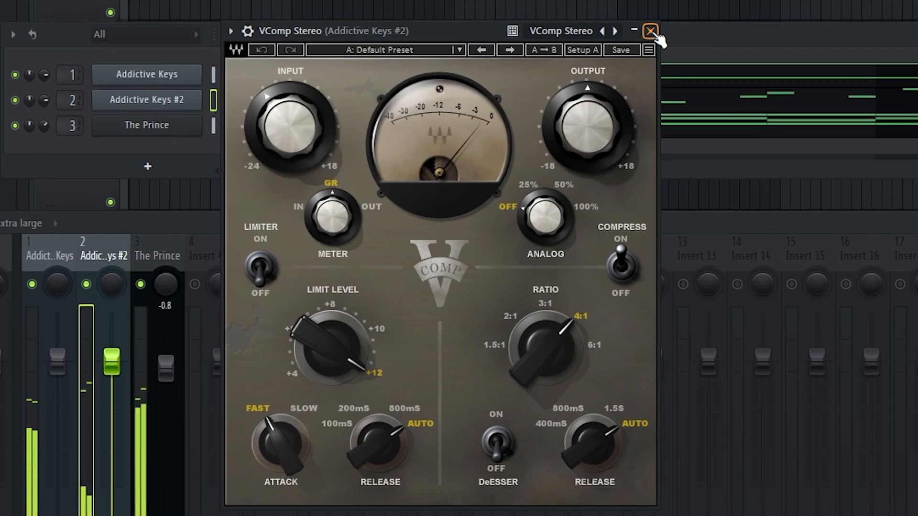
Step: Close the VComp Stereo window and lower the Addictive Keys #2 mixer fader to about -2.2 dB during playback
{"action": "left_click", "coordinate": [575, 92]}
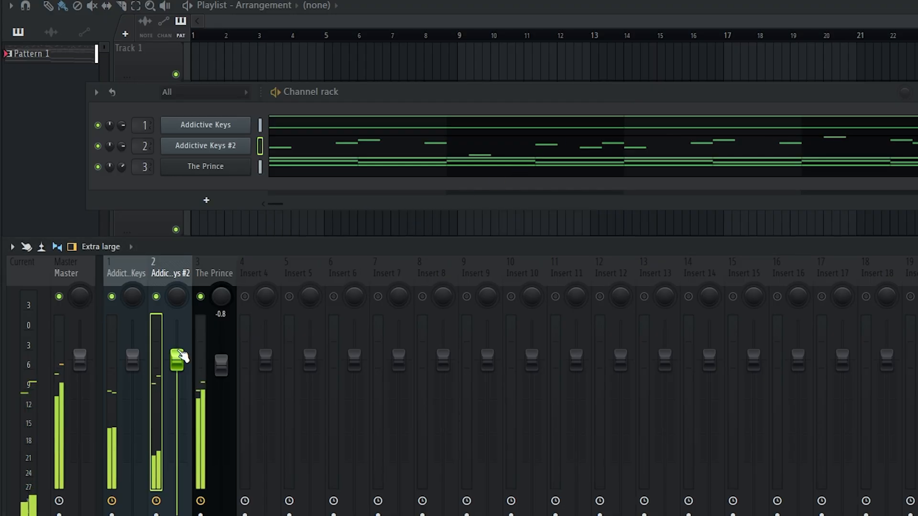
{"action": "left_click_drag", "start_coordinate": [182, 357], "coordinate": [180, 381]}
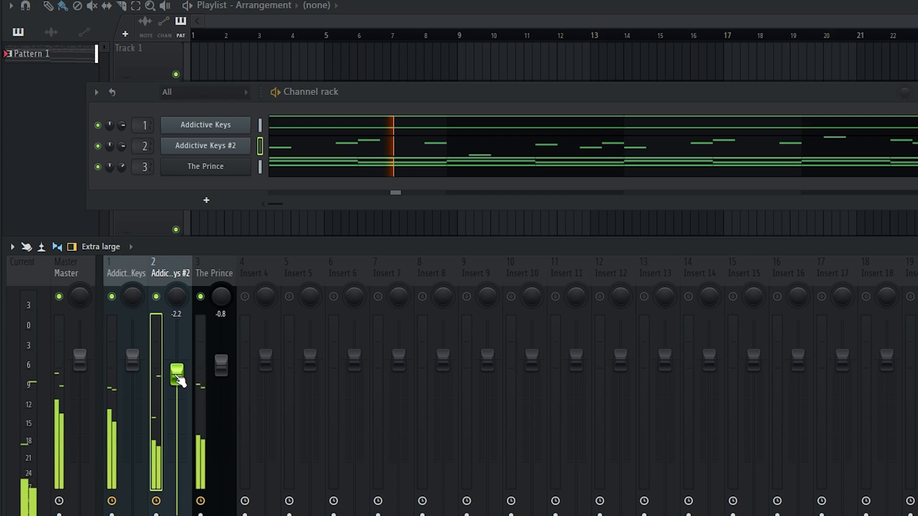
{"action": "key", "text": "space"}
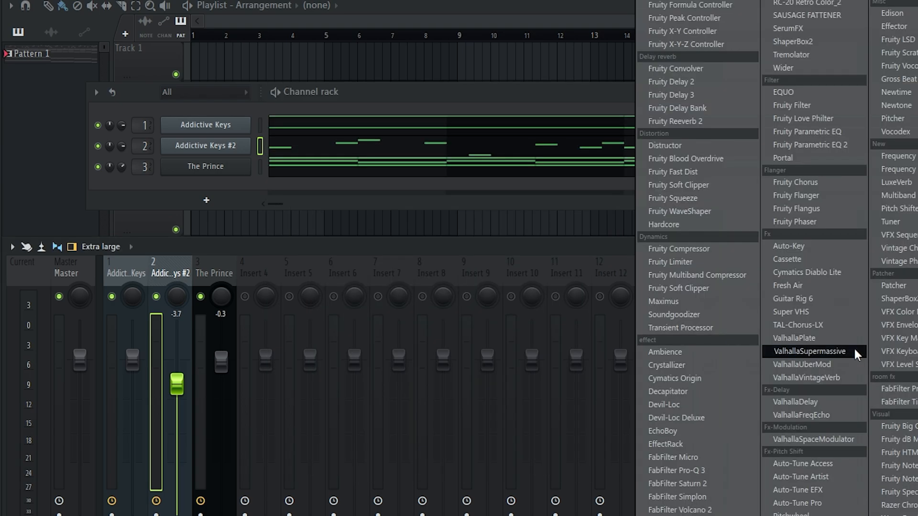
Step: Add ValhallaSupermassive to the Addictive Keys #2 track and load a Chorus preset from its Valhalla Mod presets
{"action": "left_click", "coordinate": [805, 352]}
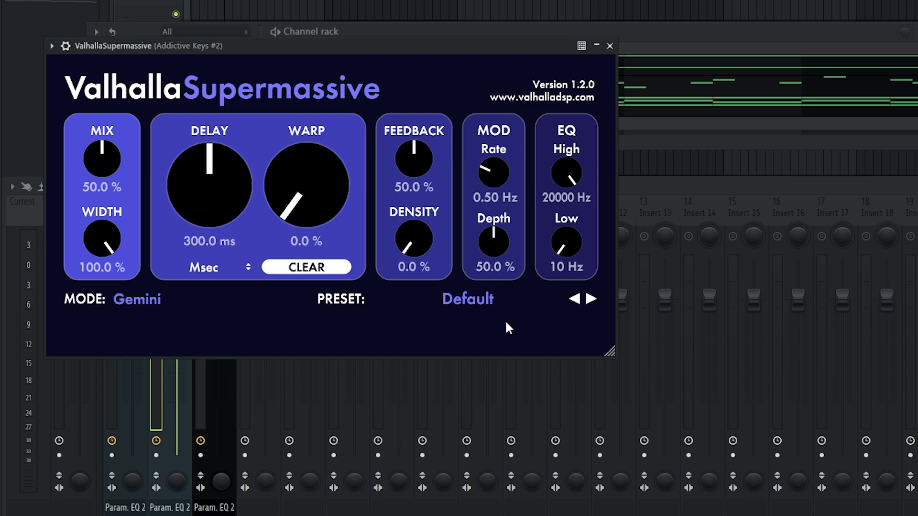
{"action": "left_click", "coordinate": [488, 301]}
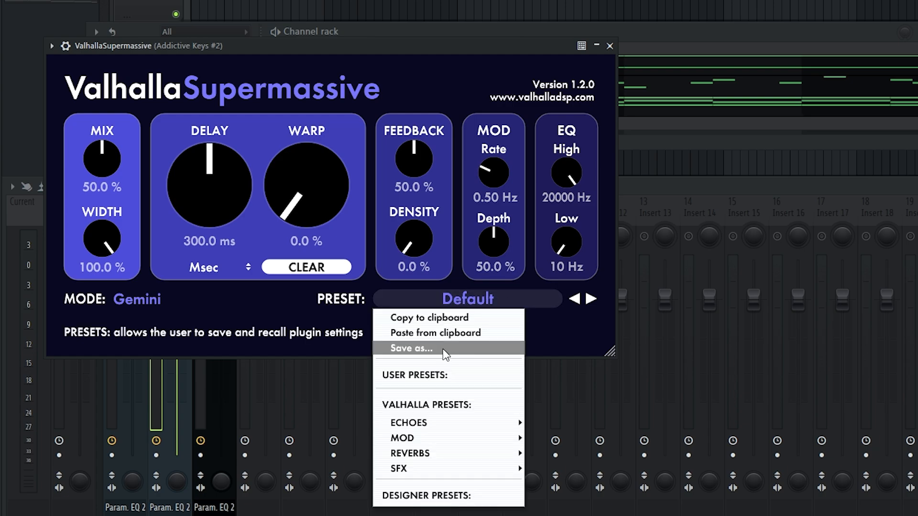
{"action": "mouse_move", "coordinate": [427, 440]}
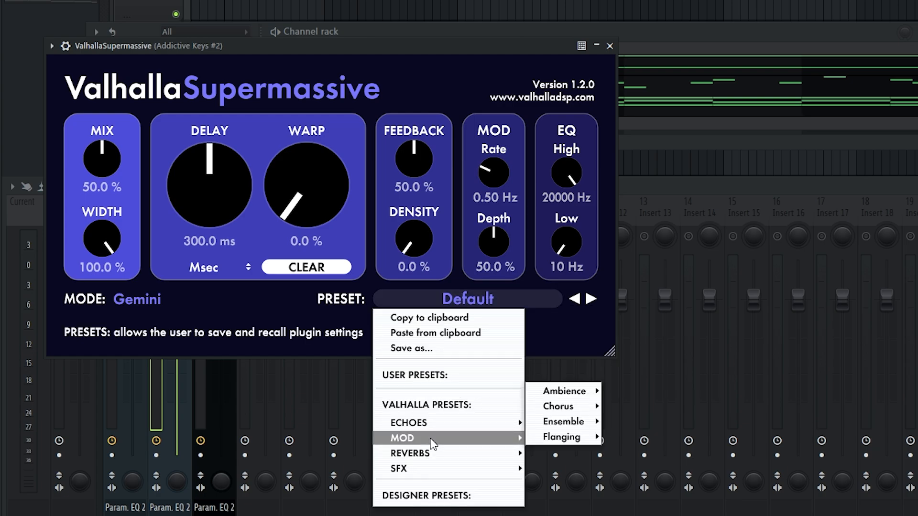
{"action": "mouse_move", "coordinate": [554, 407]}
{"action": "left_click", "coordinate": [638, 359]}
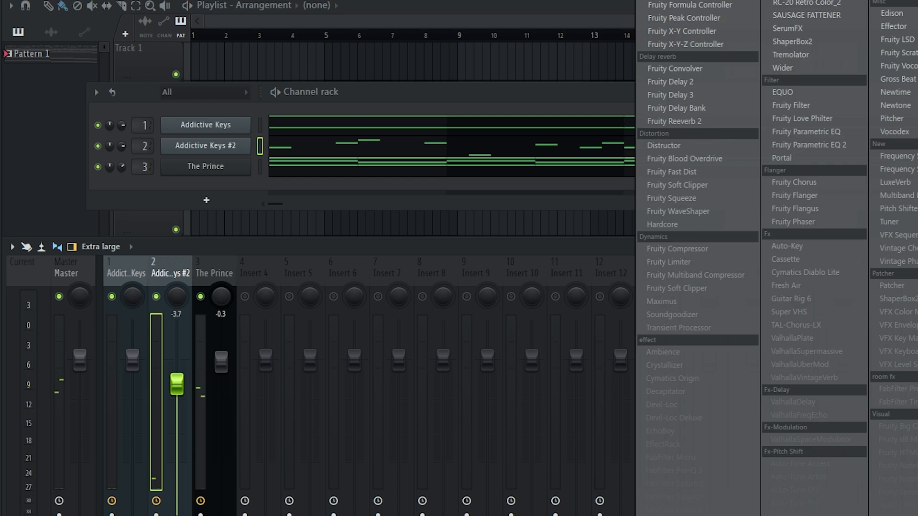
Step: Add ValhallaVintageVerb to the Addictive Keys #2 track, lowering its mix and shortening its decay
{"action": "left_click", "coordinate": [813, 376]}
{"action": "left_click_drag", "start_coordinate": [197, 372], "coordinate": [191, 348]}
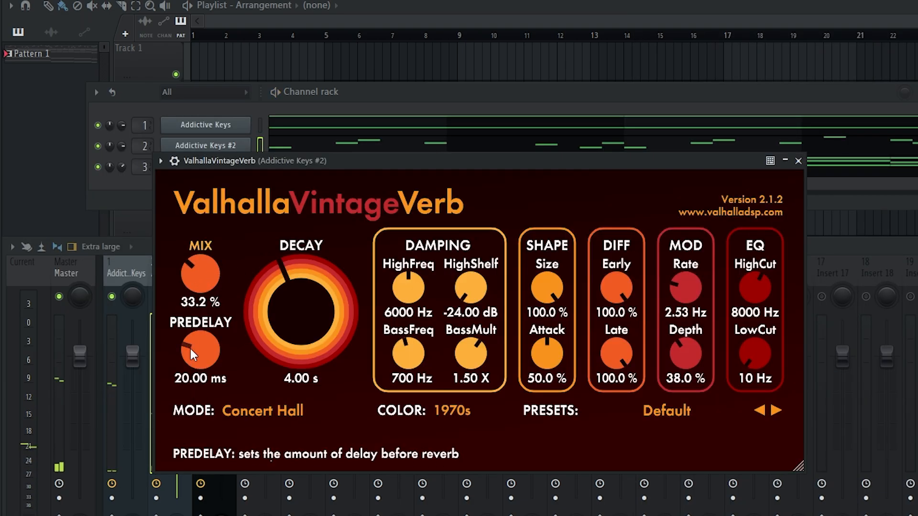
{"action": "left_click_drag", "start_coordinate": [192, 272], "coordinate": [193, 293]}
{"action": "mouse_move", "coordinate": [266, 306]}
{"action": "left_mouse_down"}
{"action": "mouse_move", "coordinate": [265, 325]}
{"action": "mouse_move", "coordinate": [265, 315]}
{"action": "left_mouse_up"}
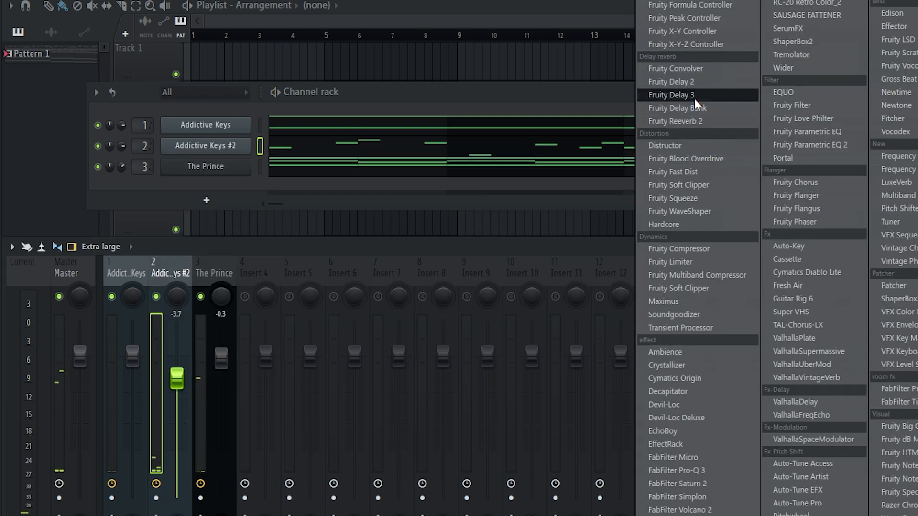
Step: Add Fruity Delay 3 to the Addictive Keys #2 track and switch it to another preset
{"action": "left_click", "coordinate": [694, 95]}
{"action": "left_click_drag", "start_coordinate": [374, 141], "coordinate": [464, 169]}
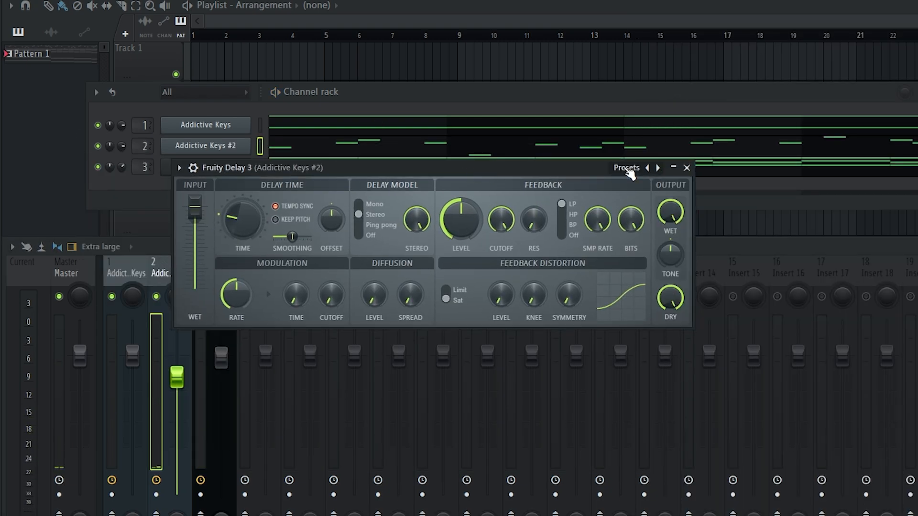
{"action": "left_click", "coordinate": [658, 170]}
{"action": "left_click", "coordinate": [677, 242]}
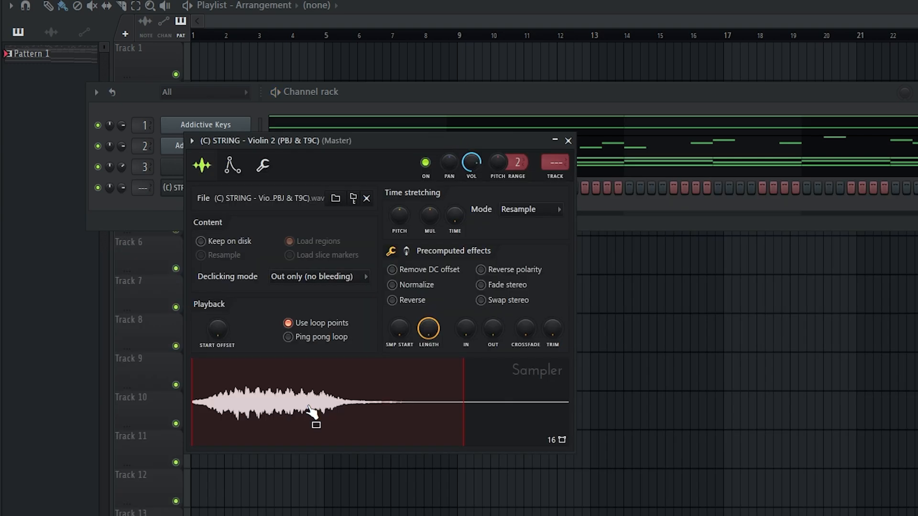
Step: Place a D#4 note for the Violin 2 string sample and extend it across bars 1 and 2
{"action": "left_click", "coordinate": [32, 452]}
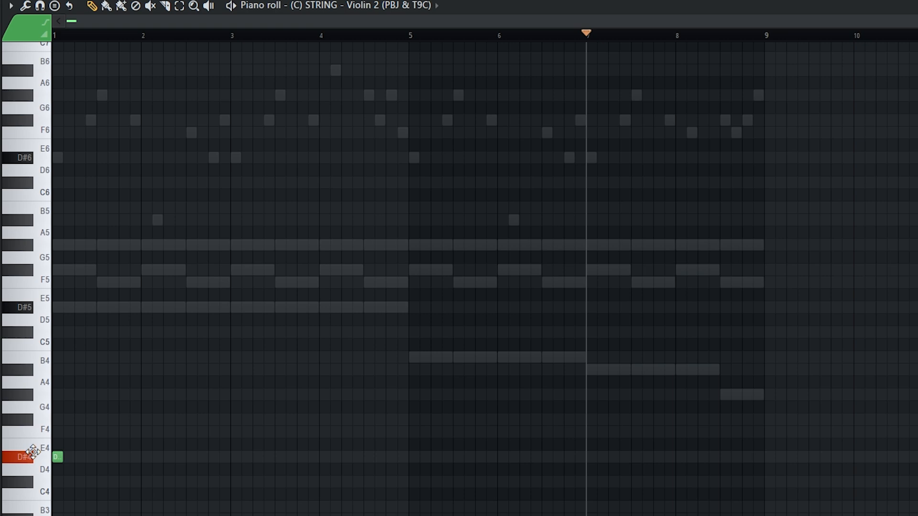
{"action": "left_click_drag", "start_coordinate": [61, 456], "coordinate": [232, 451]}
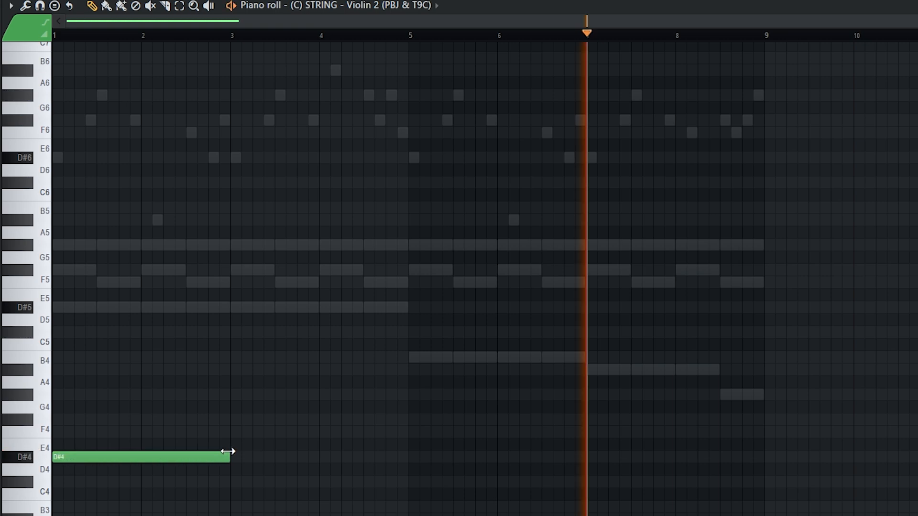
{"action": "key", "text": "F7"}
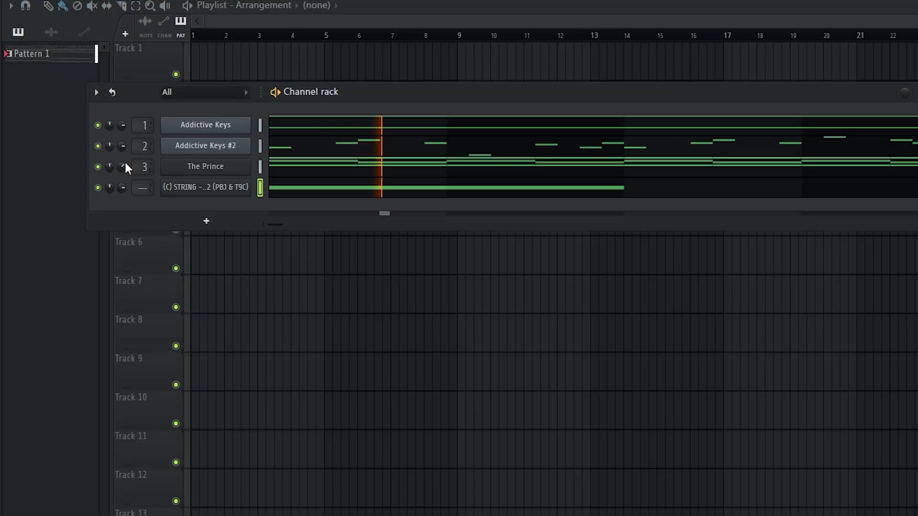
{"action": "key", "text": "F7"}
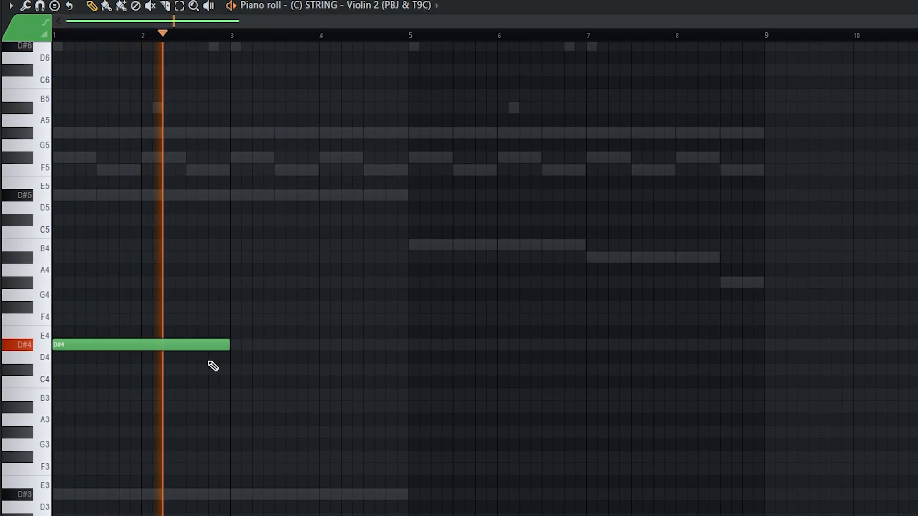
Step: Add overlapping violin notes: F4 from just before bar 3 to bar 4, and F#4 from just before bar 4 to bar 5
{"action": "left_click", "coordinate": [250, 321]}
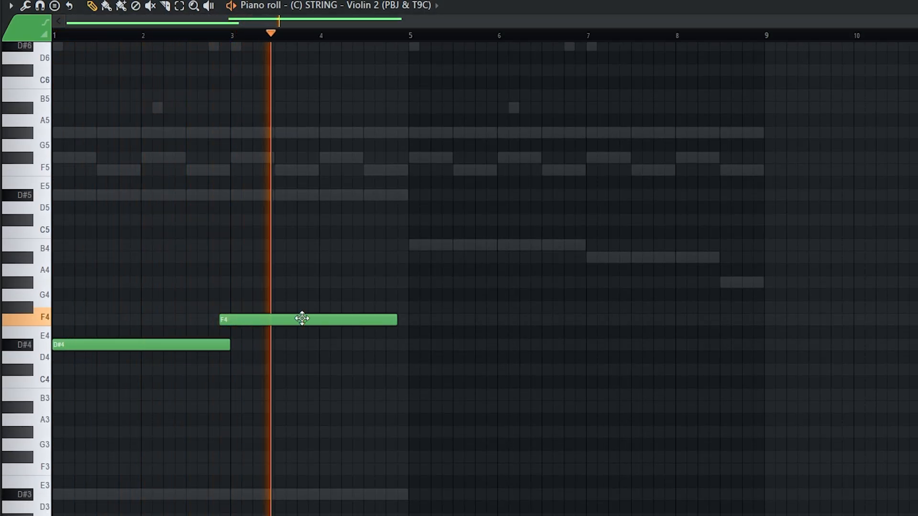
{"action": "left_click_drag", "start_coordinate": [397, 320], "coordinate": [402, 322]}
{"action": "scroll", "coordinate": [404, 326], "scroll_direction": "up", "scroll_amount": 1}
{"action": "scroll", "coordinate": [404, 325], "scroll_direction": "down", "scroll_amount": 1}
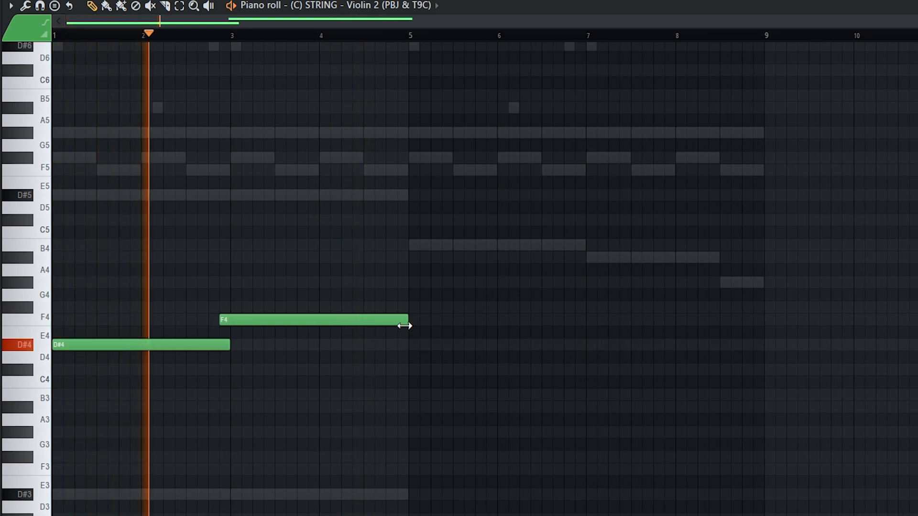
{"action": "key", "text": "space"}
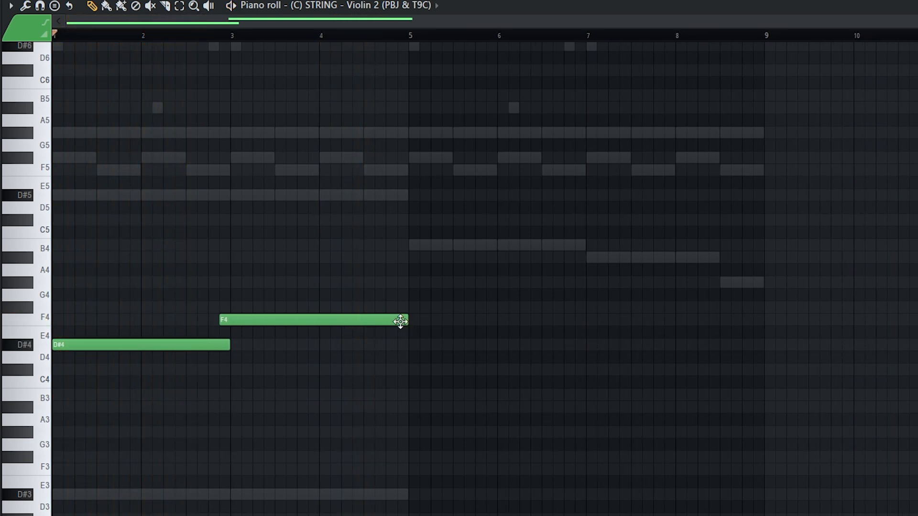
{"action": "left_click", "coordinate": [311, 308]}
{"action": "left_click_drag", "start_coordinate": [402, 323], "coordinate": [316, 331]}
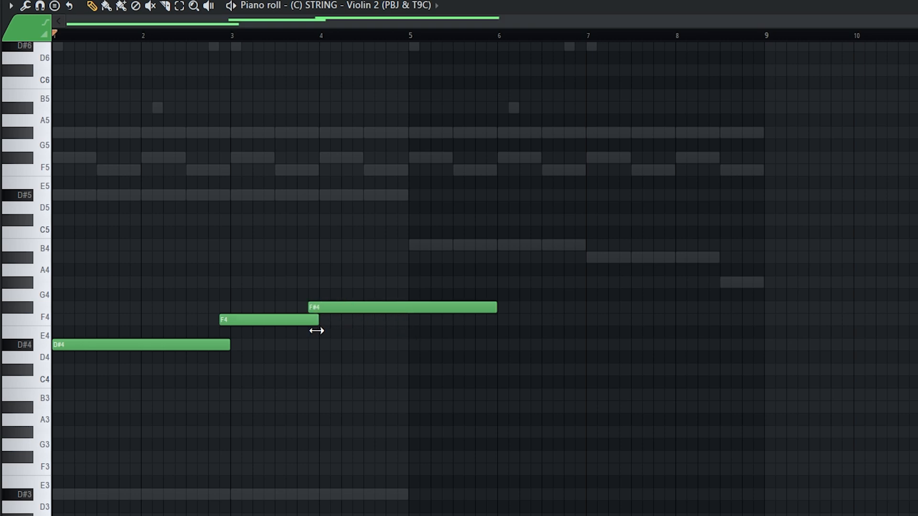
{"action": "left_click_drag", "start_coordinate": [492, 312], "coordinate": [399, 315]}
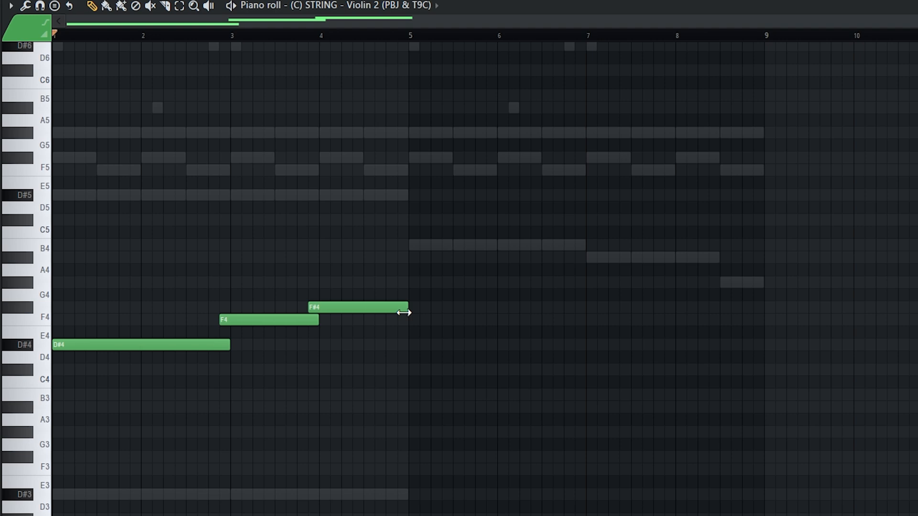
Step: Place a half-bar A#4 violin note at bar 5, followed by a D#4 from about mid-bar 5 to bar 7
{"action": "scroll", "coordinate": [404, 313], "scroll_direction": "up", "scroll_amount": 3}
{"action": "left_click", "coordinate": [400, 258]}
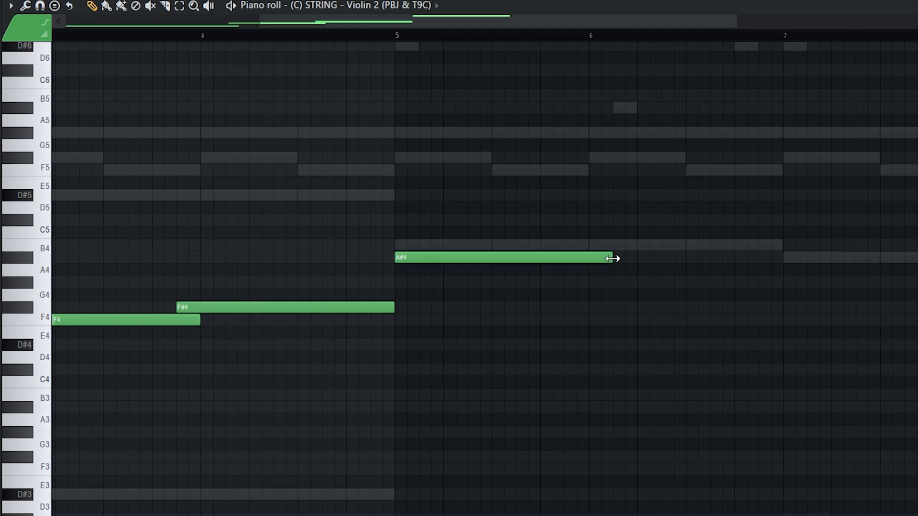
{"action": "left_click_drag", "start_coordinate": [613, 258], "coordinate": [493, 258]}
{"action": "left_click", "coordinate": [528, 345]}
{"action": "key", "text": "space"}
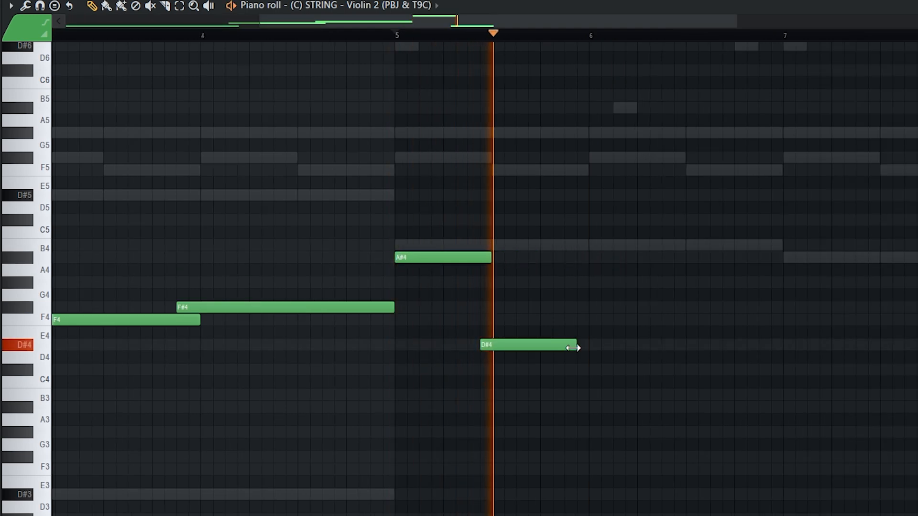
{"action": "left_click_drag", "start_coordinate": [573, 348], "coordinate": [778, 348]}
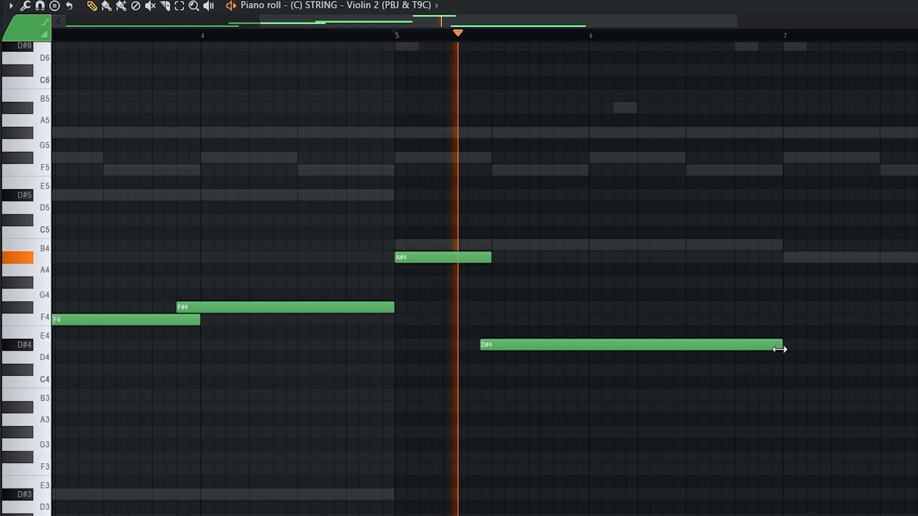
{"action": "key", "text": "space"}
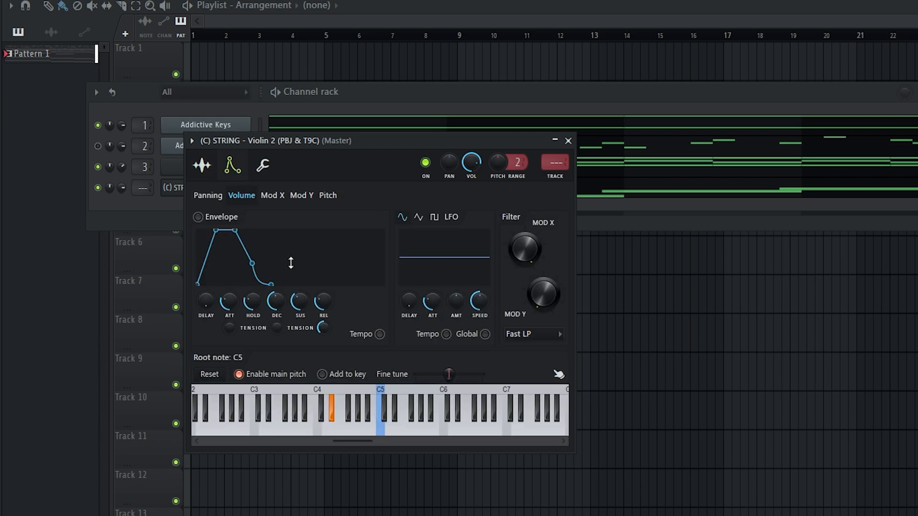
Step: Finish the violin line with G#4 from bar 7 to 8, an overlapping F#4 to mid-bar 8, and F4 ending at bar 9
{"action": "scroll", "coordinate": [235, 310], "scroll_direction": "down", "scroll_amount": 5}
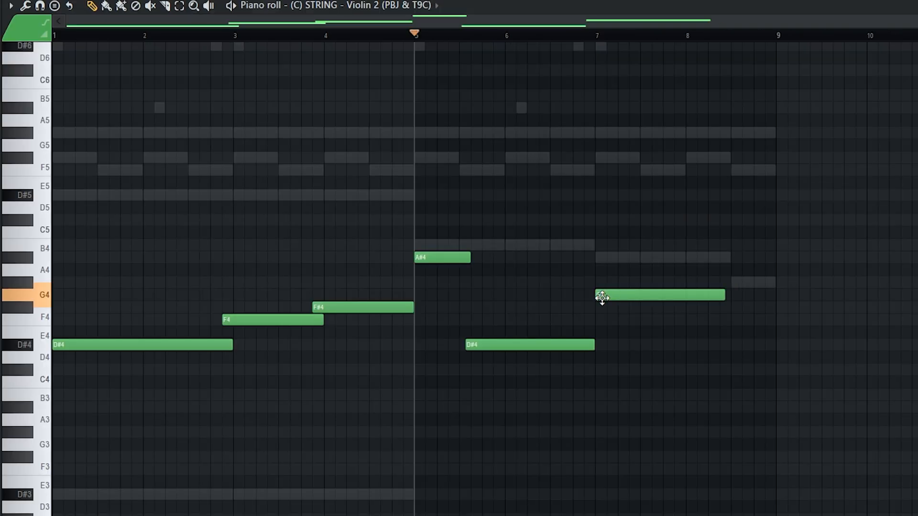
{"action": "mouse_move", "coordinate": [600, 301]}
{"action": "left_mouse_down"}
{"action": "mouse_move", "coordinate": [602, 287]}
{"action": "mouse_move", "coordinate": [601, 316]}
{"action": "left_mouse_up"}
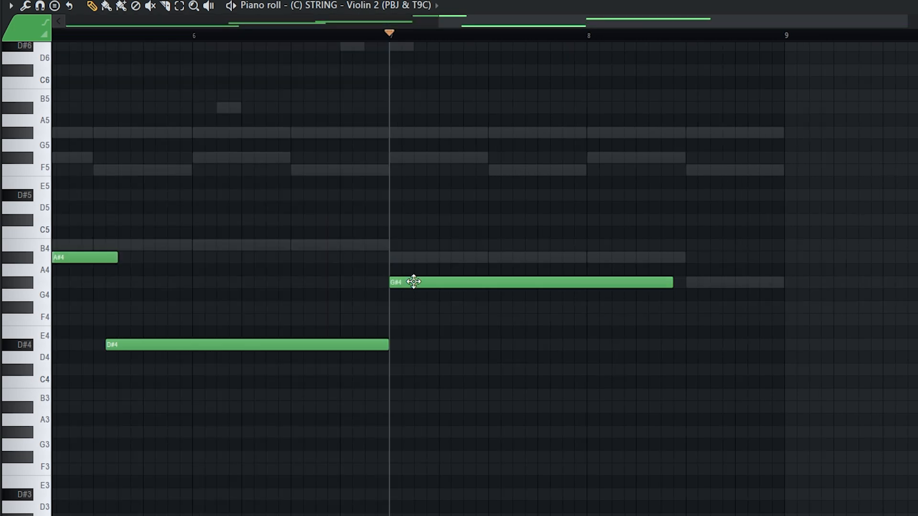
{"action": "key", "text": "space"}
{"action": "key", "text": "space"}
{"action": "left_click", "coordinate": [545, 307]}
{"action": "left_click", "coordinate": [634, 319]}
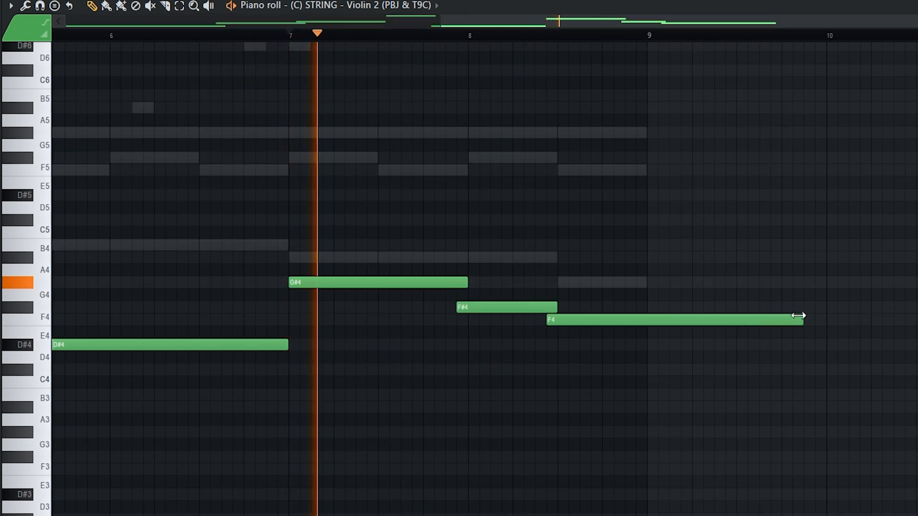
{"action": "left_click_drag", "start_coordinate": [801, 316], "coordinate": [652, 312]}
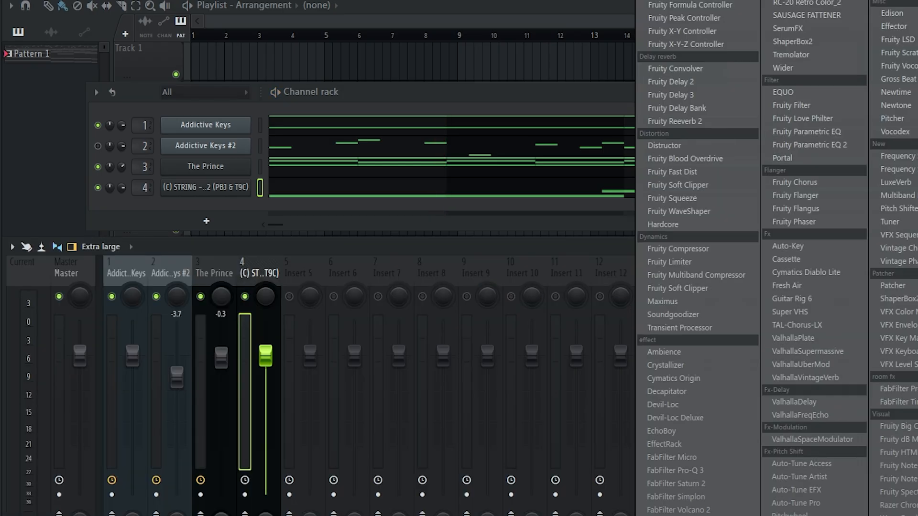
Step: Add Fruity Parametric EQ 2 to the violin track, cutting the lows with band 1 and boosting the highs with band 7
{"action": "left_click", "coordinate": [836, 150]}
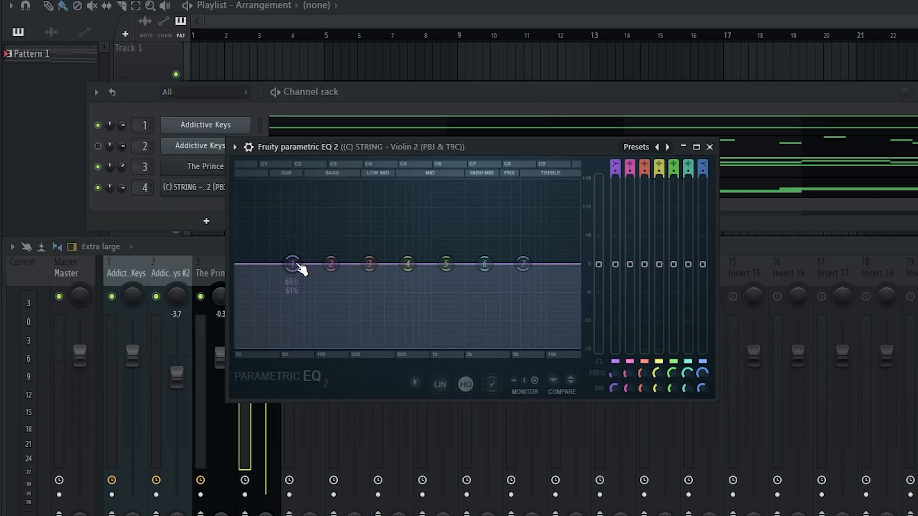
{"action": "left_click_drag", "start_coordinate": [274, 262], "coordinate": [273, 349]}
{"action": "key", "text": "space"}
{"action": "left_click_drag", "start_coordinate": [519, 265], "coordinate": [543, 233]}
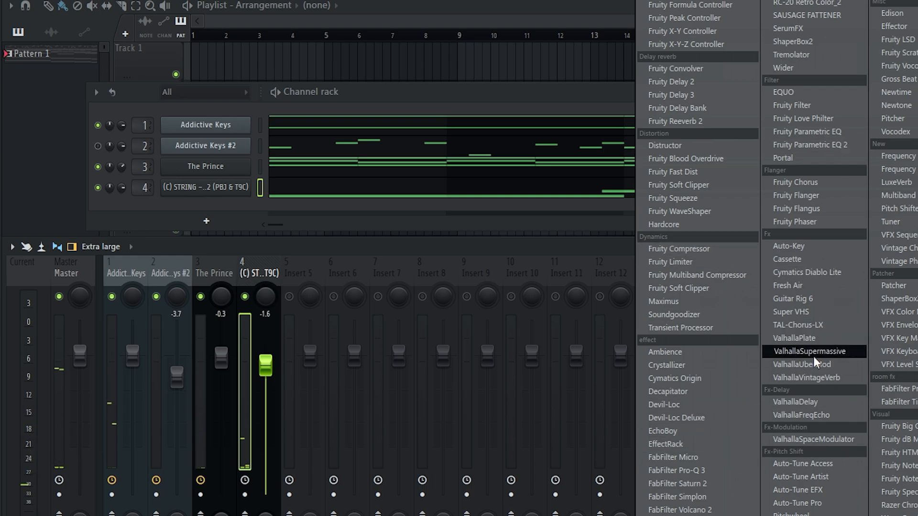
Step: Add ValhallaSupermassive to the violin track and choose the Lustrous Dotted-Eighth preset
{"action": "left_click", "coordinate": [813, 354]}
{"action": "key", "text": "space"}
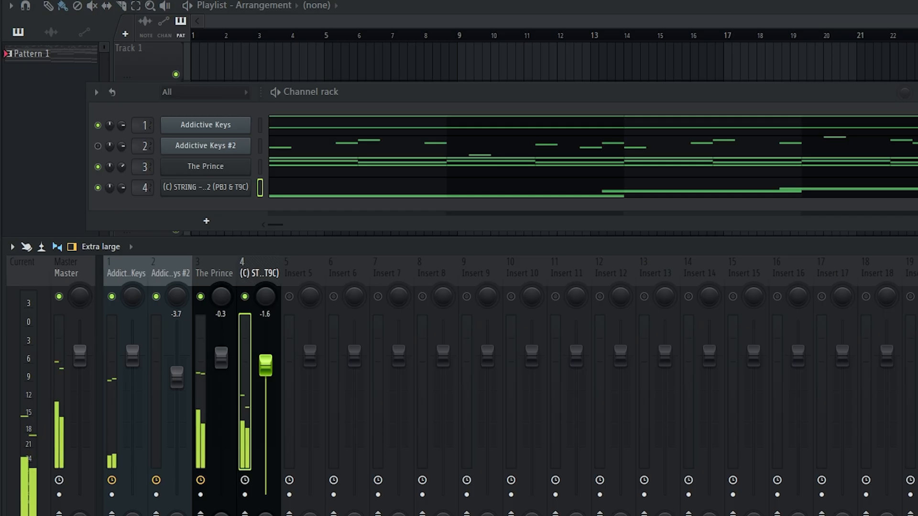
{"action": "left_click", "coordinate": [536, 478]}
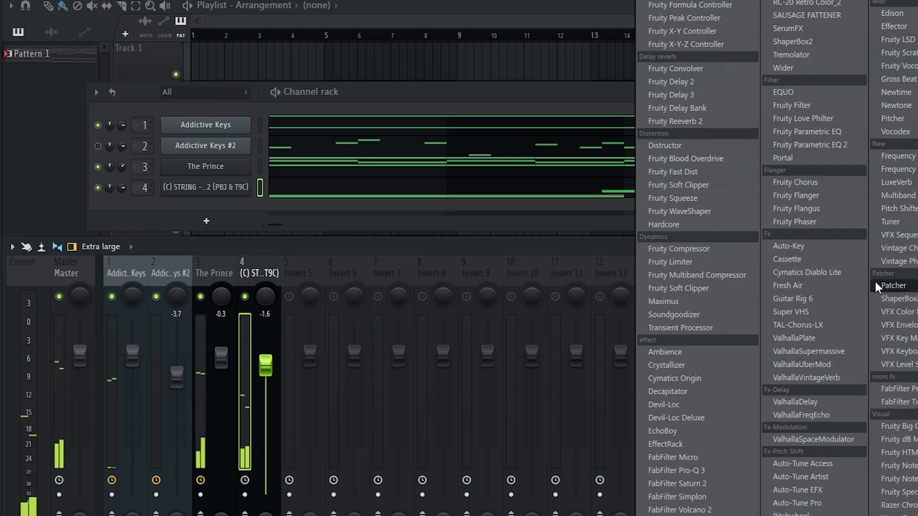
{"action": "left_click", "coordinate": [791, 356]}
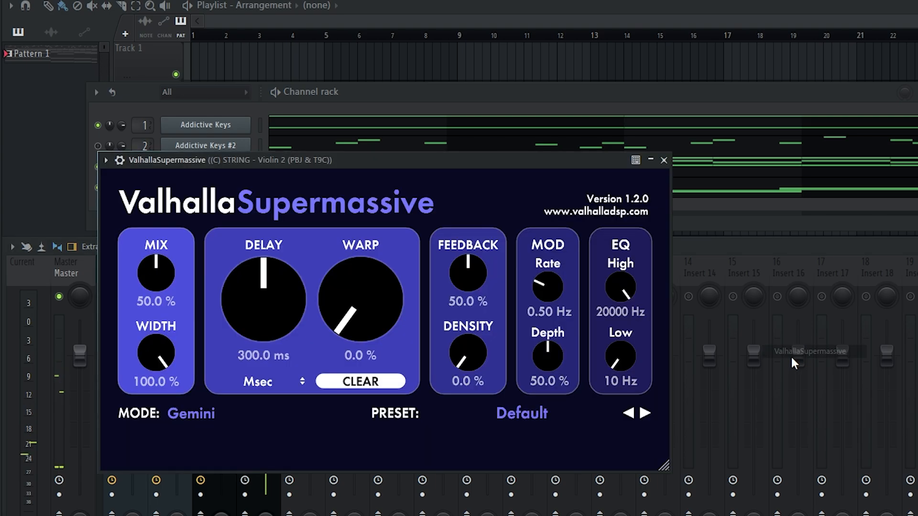
{"action": "left_click", "coordinate": [643, 413]}
{"action": "left_click", "coordinate": [643, 413]}
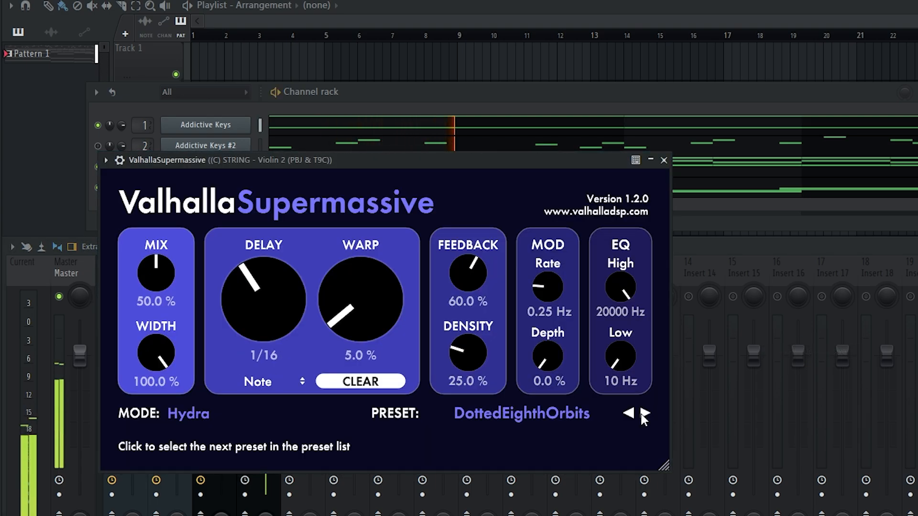
{"action": "left_click", "coordinate": [643, 413]}
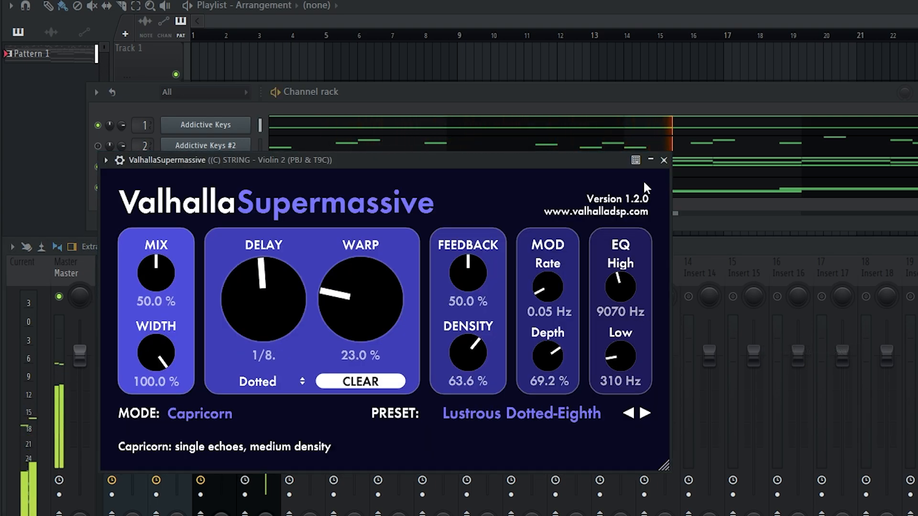
{"action": "left_click", "coordinate": [664, 160]}
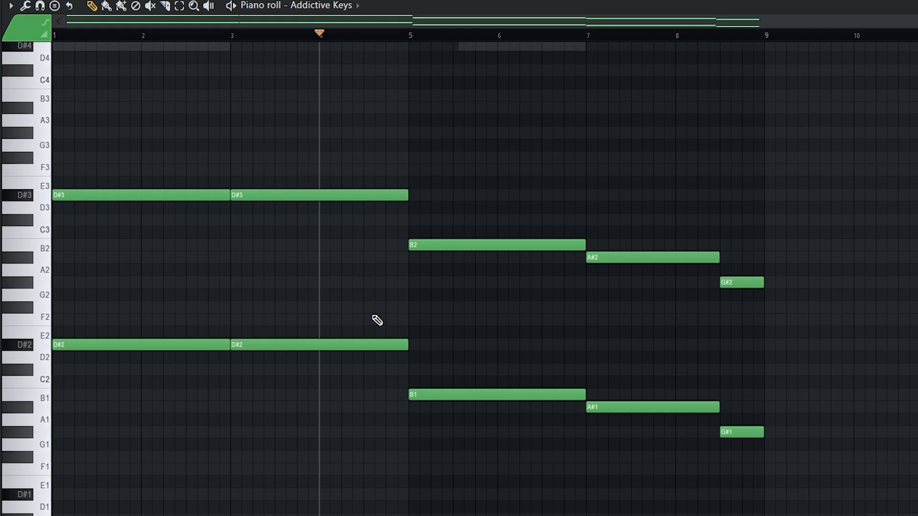
Step: Shorten the second D#2 and D#3 notes of the Addictive Keys bass so both end halfway through bar 4
{"action": "left_click_drag", "start_coordinate": [388, 128], "coordinate": [49, 486]}
{"action": "left_click_drag", "start_coordinate": [432, 176], "coordinate": [792, 476]}
{"action": "scroll", "coordinate": [410, 339], "scroll_direction": "up", "scroll_amount": 2}
{"action": "left_click_drag", "start_coordinate": [334, 127], "coordinate": [368, 388]}
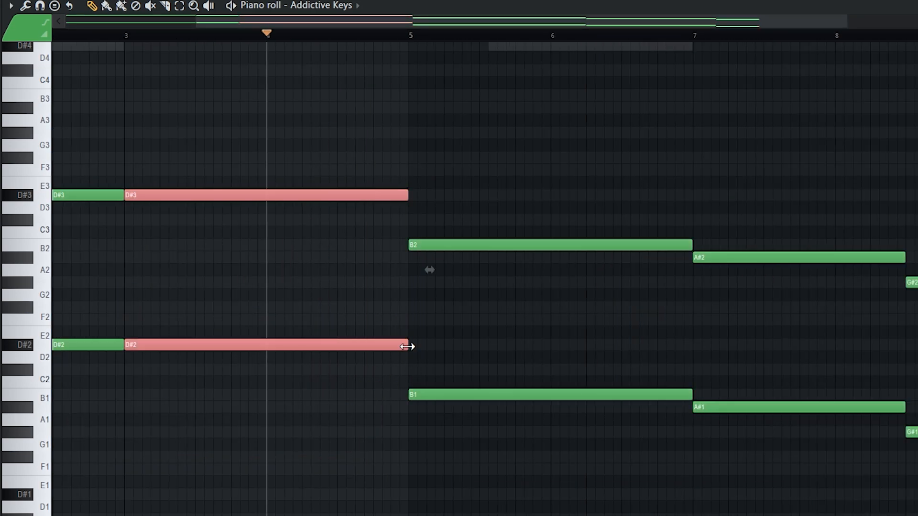
{"action": "left_click_drag", "start_coordinate": [409, 345], "coordinate": [343, 347]}
Step: Fill the second half of bar 4 in the Addictive Keys bass with C#2 and C#3 notes
{"action": "left_click", "coordinate": [339, 370]}
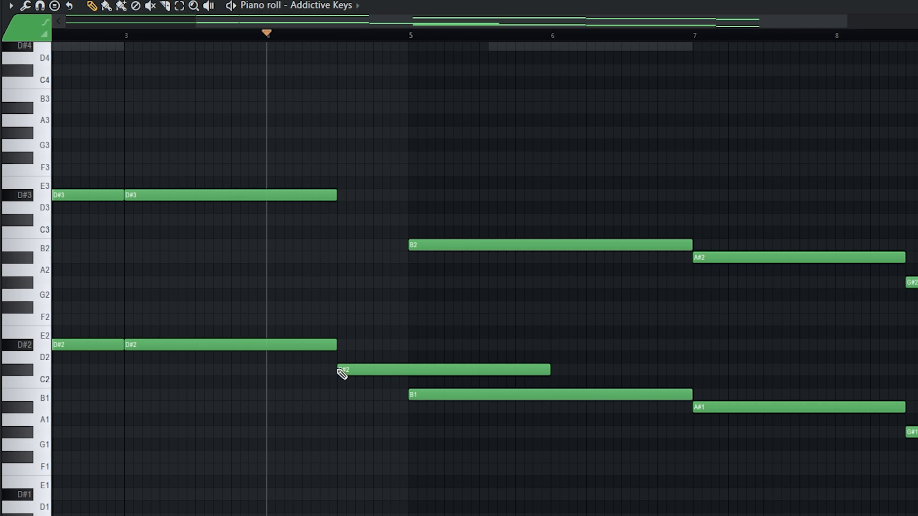
{"action": "left_click_drag", "start_coordinate": [548, 371], "coordinate": [407, 369]}
{"action": "left_click_drag", "start_coordinate": [319, 210], "coordinate": [317, 227]}
{"action": "scroll", "coordinate": [342, 258], "scroll_direction": "down", "scroll_amount": 4}
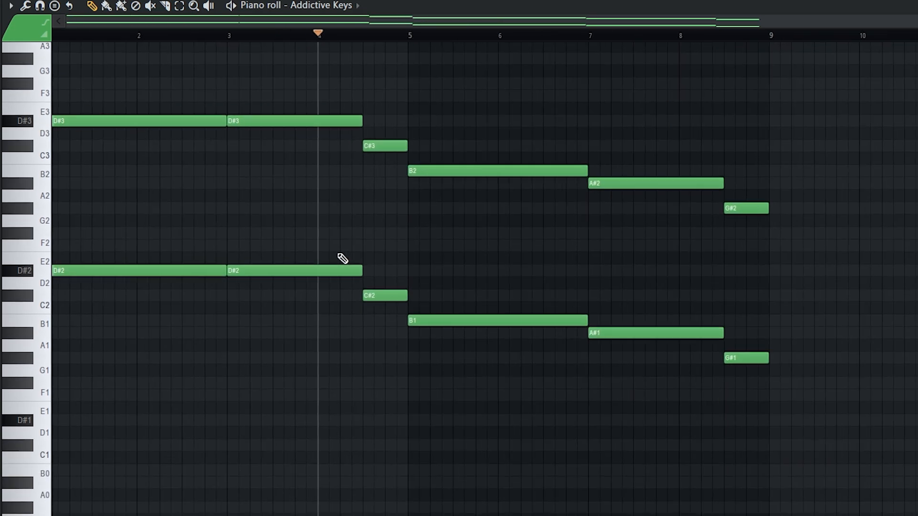
{"action": "key", "text": "space"}
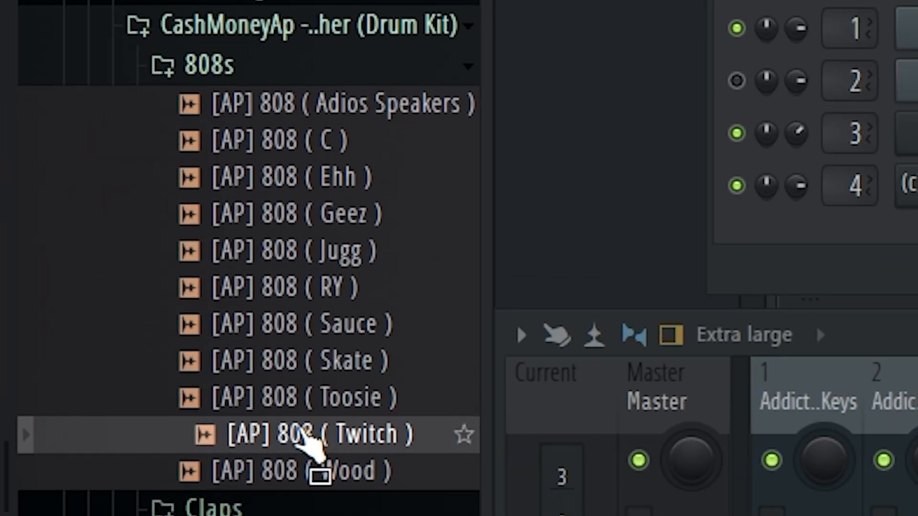
Step: Load the [AP] 808 ( Twitch ) sample as a channel with stretch time (none), Resample mode and Cut itself
{"action": "left_click_drag", "start_coordinate": [306, 438], "coordinate": [912, 214]}
{"action": "right_click", "coordinate": [371, 234]}
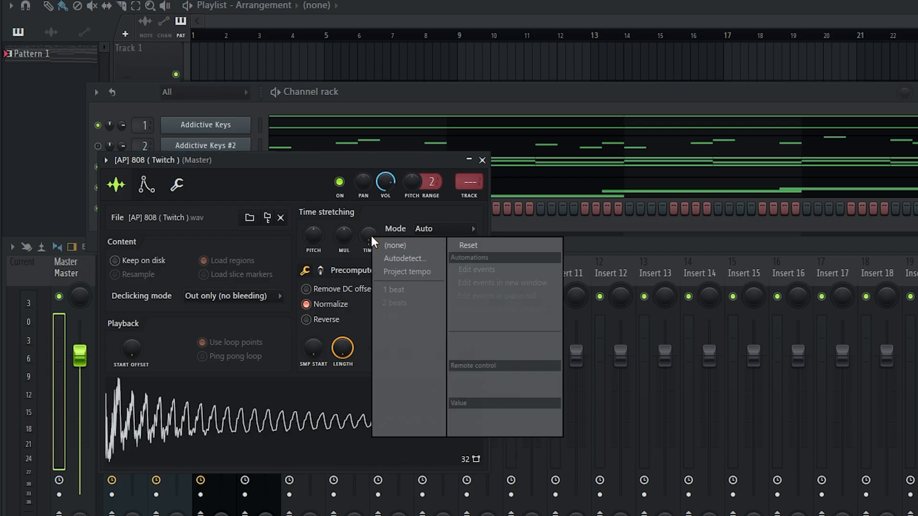
{"action": "left_click", "coordinate": [389, 247]}
{"action": "left_click", "coordinate": [435, 228]}
{"action": "left_click", "coordinate": [433, 253]}
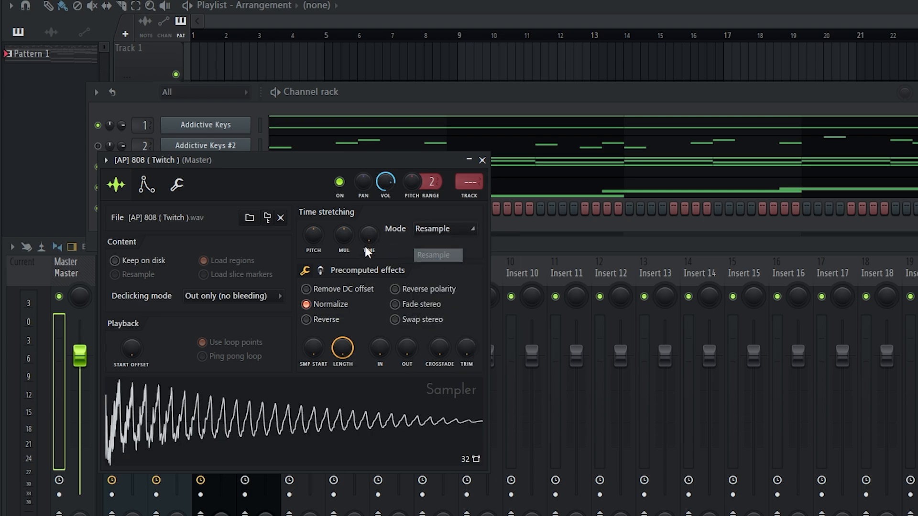
{"action": "key", "text": "Escape"}
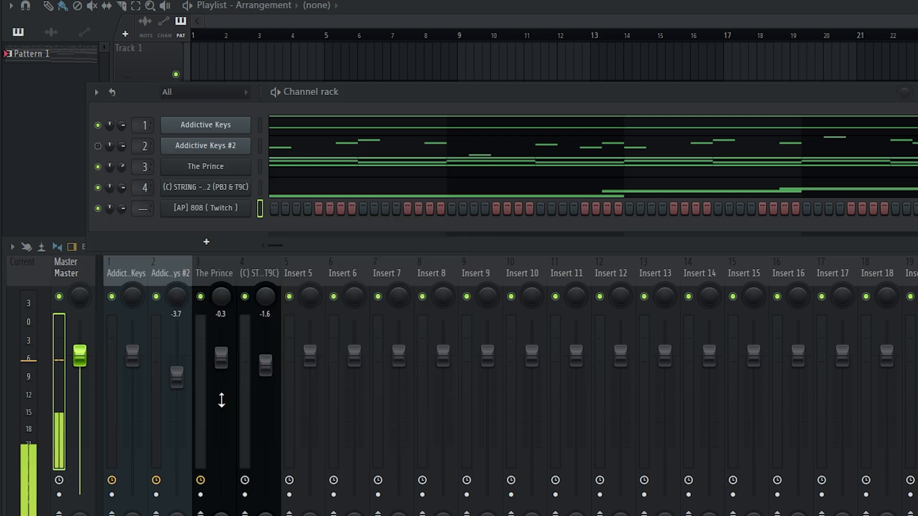
{"action": "right_click", "coordinate": [248, 209]}
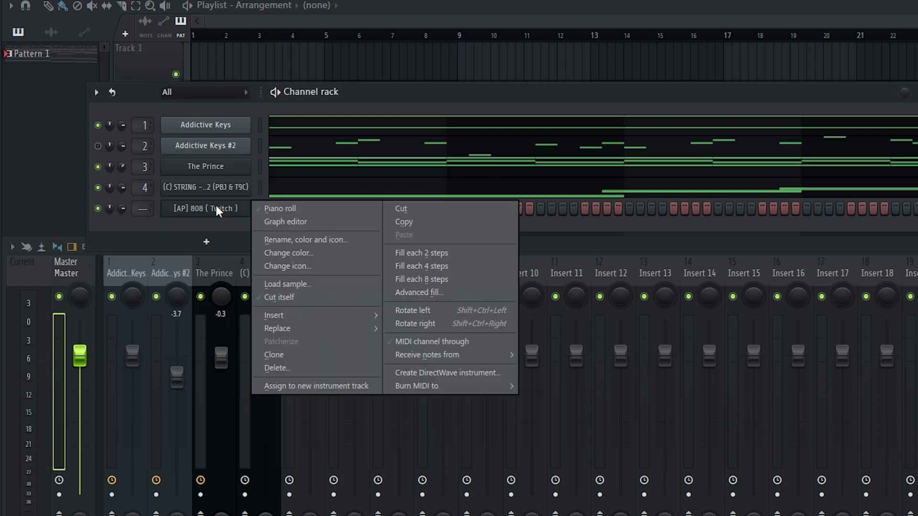
{"action": "left_click", "coordinate": [283, 297]}
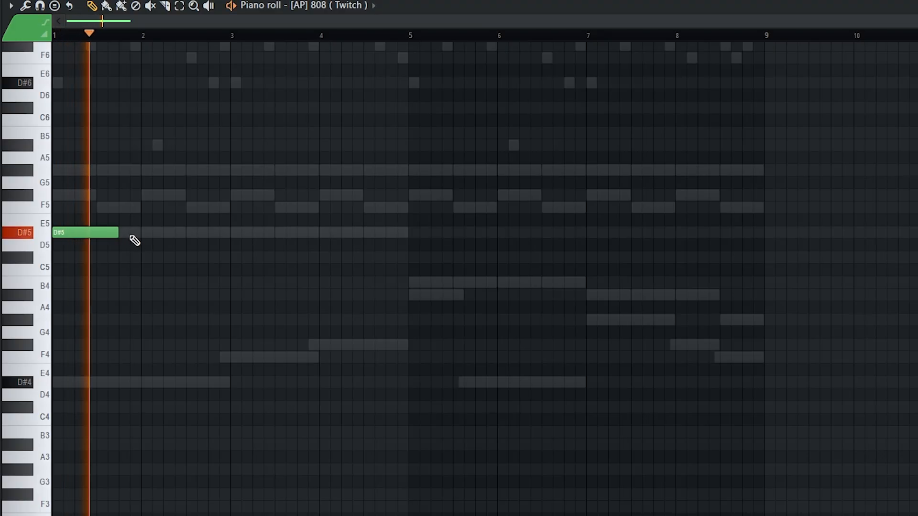
Step: Add short D#5 notes to the 808 just before and after the start of bar 2, plus three across bar 3
{"action": "left_click", "coordinate": [131, 235]}
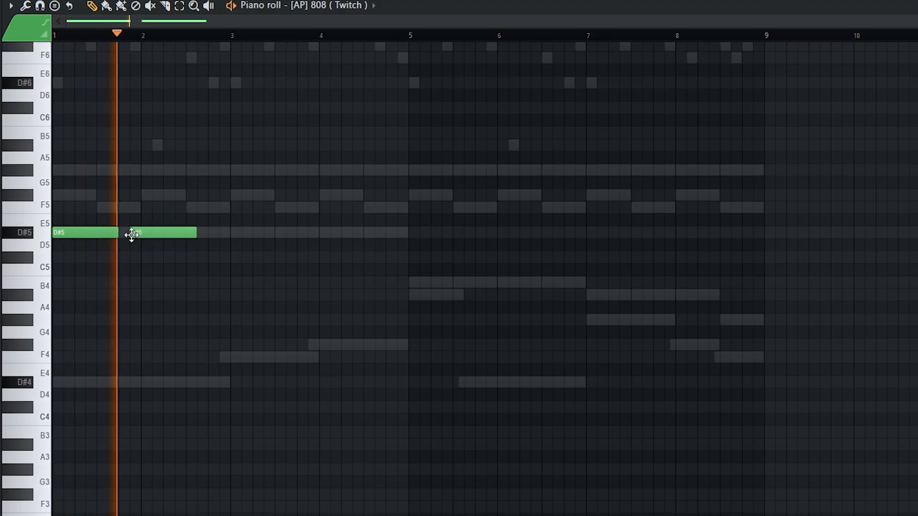
{"action": "left_click_drag", "start_coordinate": [195, 233], "coordinate": [149, 234]}
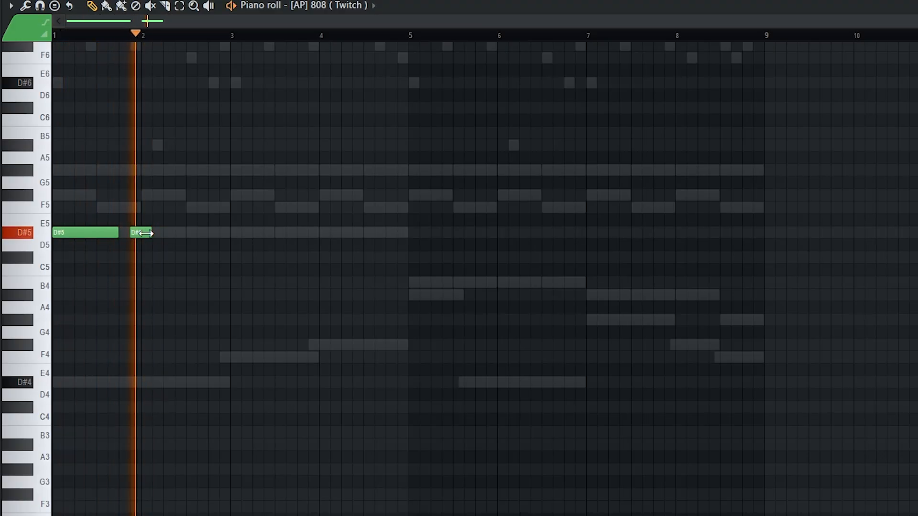
{"action": "left_click", "coordinate": [155, 236]}
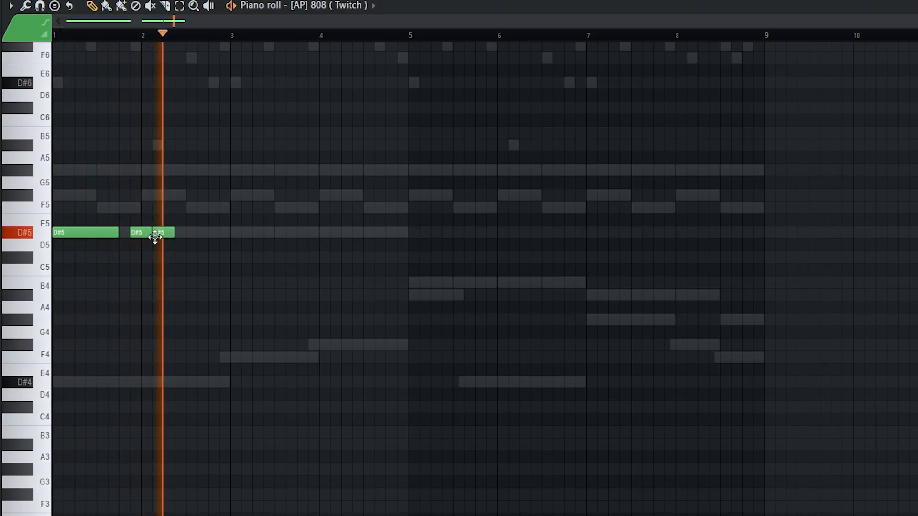
{"action": "left_click", "coordinate": [235, 233]}
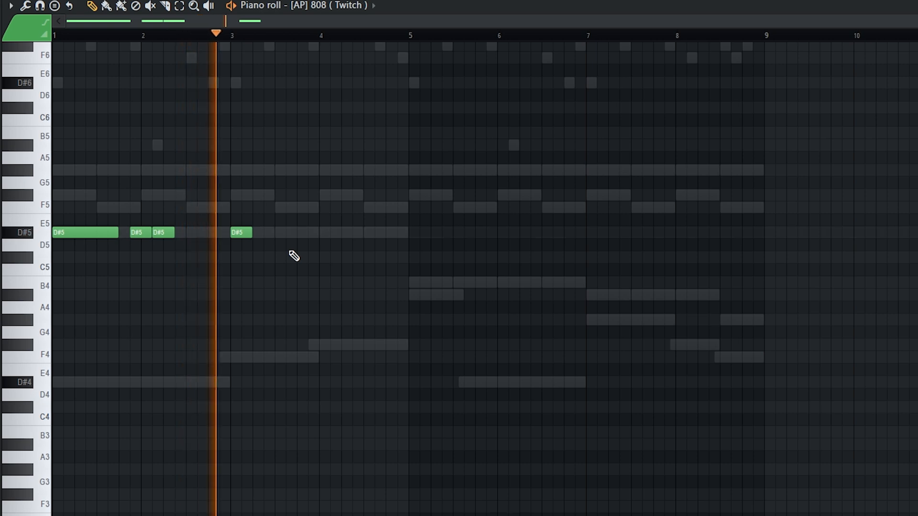
{"action": "left_click", "coordinate": [267, 234]}
{"action": "left_click", "coordinate": [295, 234]}
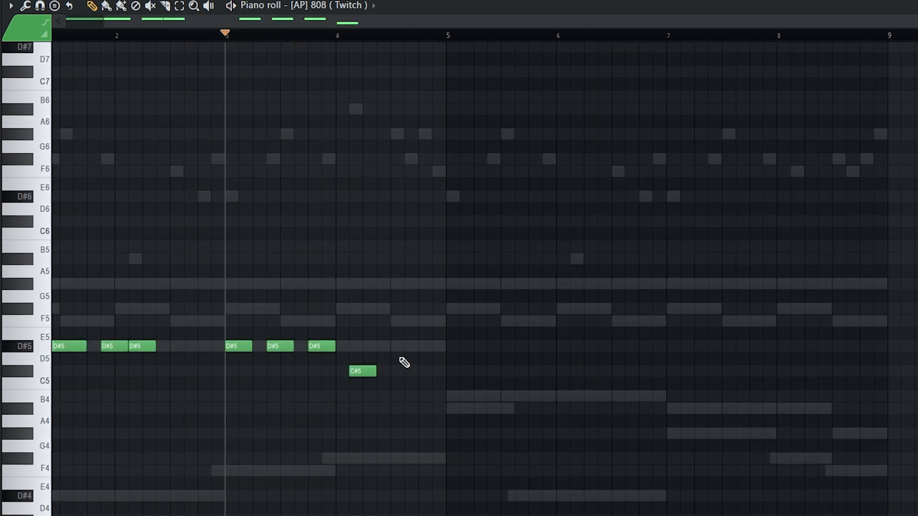
Step: Complete the 808 line with C#5 in bar 4, B4 in bars 5 and 6, A#4 from bar 7 and a final G#4, joined legato
{"action": "key", "text": "space"}
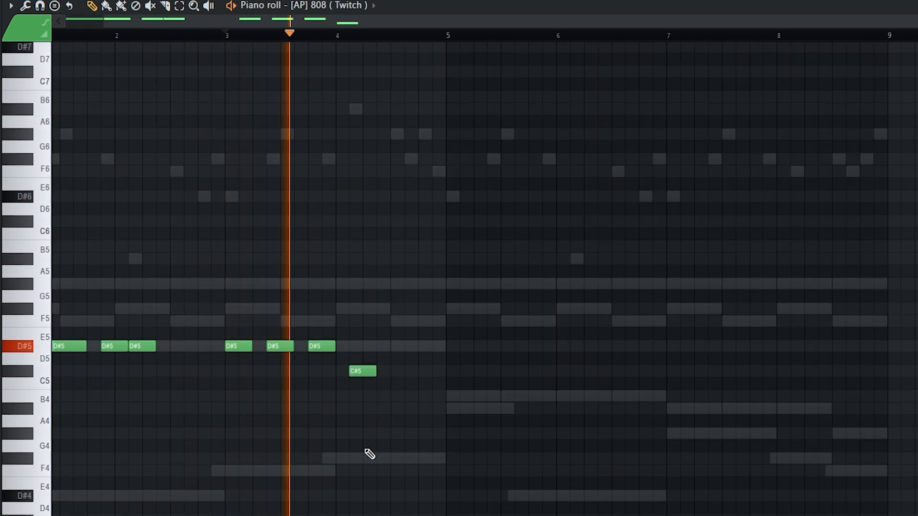
{"action": "left_click", "coordinate": [393, 372]}
{"action": "scroll", "coordinate": [409, 287], "scroll_direction": "down", "scroll_amount": 3}
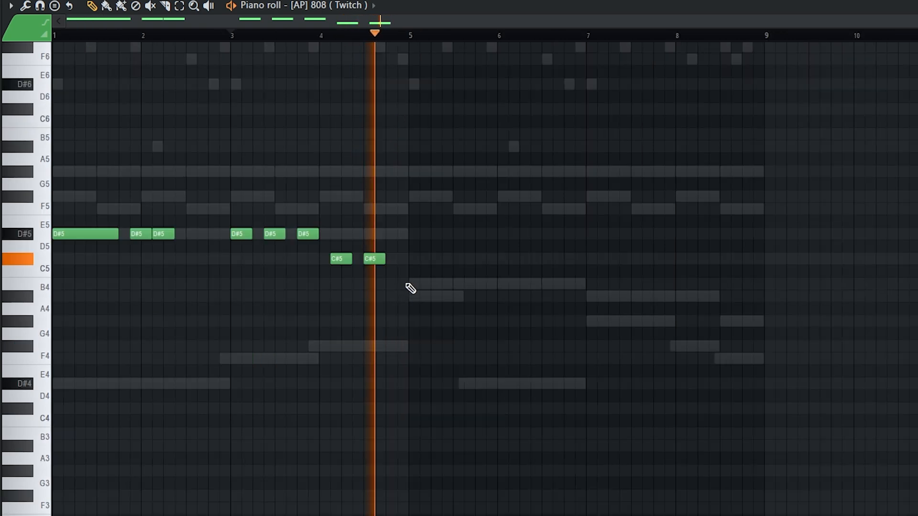
{"action": "left_click", "coordinate": [411, 283]}
{"action": "left_click", "coordinate": [512, 283]}
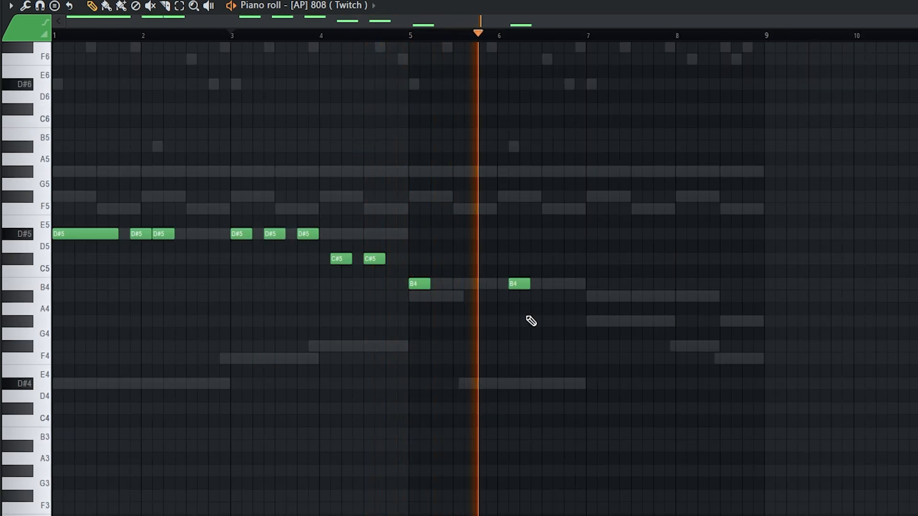
{"action": "left_click", "coordinate": [548, 285]}
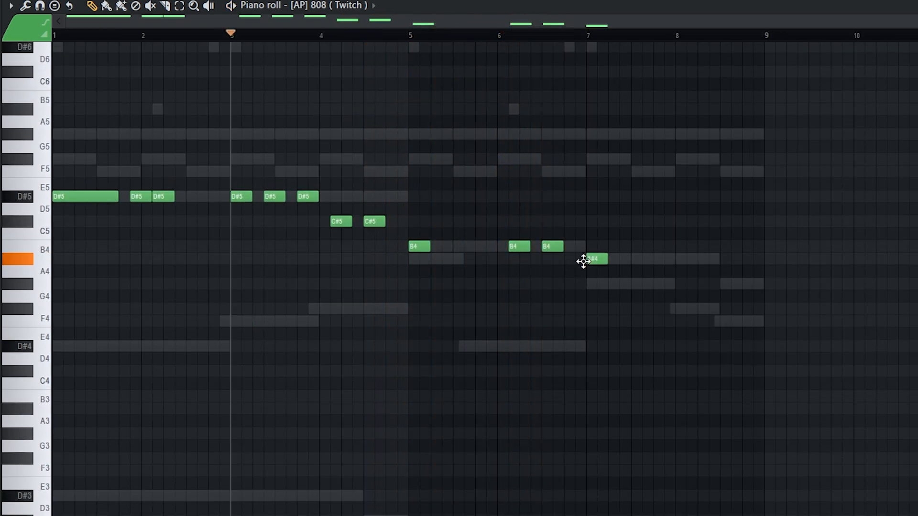
{"action": "key", "text": "ctrl+l"}
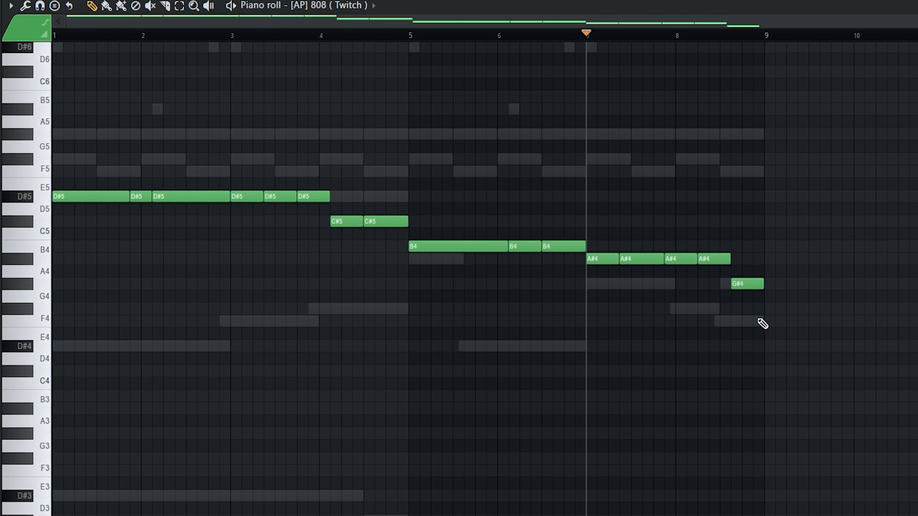
{"action": "key", "text": "space"}
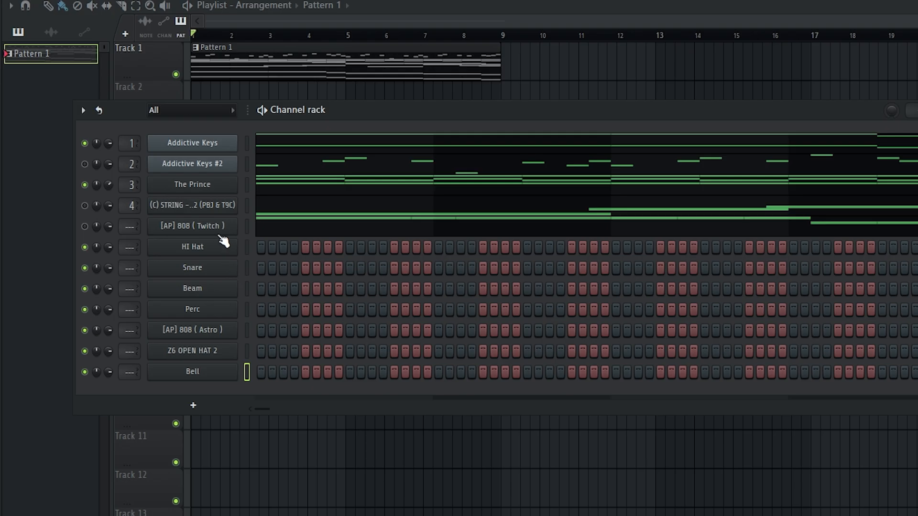
Step: Fill the HI Hat channel every 2 steps and adjust its sample's precomputed effects
{"action": "right_click", "coordinate": [222, 247]}
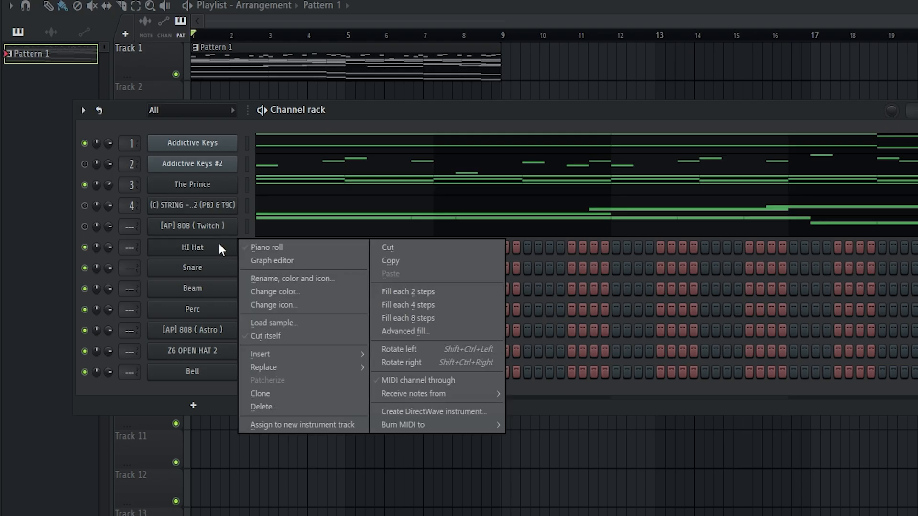
{"action": "left_click", "coordinate": [415, 292]}
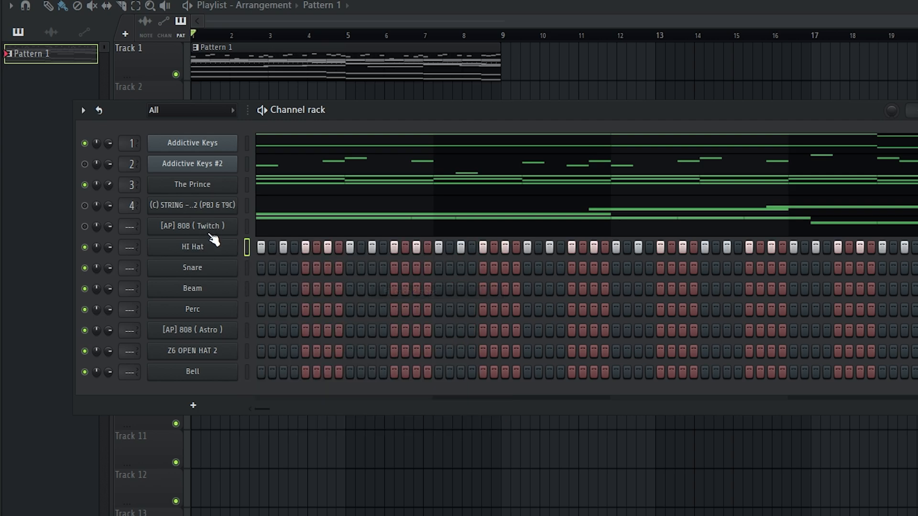
{"action": "left_click", "coordinate": [202, 250]}
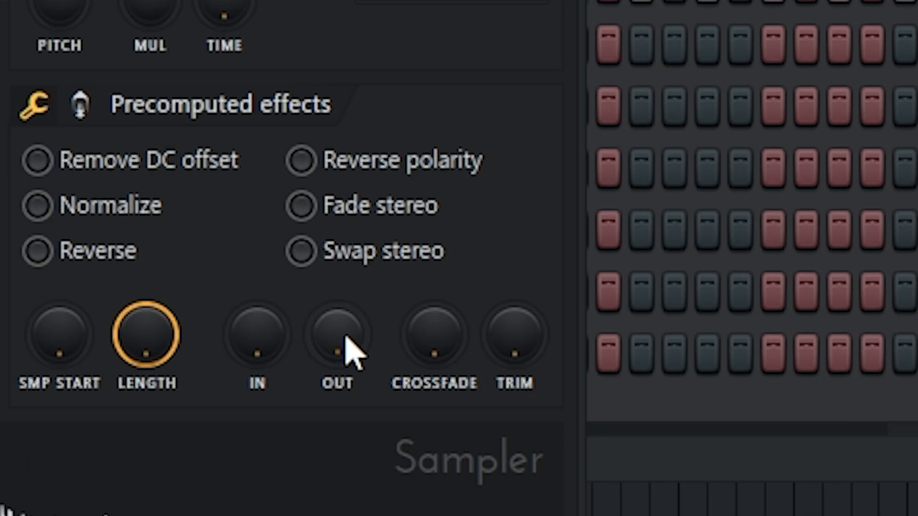
{"action": "left_click_drag", "start_coordinate": [426, 363], "coordinate": [427, 352]}
{"action": "left_click_drag", "start_coordinate": [638, 317], "coordinate": [638, 323]}
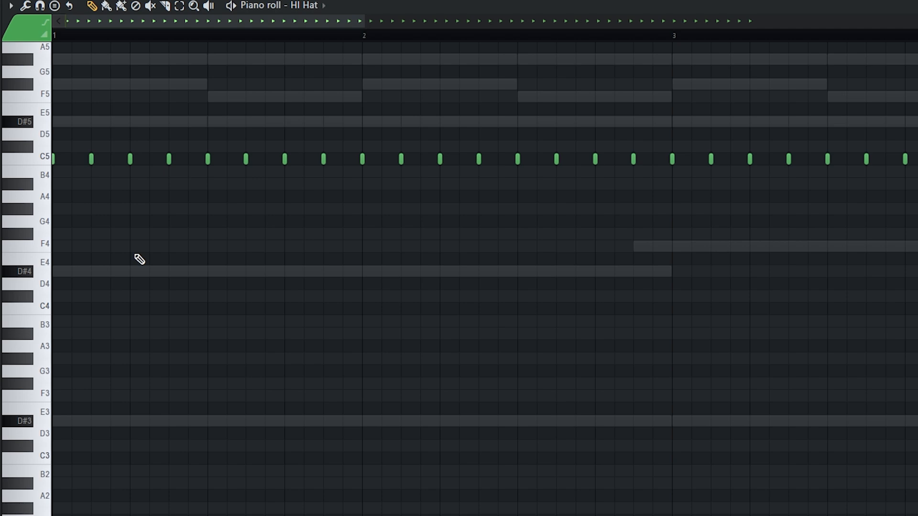
Step: Join the HI Hat's C5 notes legato and set the piano roll snap to 1/2 step
{"action": "key", "text": "ctrl+l"}
{"action": "scroll", "coordinate": [139, 259], "scroll_direction": "down", "scroll_amount": 3}
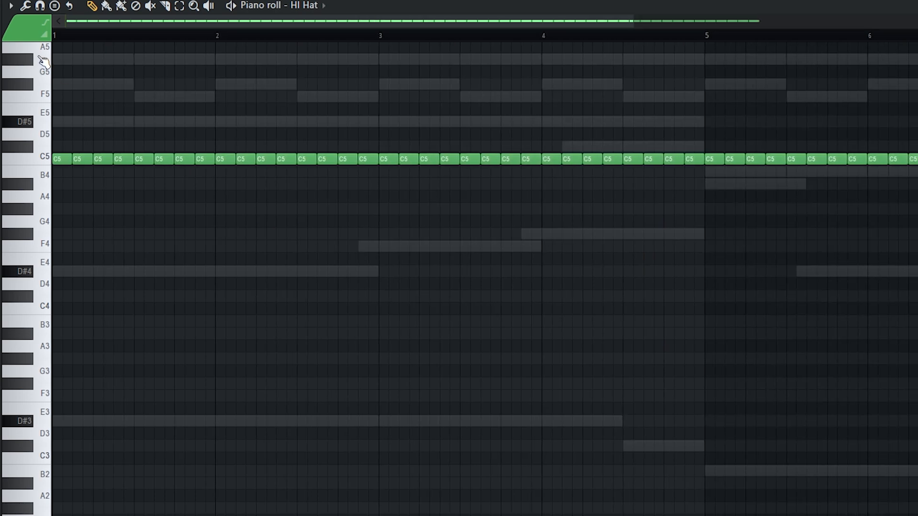
{"action": "left_click", "coordinate": [41, 7]}
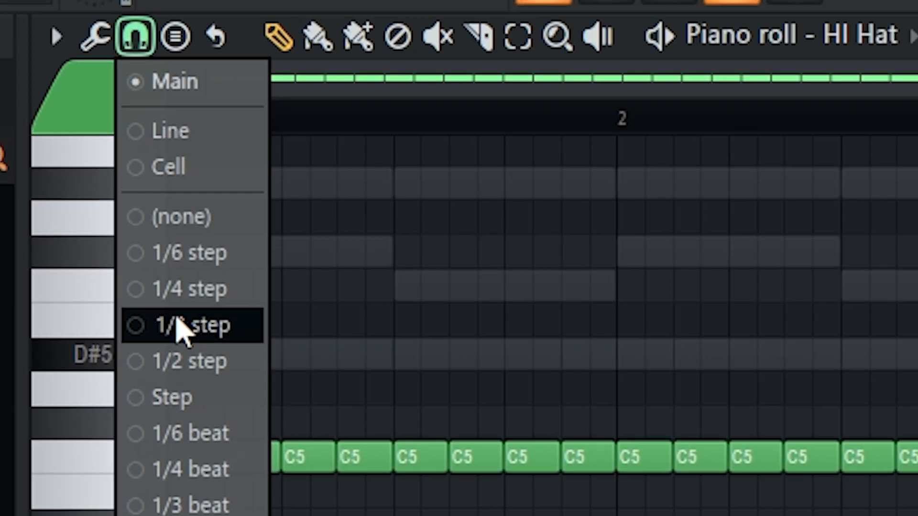
{"action": "left_click", "coordinate": [54, 113]}
{"action": "scroll", "coordinate": [119, 206], "scroll_direction": "up", "scroll_amount": 2}
Step: Replace the third hi-hat note in bar 1 with a roll of four 1/2-step C5 notes and play it back
{"action": "right_click", "coordinate": [116, 160]}
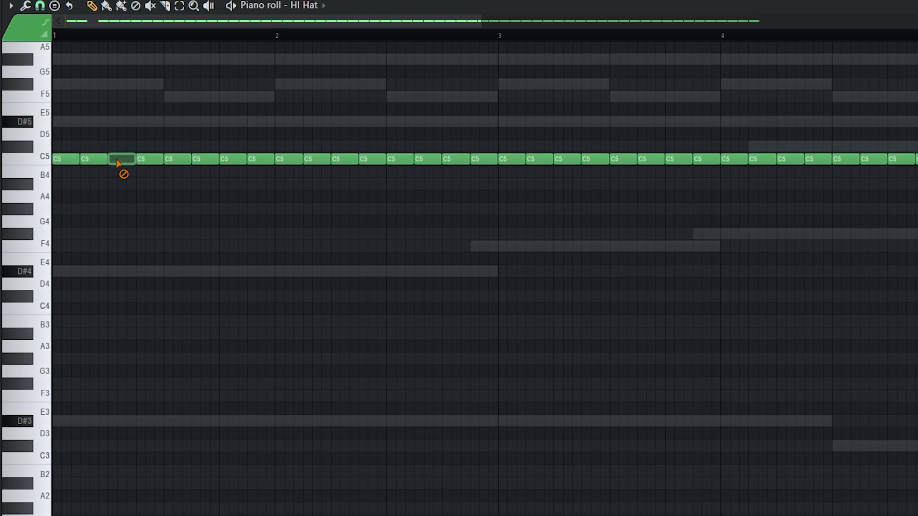
{"action": "scroll", "coordinate": [93, 208], "scroll_direction": "up", "scroll_amount": 5}
{"action": "left_click", "coordinate": [215, 159]}
{"action": "left_click", "coordinate": [258, 159]}
{"action": "left_click", "coordinate": [305, 160]}
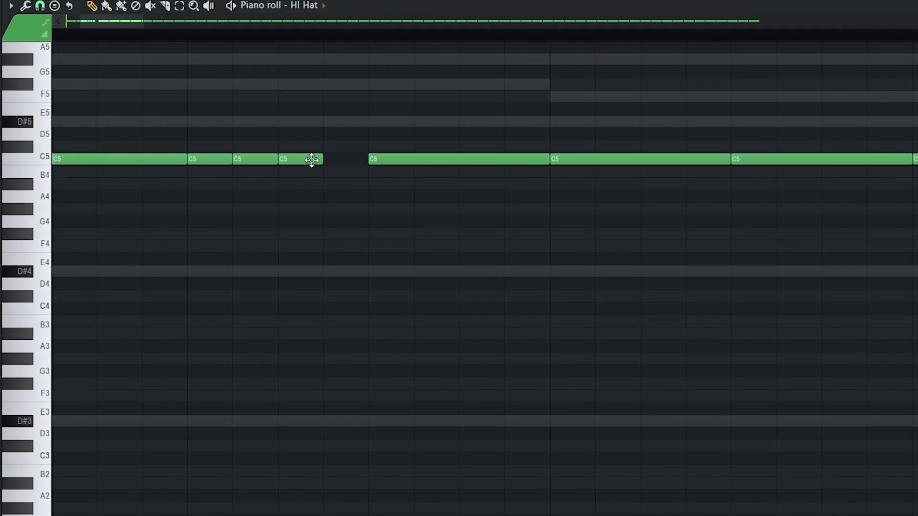
{"action": "key", "text": "space"}
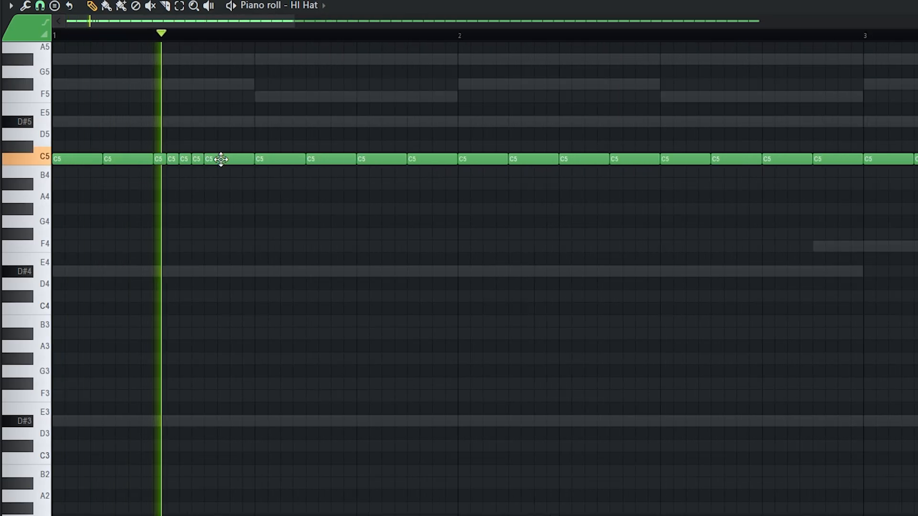
Step: Vary the hi-hat with rolls and B4, C#5 and G#4 notes across bars 2 to 4, and duplicate the four bars into bars 5 to 8
{"action": "scroll", "coordinate": [243, 209], "scroll_direction": "down", "scroll_amount": 4}
{"action": "left_click_drag", "start_coordinate": [334, 186], "coordinate": [315, 199]}
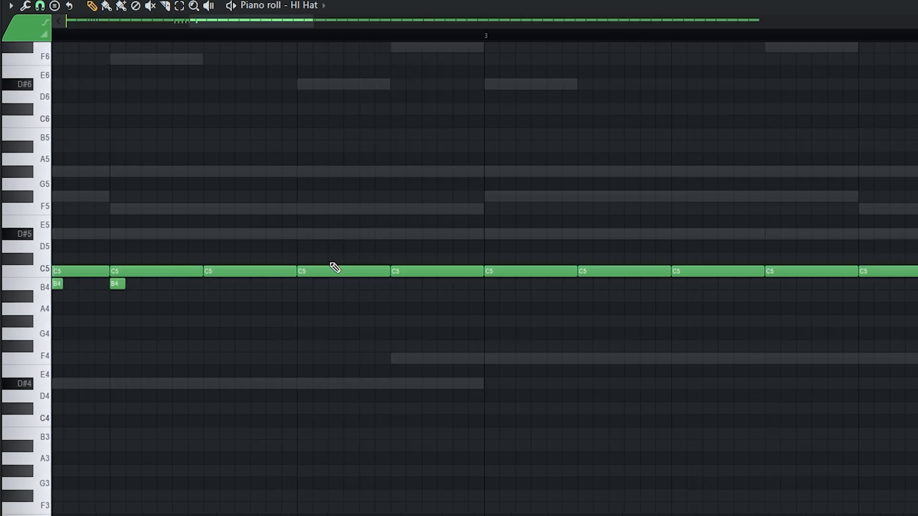
{"action": "right_click", "coordinate": [332, 270]}
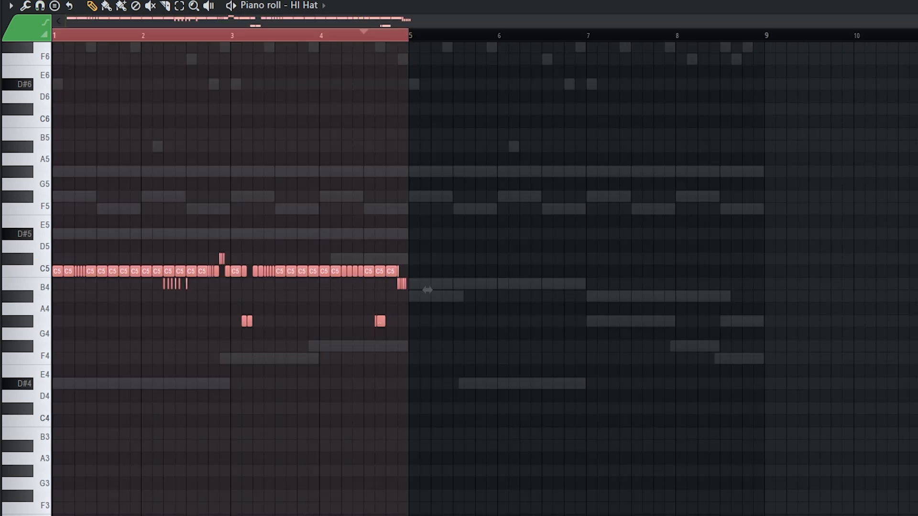
{"action": "key", "text": "ctrl+b"}
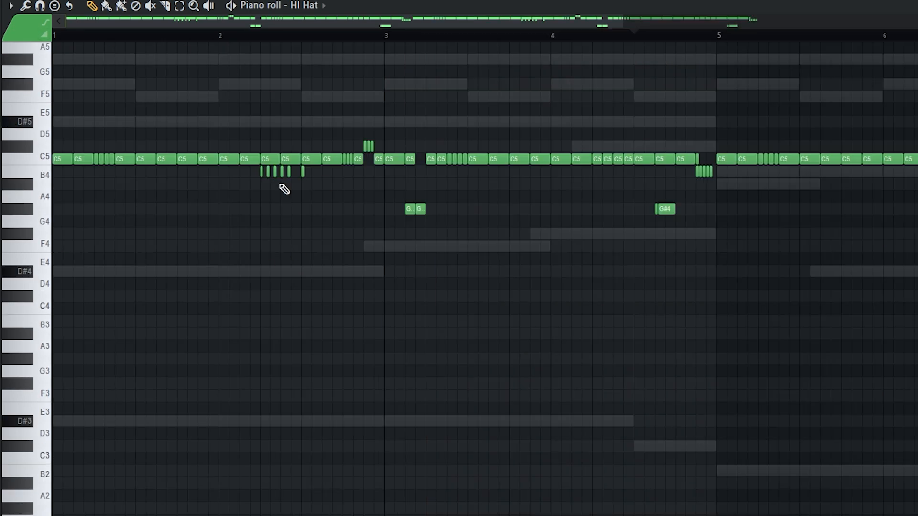
Step: Add low C4 hi-hat accents across bars 1 to 4 with A3 accents in bars 1 and 3, switching snap to Main
{"action": "left_click", "coordinate": [53, 285]}
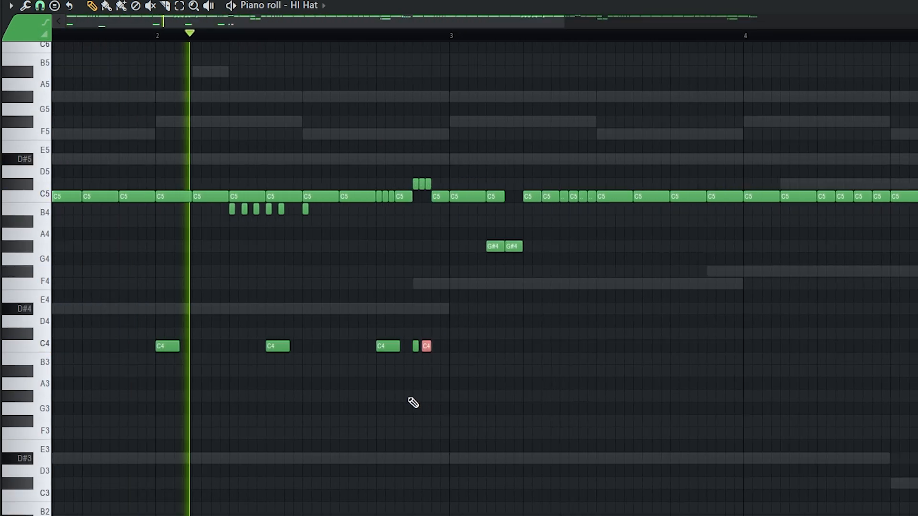
{"action": "scroll", "coordinate": [248, 297], "scroll_direction": "down", "scroll_amount": 2}
{"action": "left_click", "coordinate": [40, 6]}
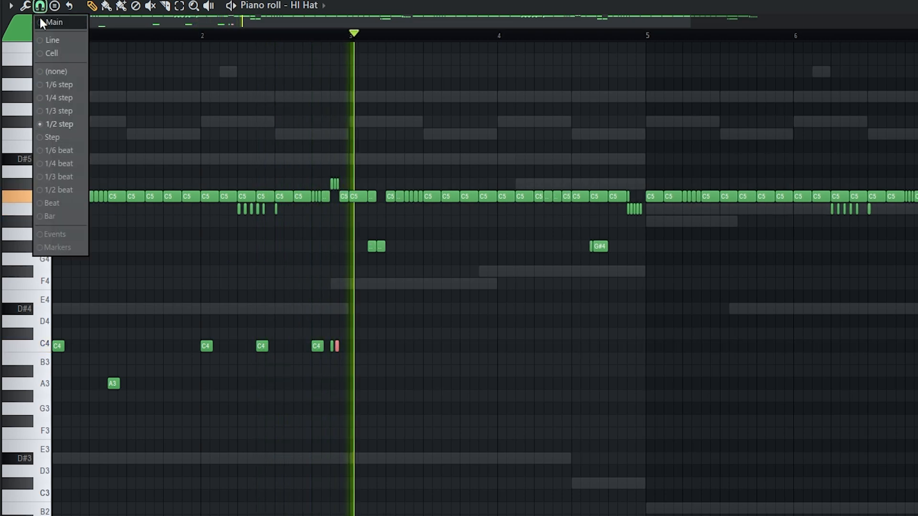
{"action": "left_click", "coordinate": [58, 26]}
{"action": "key", "text": "space"}
{"action": "key", "text": "space"}
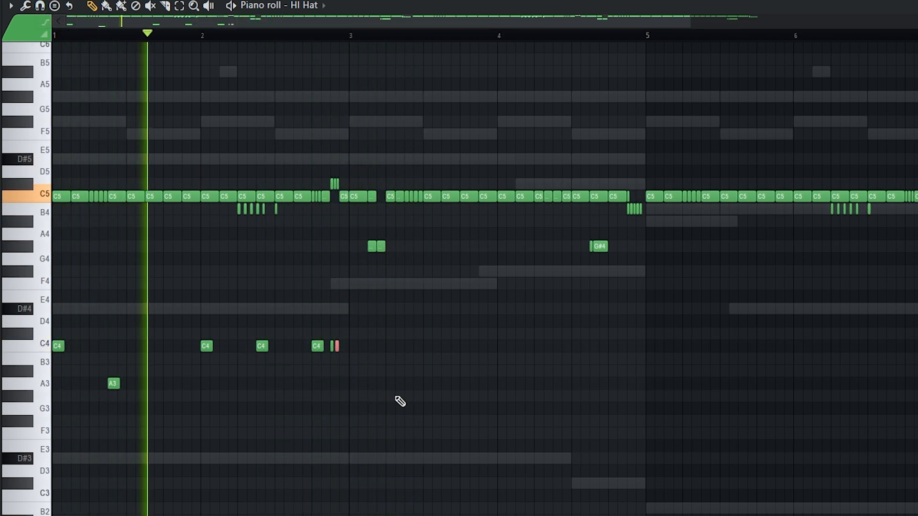
{"action": "scroll", "coordinate": [373, 384], "scroll_direction": "down", "scroll_amount": 2}
{"action": "key", "text": "space"}
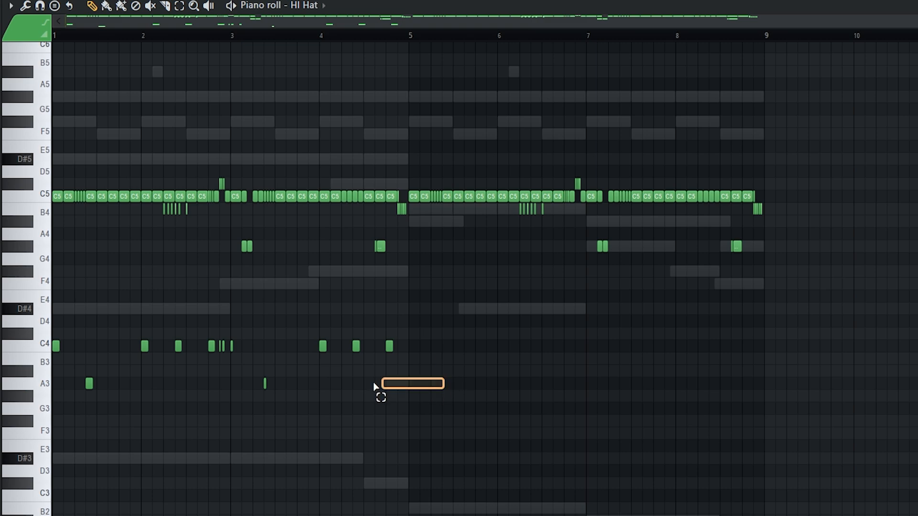
Step: Copy the low C4 and A3 hi-hat accents from bars 1 to 4 into bars 5 to 8
{"action": "left_click_drag", "start_coordinate": [375, 386], "coordinate": [52, 316]}
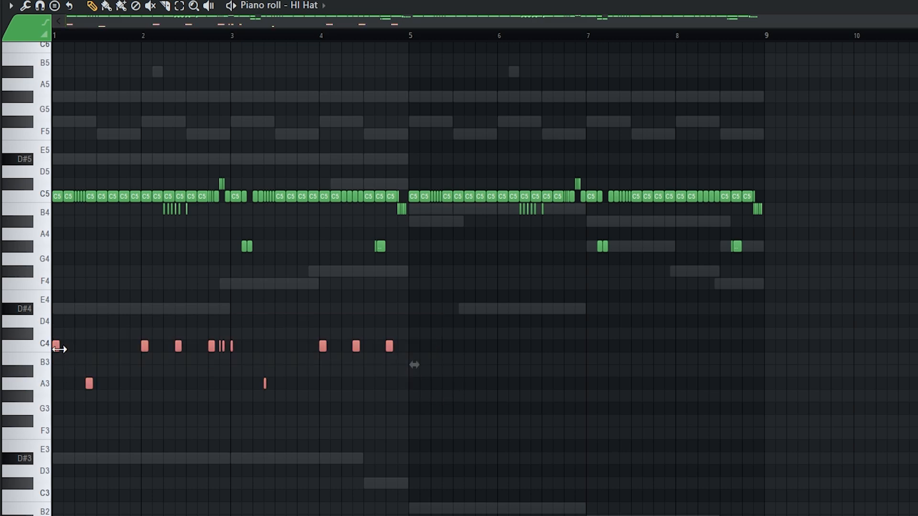
{"action": "left_click_drag", "start_coordinate": [58, 349], "coordinate": [412, 346]}
{"action": "key", "text": "space"}
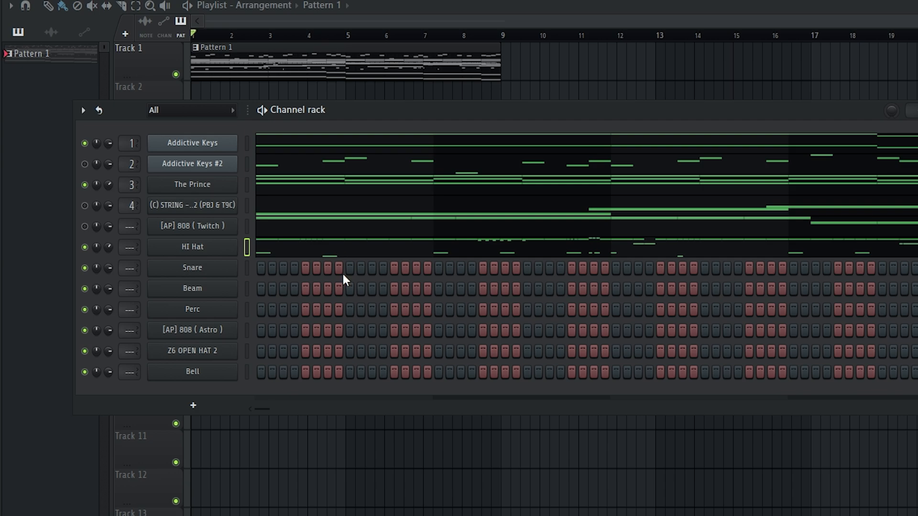
Step: Place Snare hits on steps 9, 25, 41 and 57, one in the middle of each of the first four bars
{"action": "left_click", "coordinate": [350, 268]}
{"action": "key", "text": "space"}
{"action": "left_click", "coordinate": [527, 268]}
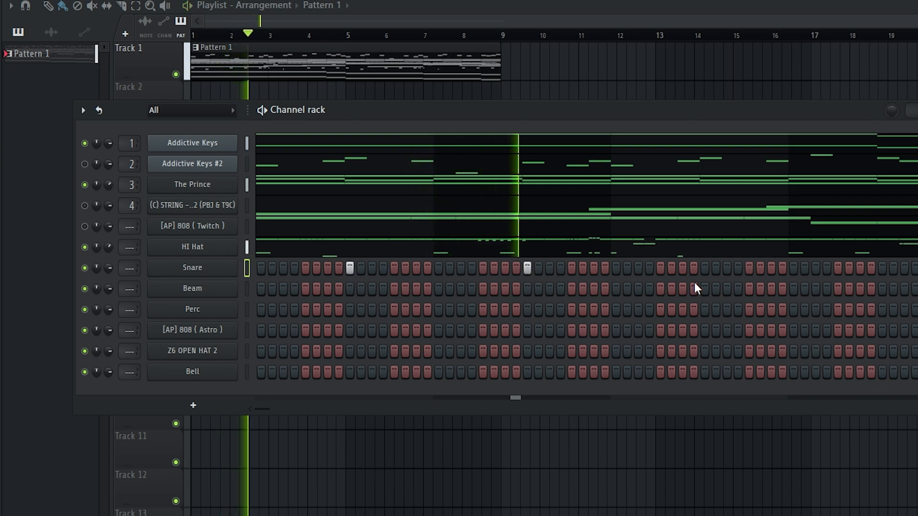
{"action": "left_click", "coordinate": [704, 268]}
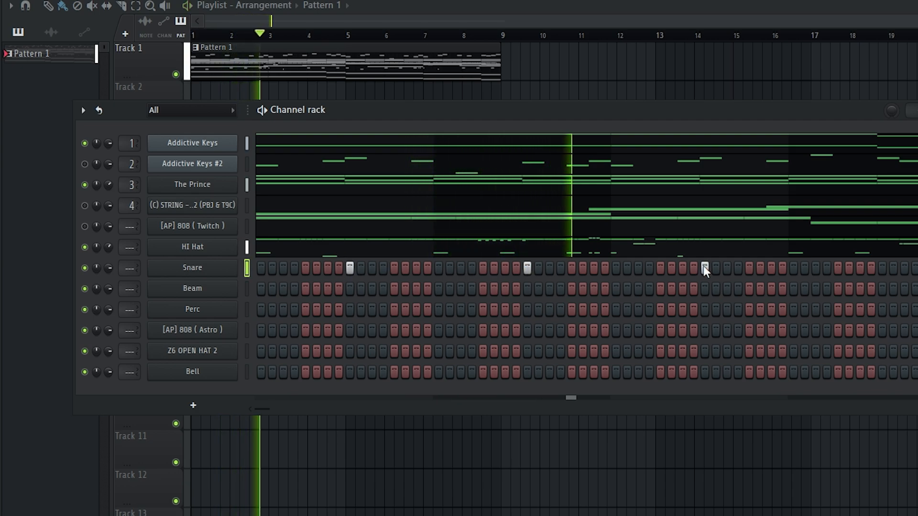
{"action": "left_click", "coordinate": [882, 268]}
Step: Open the Snare's piano roll and duplicate its four-bar pattern into bars 5 to 8
{"action": "right_click", "coordinate": [209, 271]}
{"action": "left_click", "coordinate": [276, 270]}
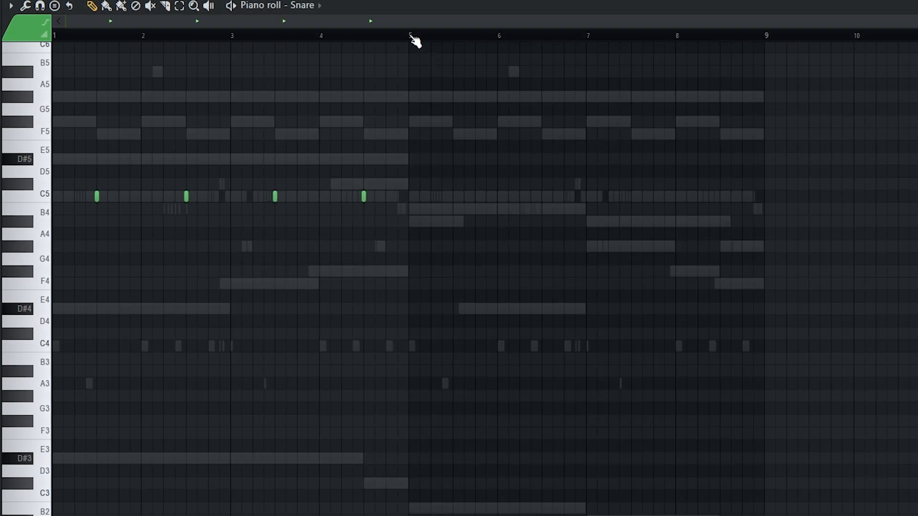
{"action": "key", "text": "ctrl+a"}
{"action": "key", "text": "ctrl+b"}
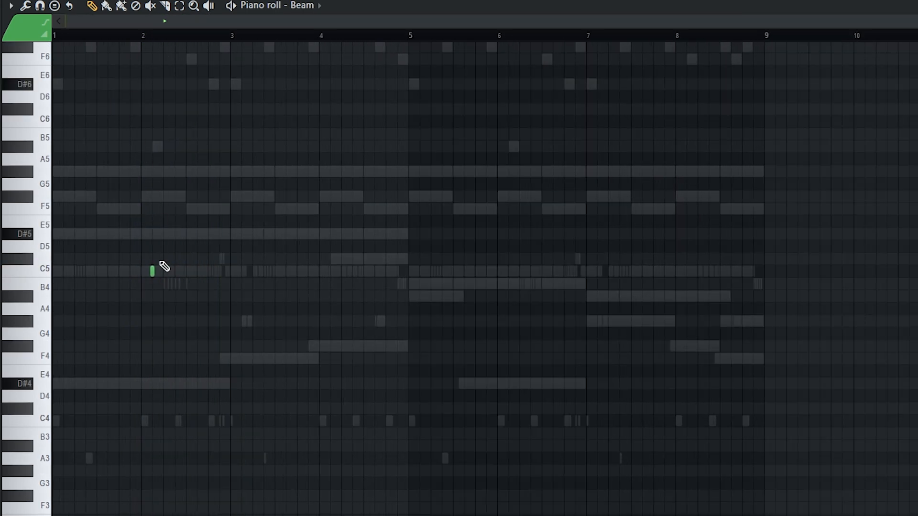
Step: Duplicate the Beam hit near the start of bar 2 so that it repeats in bars 5 to 8
{"action": "left_click_drag", "start_coordinate": [209, 362], "coordinate": [139, 275]}
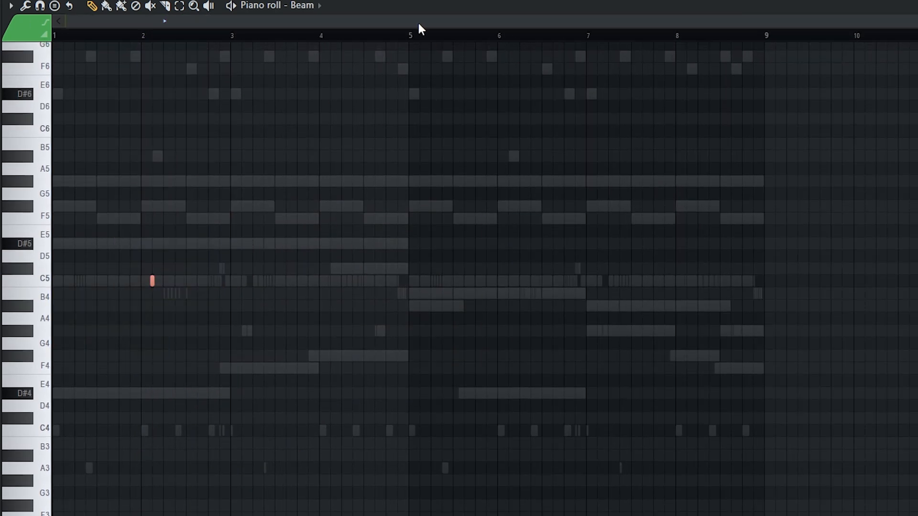
{"action": "key", "text": "ctrl+a"}
{"action": "key", "text": "ctrl+b"}
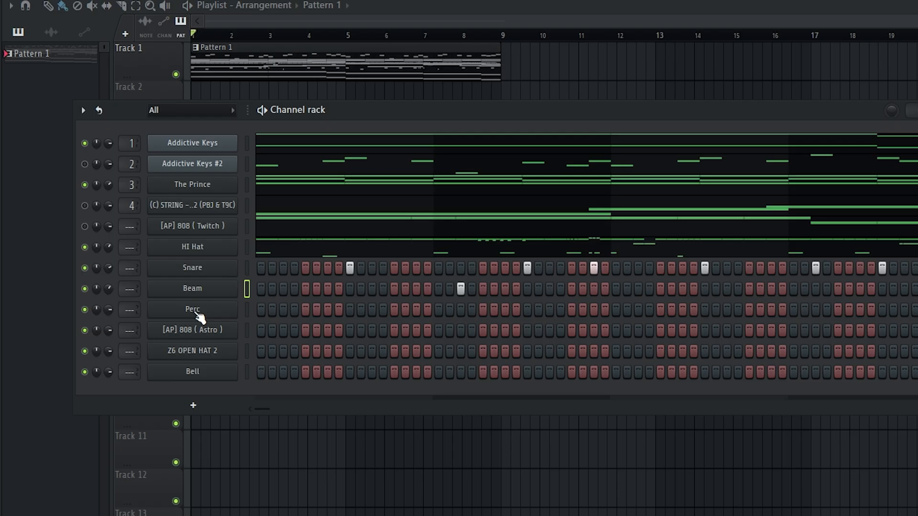
Step: Open the Perc channel's piano roll and place two C5 hits on steps 13 and 15 of bar 4
{"action": "left_click", "coordinate": [225, 330]}
{"action": "key", "text": "Escape"}
{"action": "right_click", "coordinate": [215, 306]}
{"action": "left_click", "coordinate": [264, 308]}
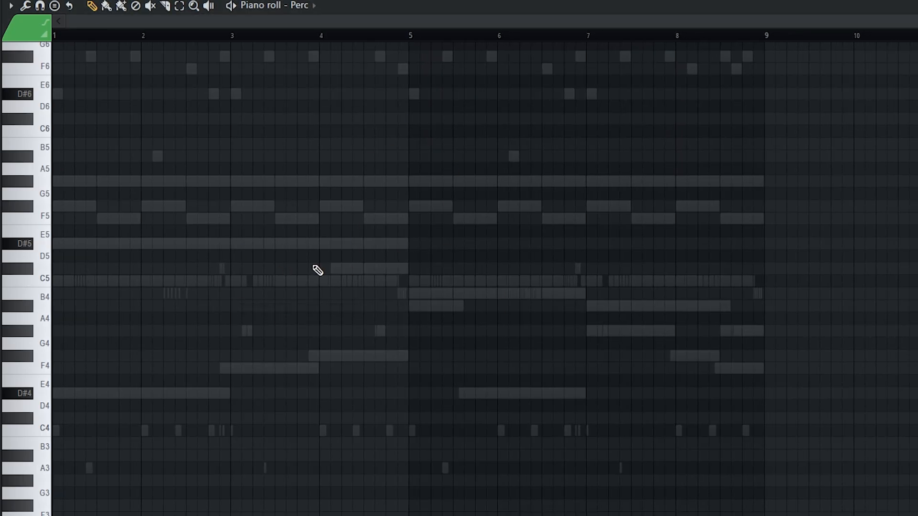
{"action": "scroll", "coordinate": [364, 240], "scroll_direction": "up", "scroll_amount": 4}
{"action": "left_click_drag", "start_coordinate": [368, 261], "coordinate": [531, 281]}
{"action": "left_click", "coordinate": [567, 282]}
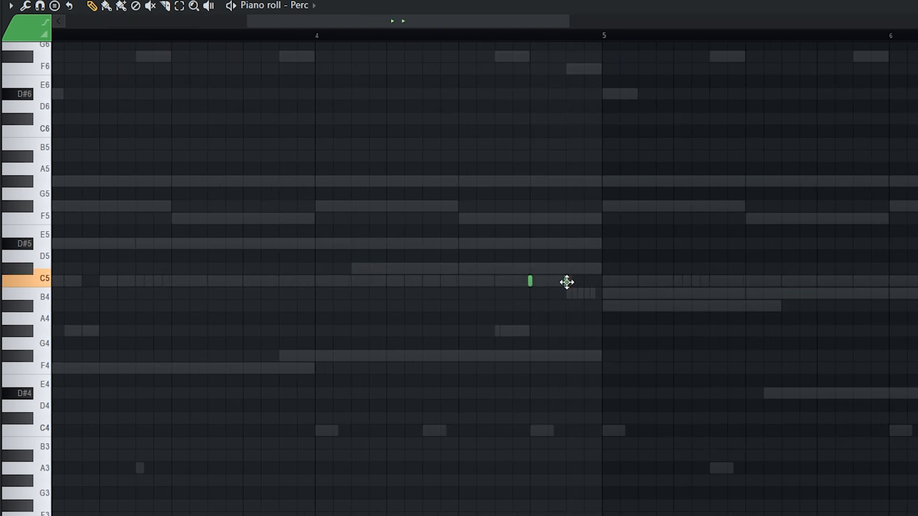
{"action": "key", "text": "space"}
Step: Select both Perc hits and duplicate the four-bar pattern into bars 5 to 8
{"action": "scroll", "coordinate": [538, 359], "scroll_direction": "down", "scroll_amount": 4}
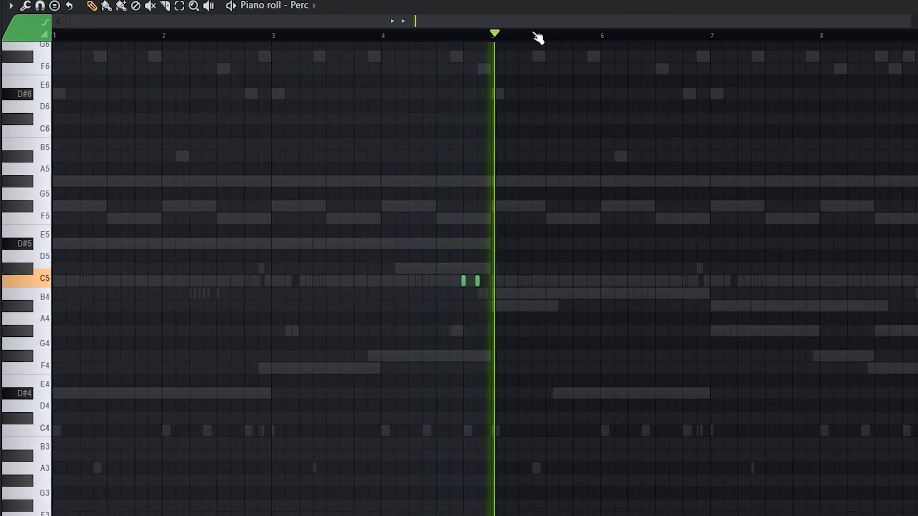
{"action": "key", "text": "space"}
{"action": "key", "text": "ctrl+a"}
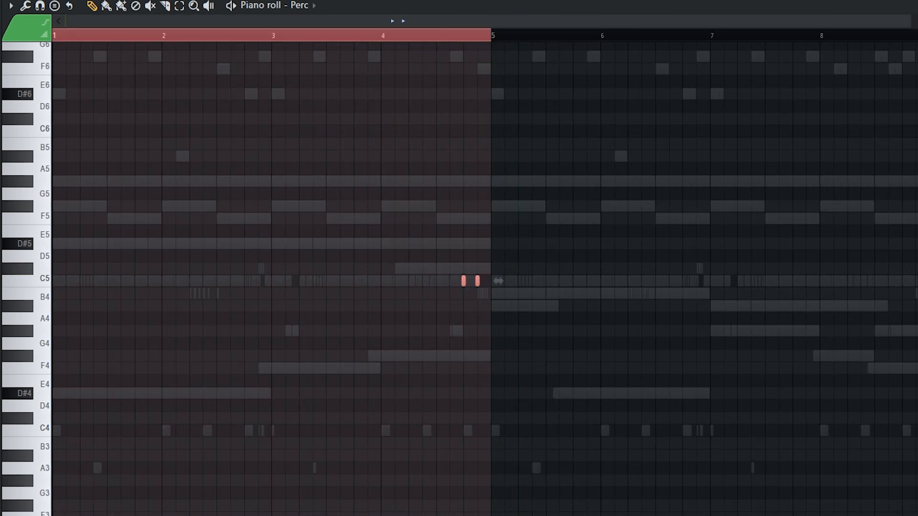
{"action": "key", "text": "ctrl+b"}
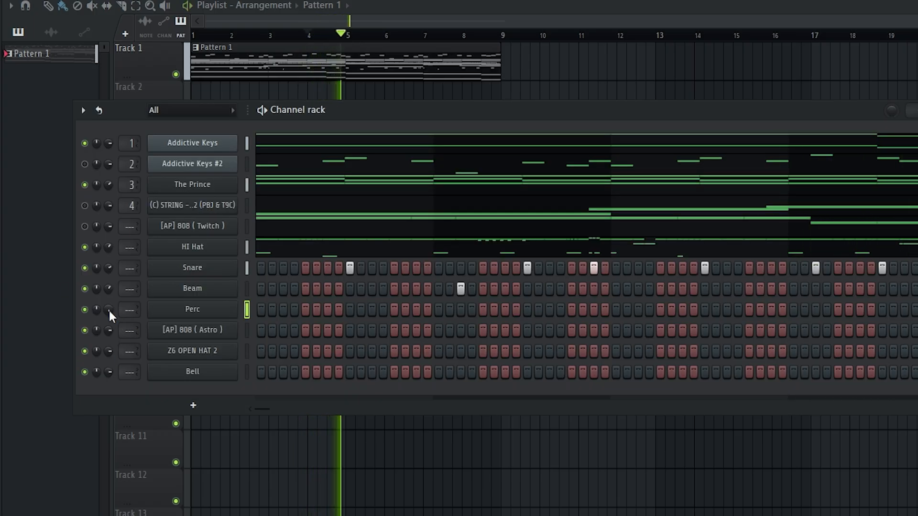
Step: Open the Bell channel's piano roll and try a C#5 note at the start of bar 1 against the beat
{"action": "left_click", "coordinate": [180, 314]}
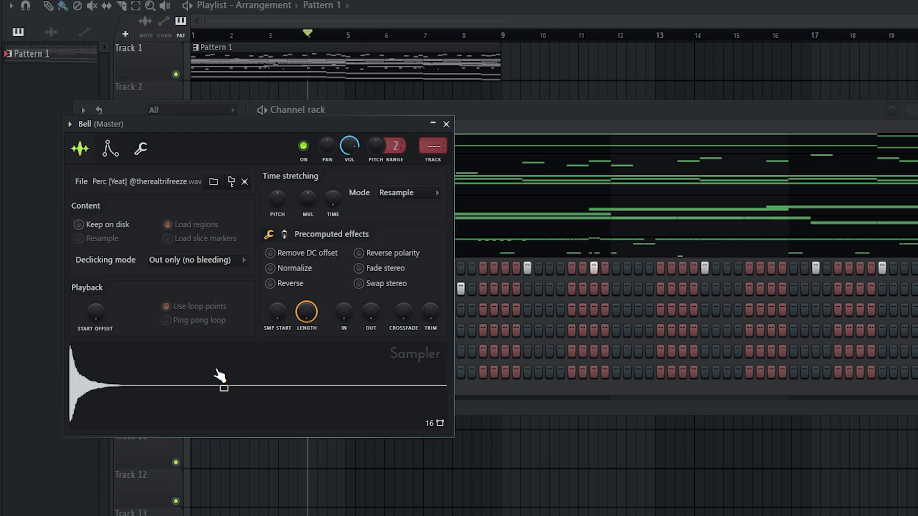
{"action": "key", "text": "Escape"}
{"action": "right_click", "coordinate": [217, 370]}
{"action": "left_click", "coordinate": [262, 374]}
{"action": "scroll", "coordinate": [16, 313], "scroll_direction": "down", "scroll_amount": 2}
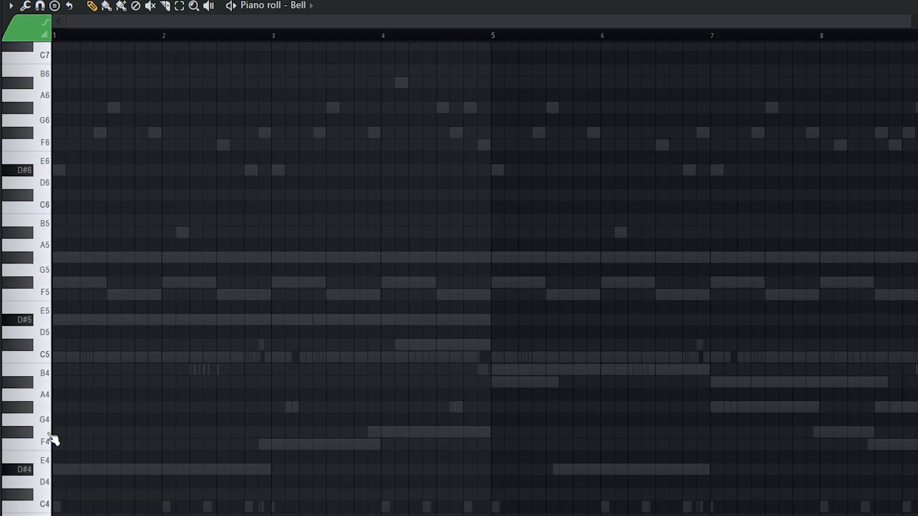
{"action": "left_click", "coordinate": [32, 344]}
{"action": "key", "text": "space"}
{"action": "key", "text": "space"}
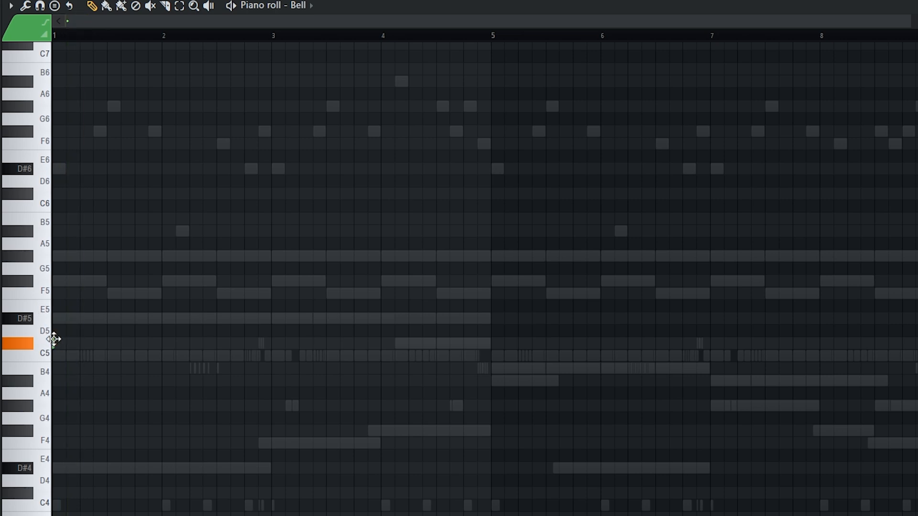
Step: Replace the Bell's trial notes at the start of bar 1 with a single G#5 and lower it one octave to G#4
{"action": "left_click_drag", "start_coordinate": [46, 280], "coordinate": [49, 293]}
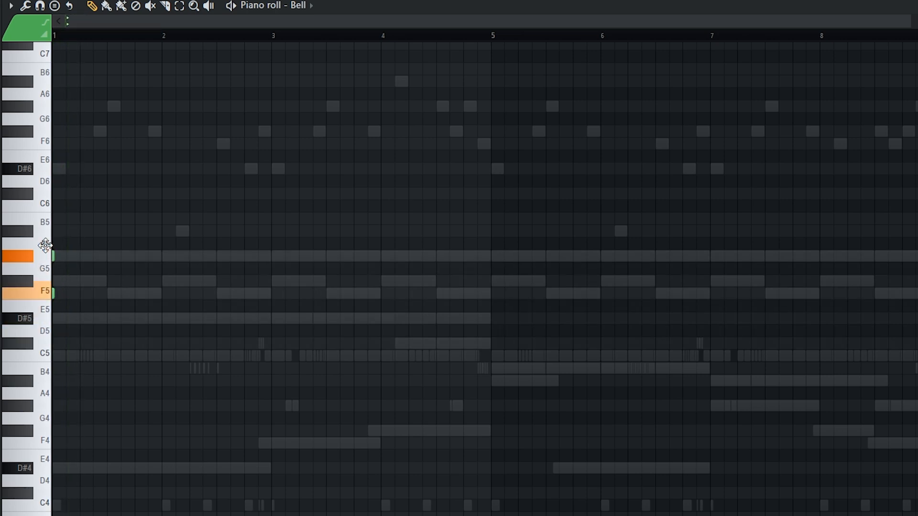
{"action": "right_click", "coordinate": [51, 293]}
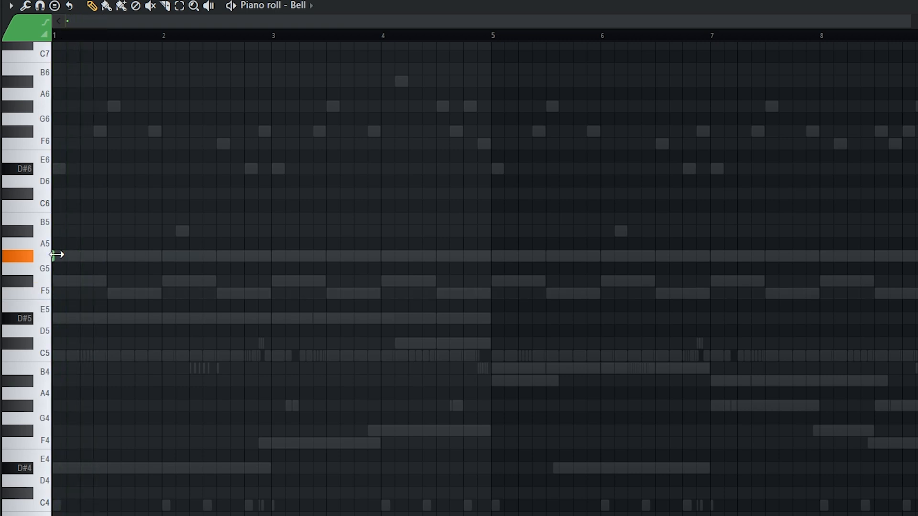
{"action": "key", "text": "space"}
{"action": "key", "text": "space"}
{"action": "key", "text": "ctrl+Down"}
{"action": "key", "text": "space"}
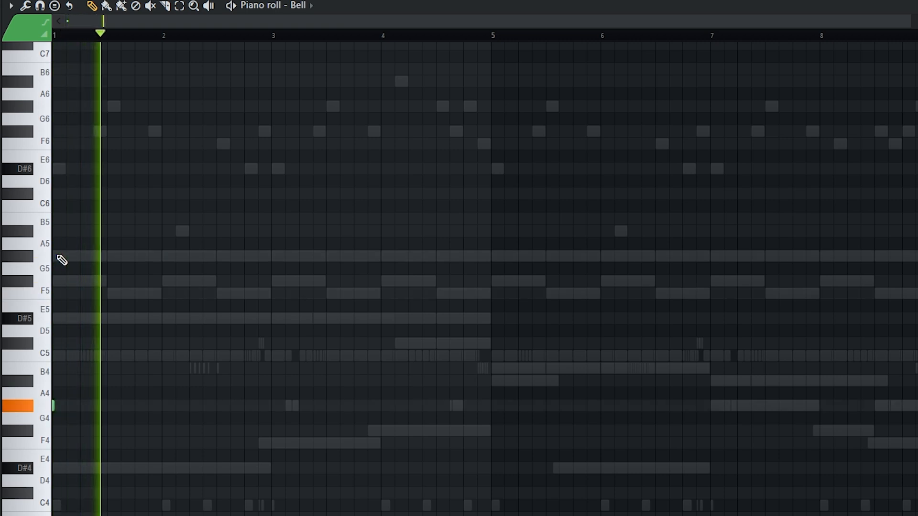
Step: Enable the [AP] 808 ( Astro ) channel's volume envelope with maximum hold and zero attack, decay and sustain
{"action": "key", "text": "space"}
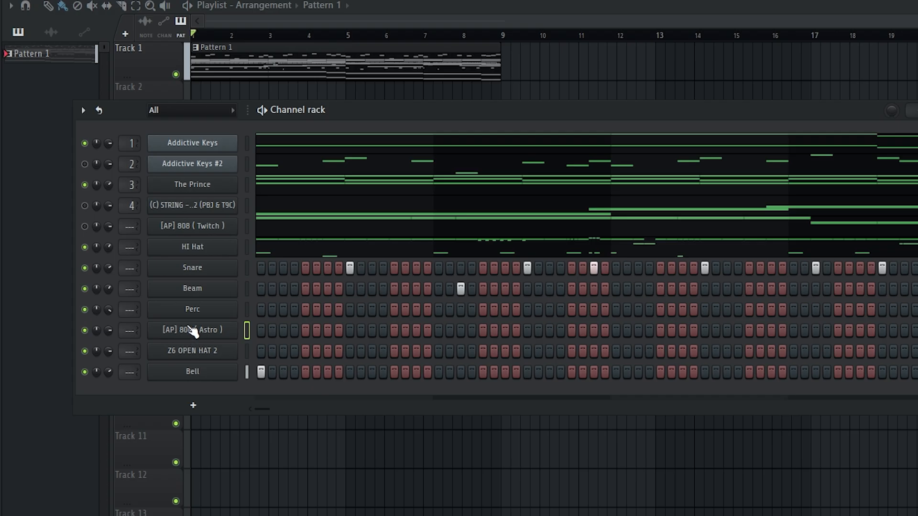
{"action": "left_click", "coordinate": [188, 328]}
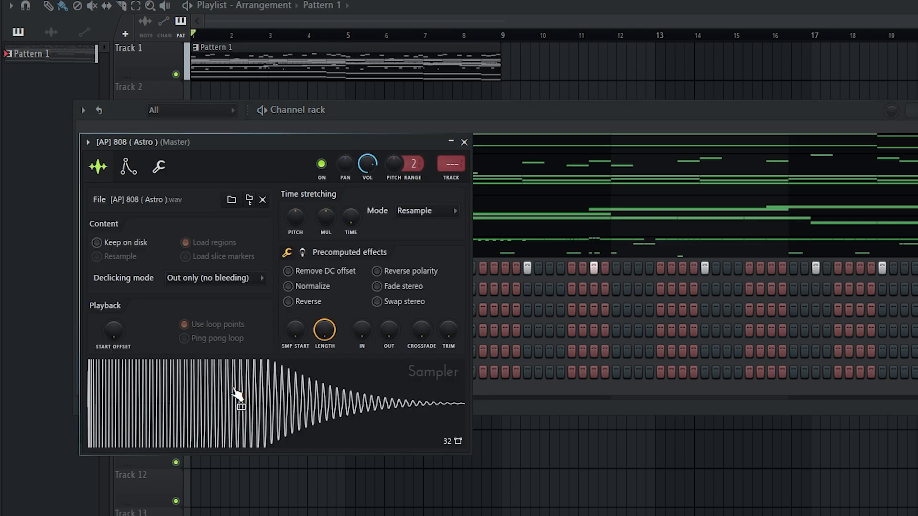
{"action": "key", "text": "Escape"}
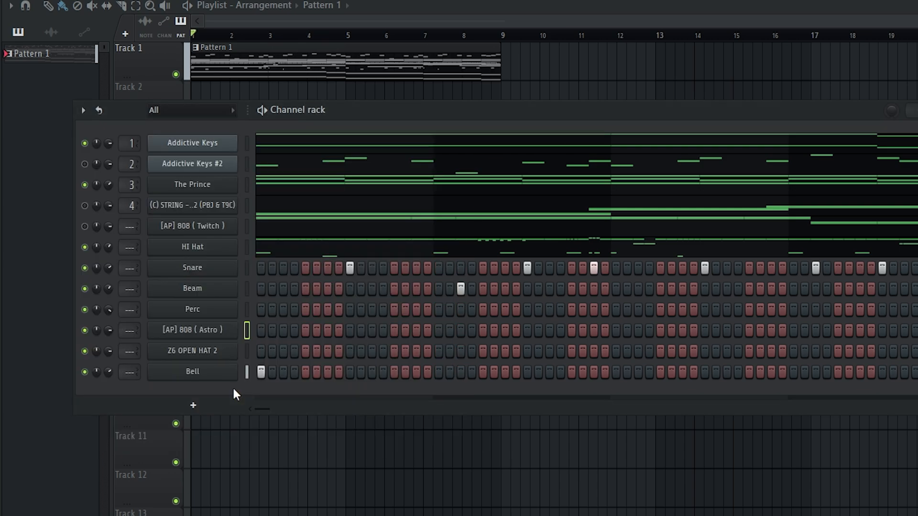
{"action": "left_click", "coordinate": [214, 334]}
{"action": "left_click", "coordinate": [127, 168]}
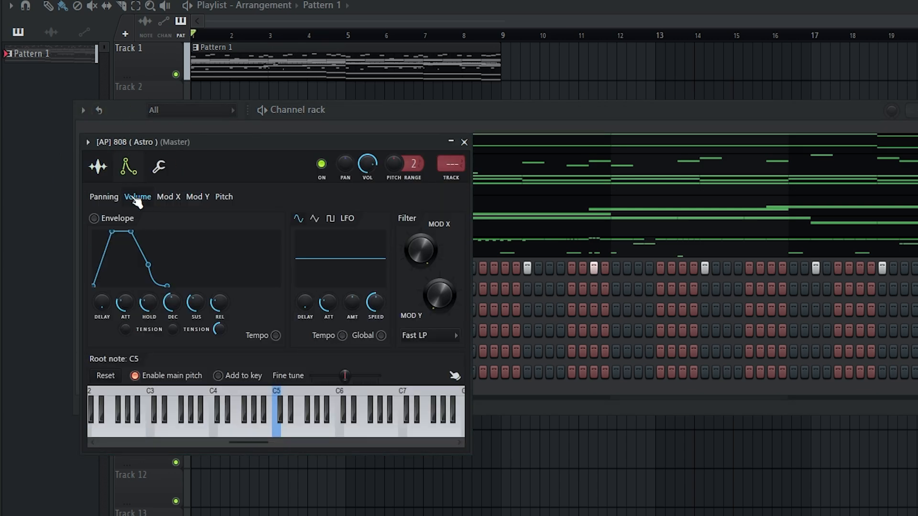
{"action": "left_click_drag", "start_coordinate": [133, 297], "coordinate": [134, 329]}
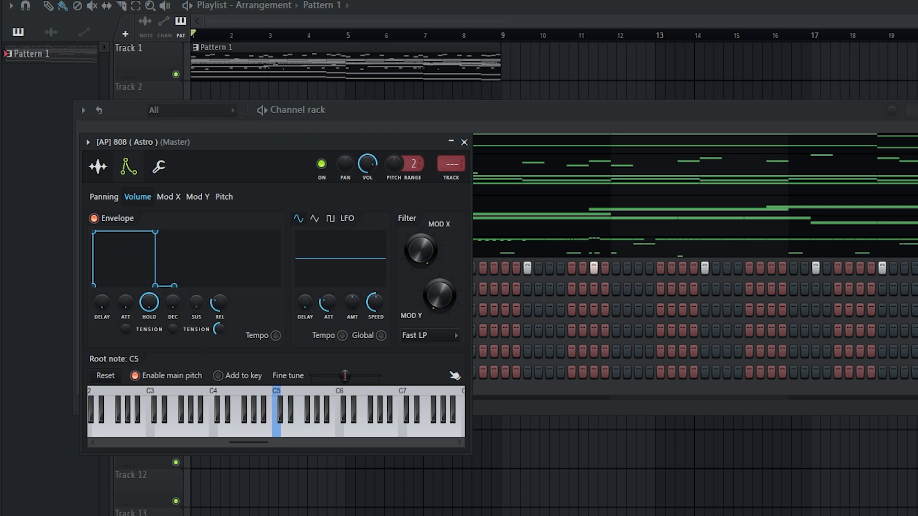
Step: In the 808 Astro piano roll, place D#5 hits on step 15 of bar 1, step 3 of bar 2, and steps 1, 7 and 13 of bar 3
{"action": "key", "text": "F7"}
{"action": "key", "text": "space"}
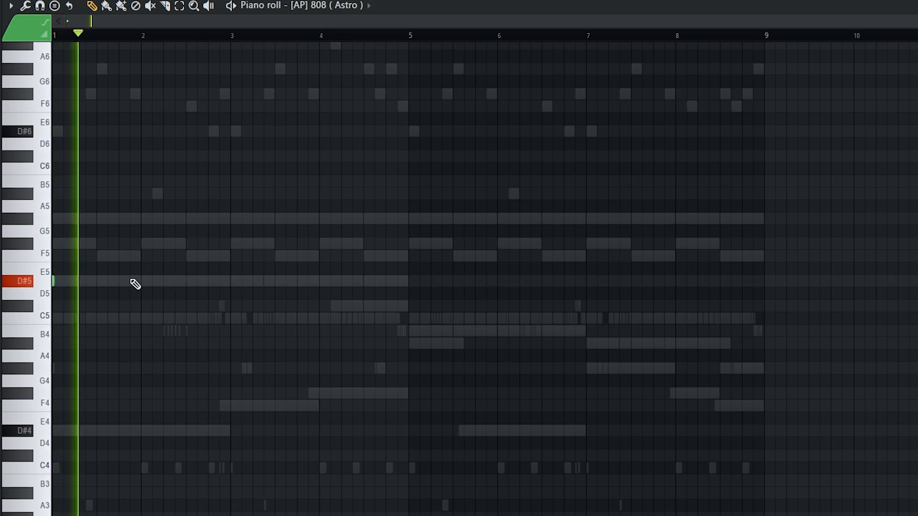
{"action": "left_click", "coordinate": [130, 279]}
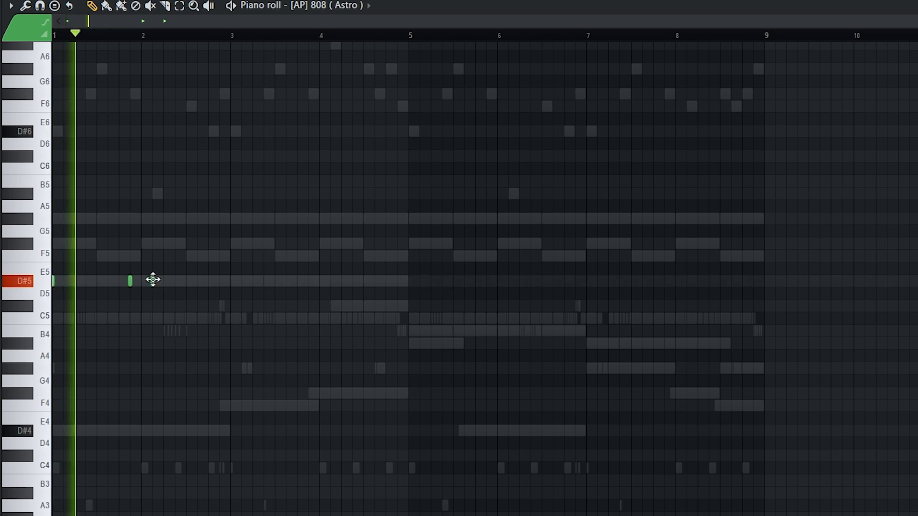
{"action": "left_click", "coordinate": [153, 281]}
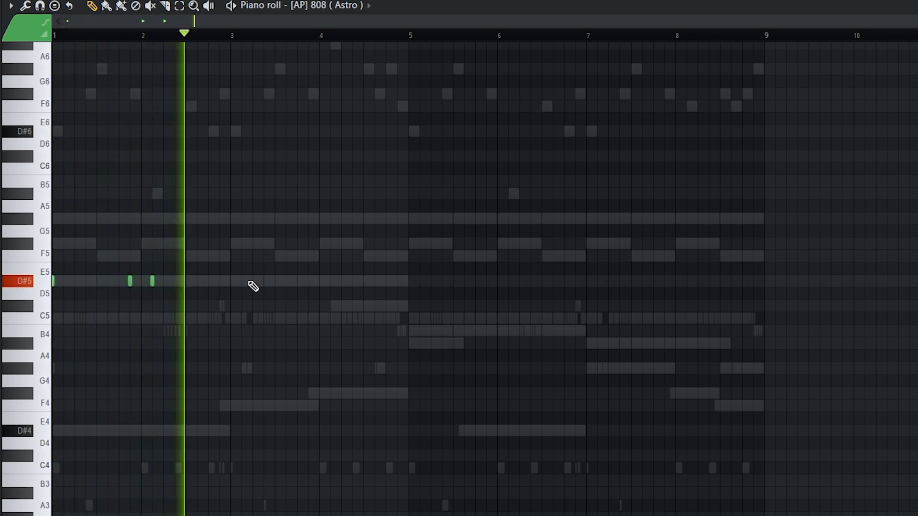
{"action": "scroll", "coordinate": [286, 287], "scroll_direction": "up", "scroll_amount": 2}
{"action": "left_click", "coordinate": [337, 281]}
{"action": "left_click", "coordinate": [390, 281]}
{"action": "left_click", "coordinate": [443, 281]}
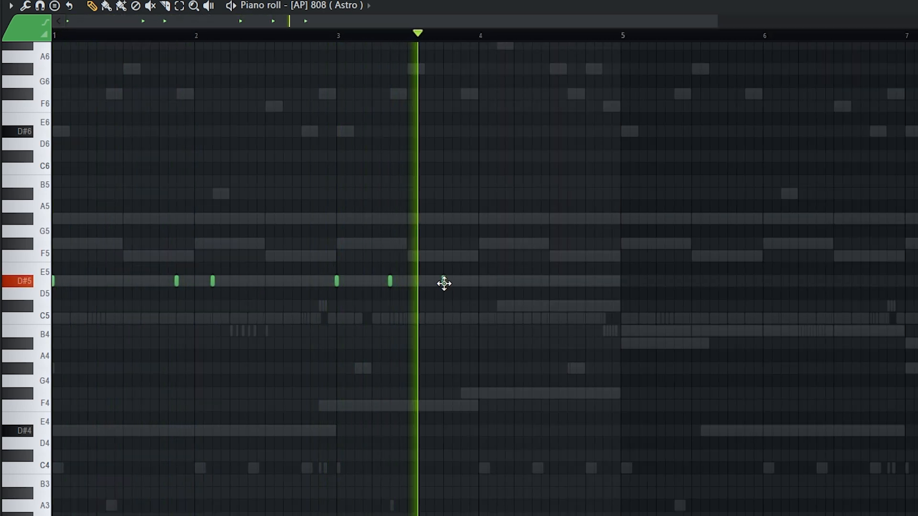
Step: Add two C#5 hits to the 808 Astro line on steps 3 and 9 of bar 4
{"action": "left_click", "coordinate": [497, 306]}
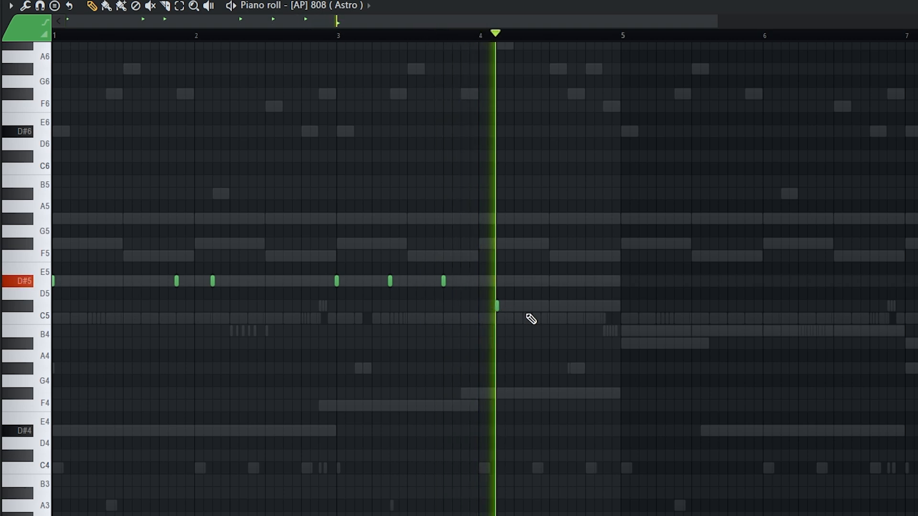
{"action": "left_click", "coordinate": [548, 306]}
{"action": "scroll", "coordinate": [532, 316], "scroll_direction": "down", "scroll_amount": 1}
{"action": "key", "text": "space"}
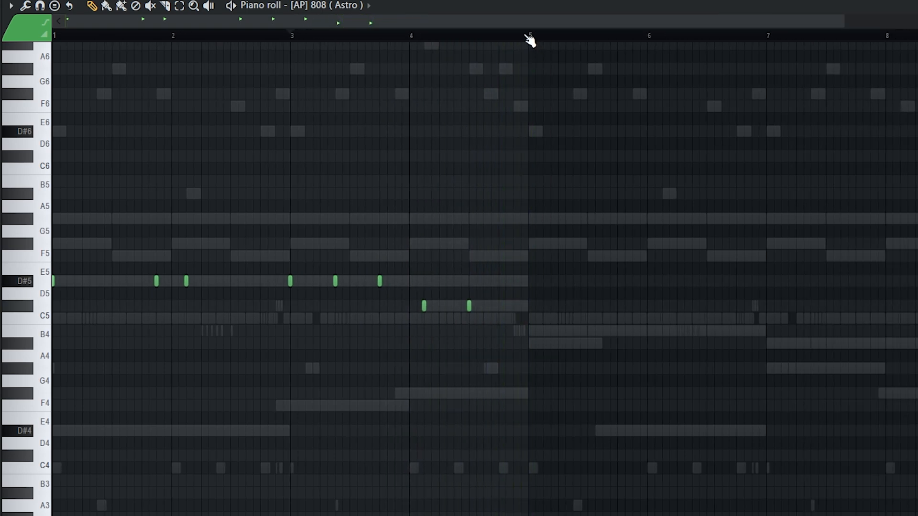
Step: Place a B4 hit at the start of bar 5, raise it an octave to B5, and add B5 hits on steps 3 and 9 of bar 6
{"action": "scroll", "coordinate": [408, 342], "scroll_direction": "down", "scroll_amount": 2}
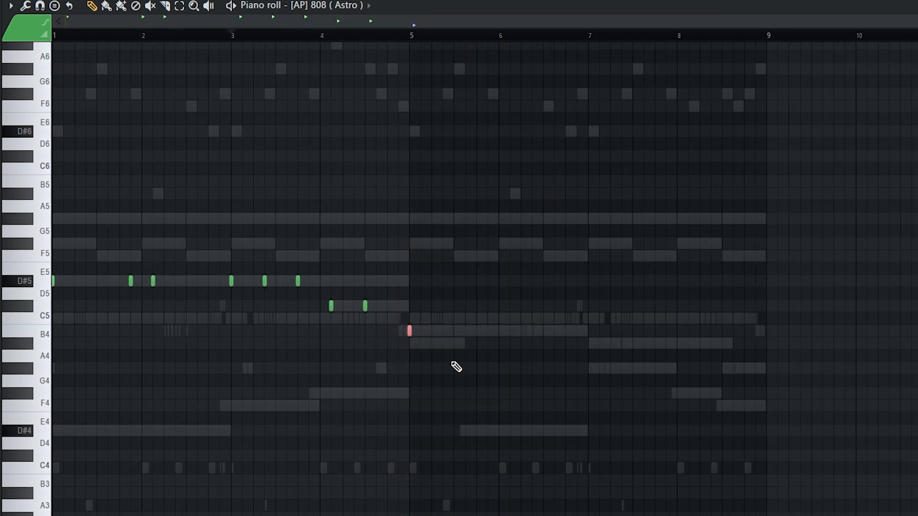
{"action": "scroll", "coordinate": [488, 189], "scroll_direction": "up", "scroll_amount": 1}
{"action": "key", "text": "space"}
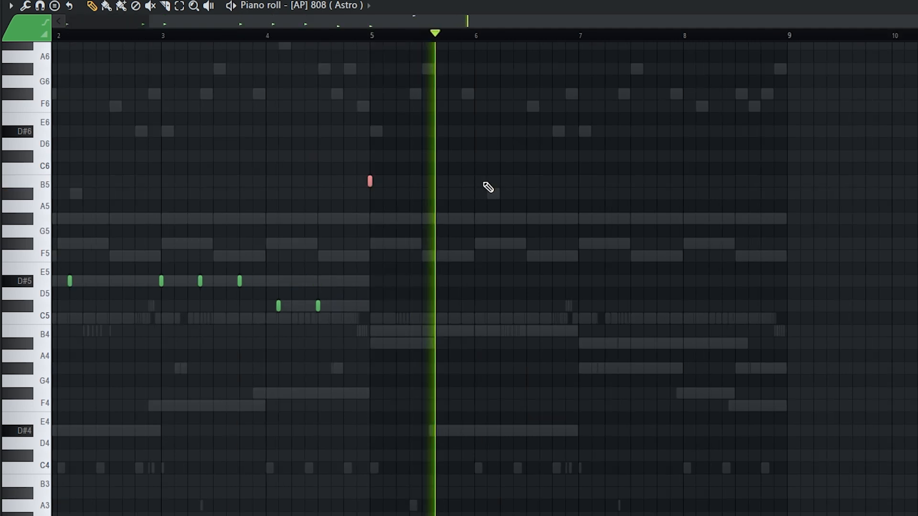
{"action": "left_click", "coordinate": [487, 181]}
{"action": "left_click", "coordinate": [514, 181]}
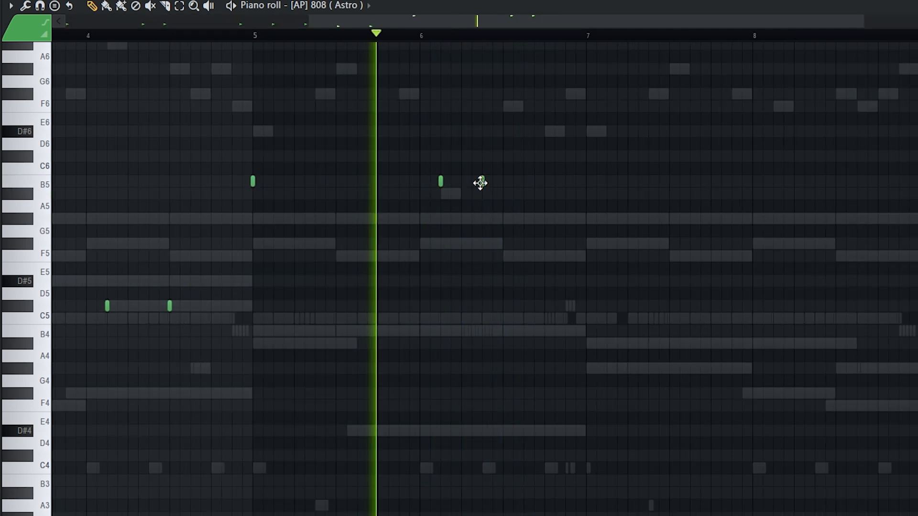
{"action": "right_click", "coordinate": [481, 182]}
{"action": "left_click", "coordinate": [501, 184]}
Step: Place three A#5 hits across bar 7 and a run of six evenly spaced A#4 hits from the start of bar 8
{"action": "scroll", "coordinate": [517, 196], "scroll_direction": "down", "scroll_amount": 2}
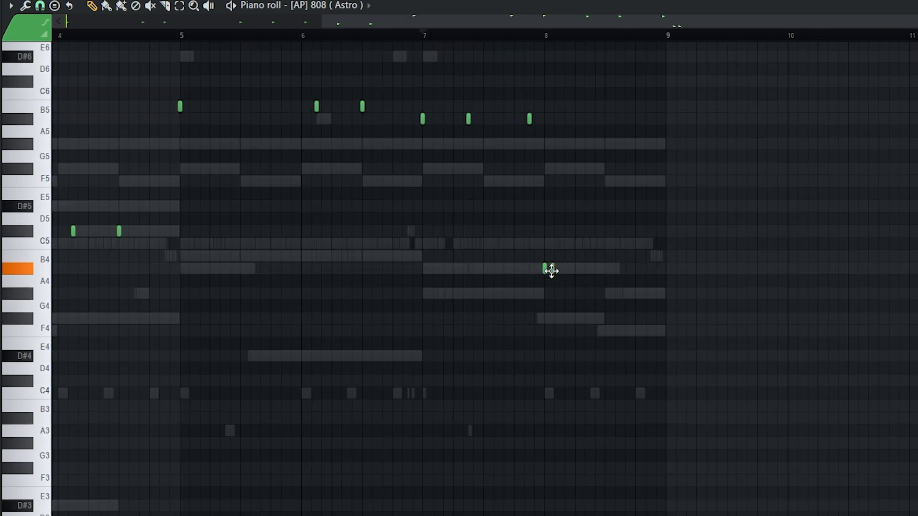
{"action": "scroll", "coordinate": [564, 272], "scroll_direction": "up", "scroll_amount": 5}
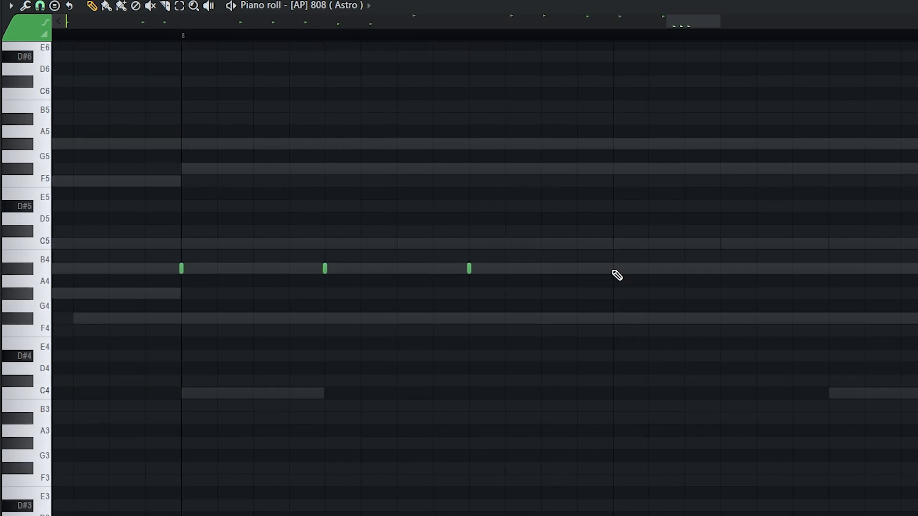
{"action": "scroll", "coordinate": [709, 338], "scroll_direction": "up", "scroll_amount": 3}
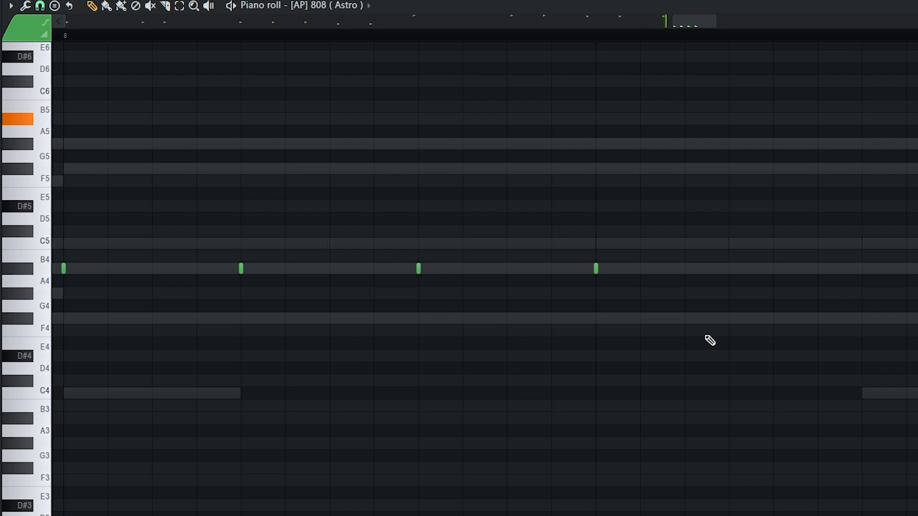
{"action": "scroll", "coordinate": [709, 338], "scroll_direction": "down", "scroll_amount": 3}
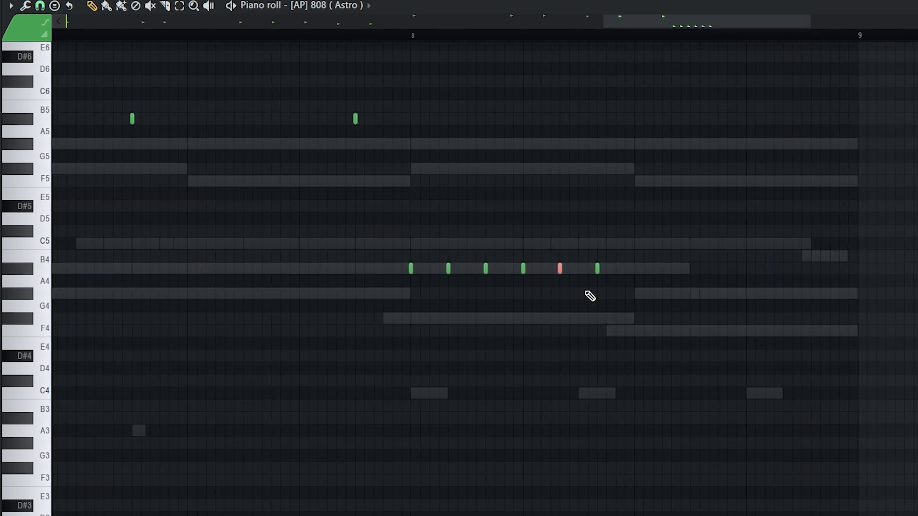
Step: Raise the fifth A#4 hit of bar 8 to A#5 and add three hits from beat 3, G#5, G#6 and G#5
{"action": "scroll", "coordinate": [590, 296], "scroll_direction": "up", "scroll_amount": 3}
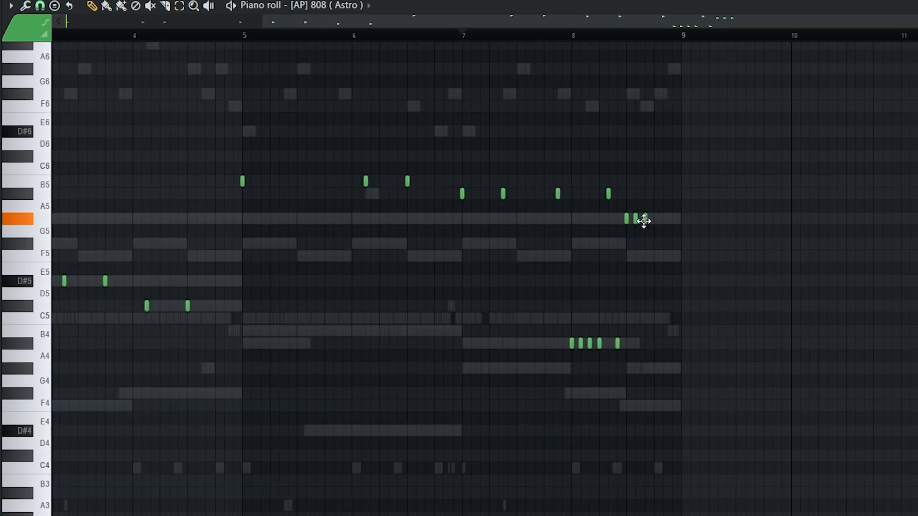
{"action": "scroll", "coordinate": [644, 221], "scroll_direction": "up", "scroll_amount": 2}
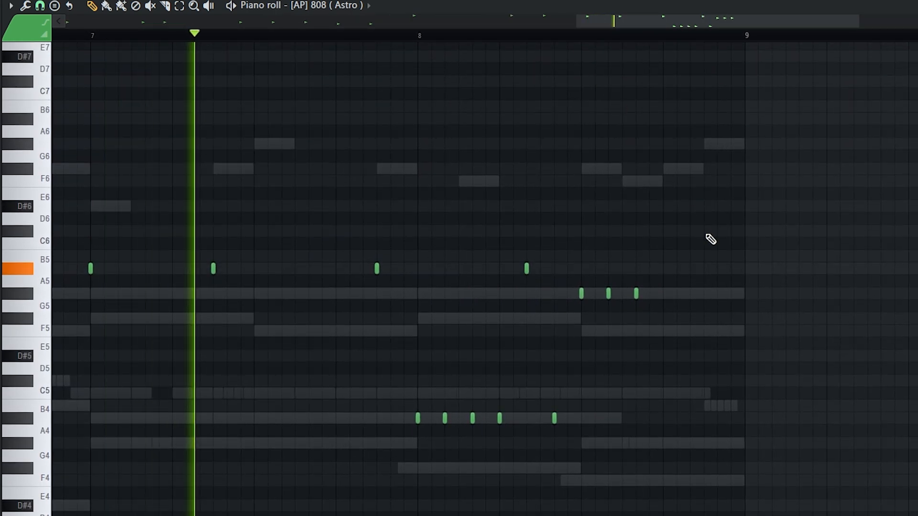
{"action": "scroll", "coordinate": [708, 237], "scroll_direction": "up", "scroll_amount": 3}
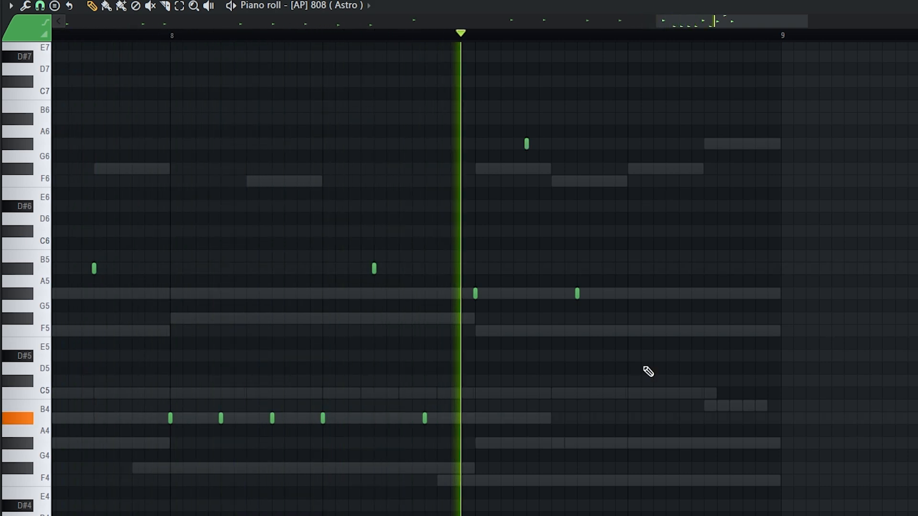
Step: Finish bar 8 of the 808 Astro line with a G#4 hit on beat 4 followed by two G#5 hits
{"action": "key", "text": "space"}
{"action": "scroll", "coordinate": [651, 320], "scroll_direction": "up", "scroll_amount": 3}
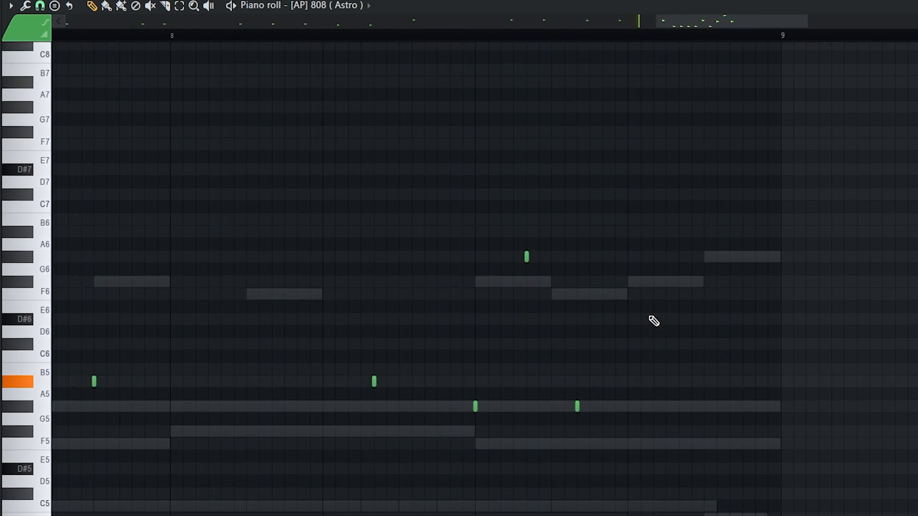
{"action": "key", "text": "space"}
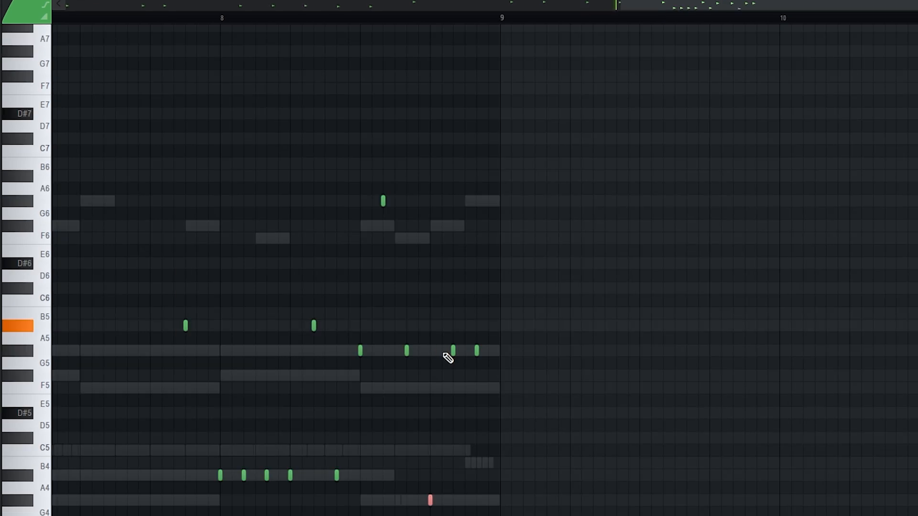
{"action": "scroll", "coordinate": [460, 427], "scroll_direction": "down", "scroll_amount": 4, "text": "ctrl"}
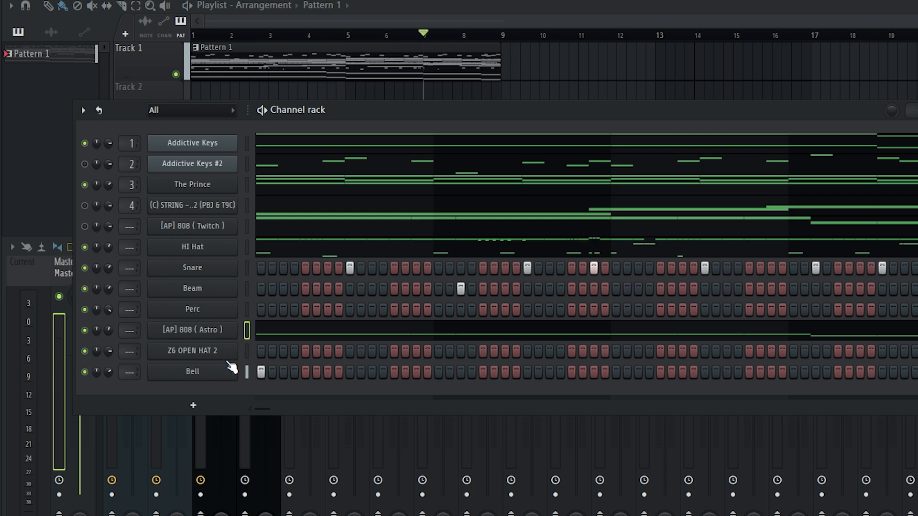
Step: Open the Z6 OPEN HAT 2 piano roll and place seven C5 hits across bars 1 to 4
{"action": "left_click", "coordinate": [223, 358]}
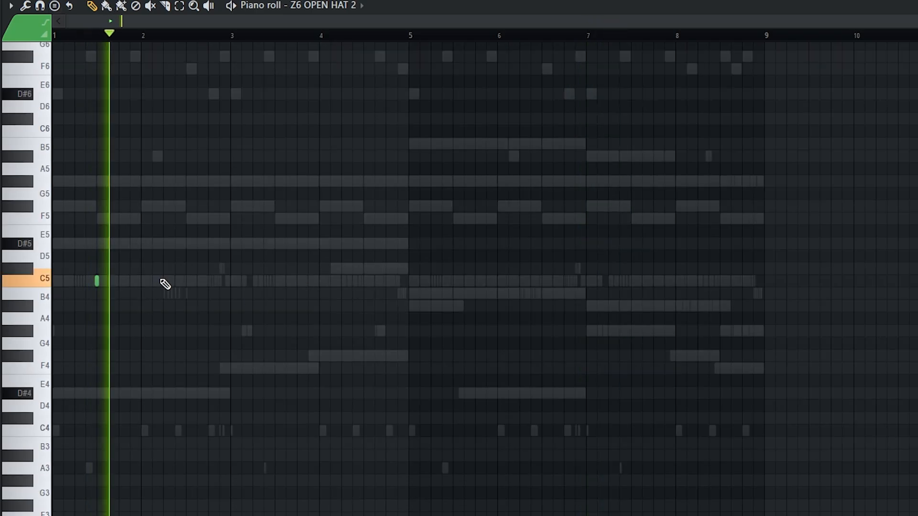
{"action": "left_click", "coordinate": [182, 279]}
{"action": "left_click", "coordinate": [217, 284]}
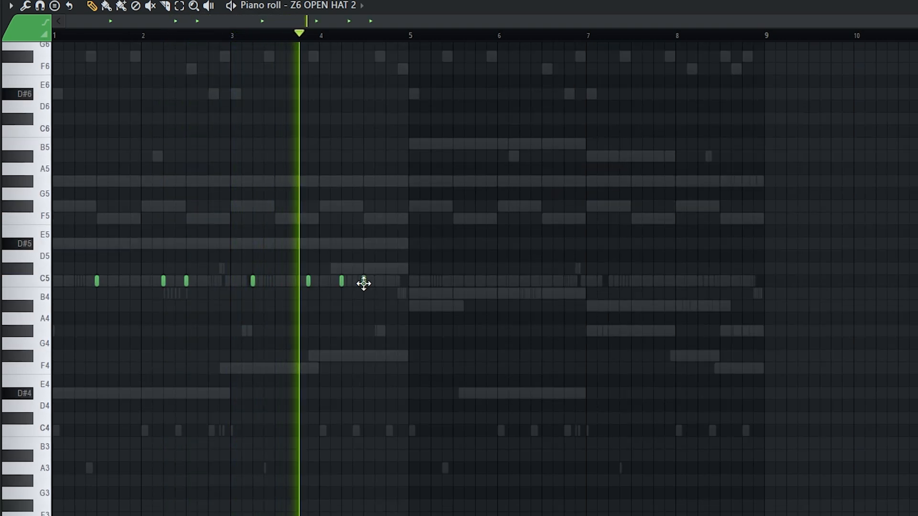
{"action": "key", "text": "space"}
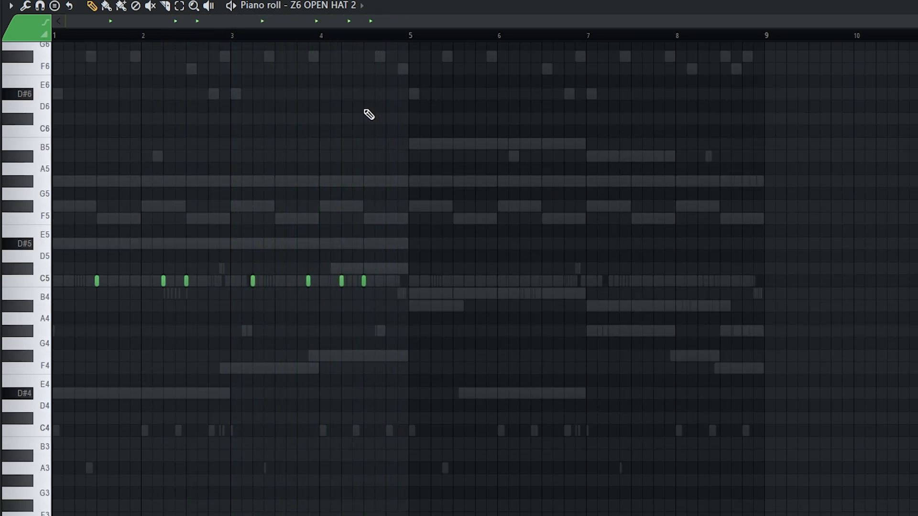
{"action": "left_click_drag", "start_coordinate": [410, 45], "coordinate": [764, 43]}
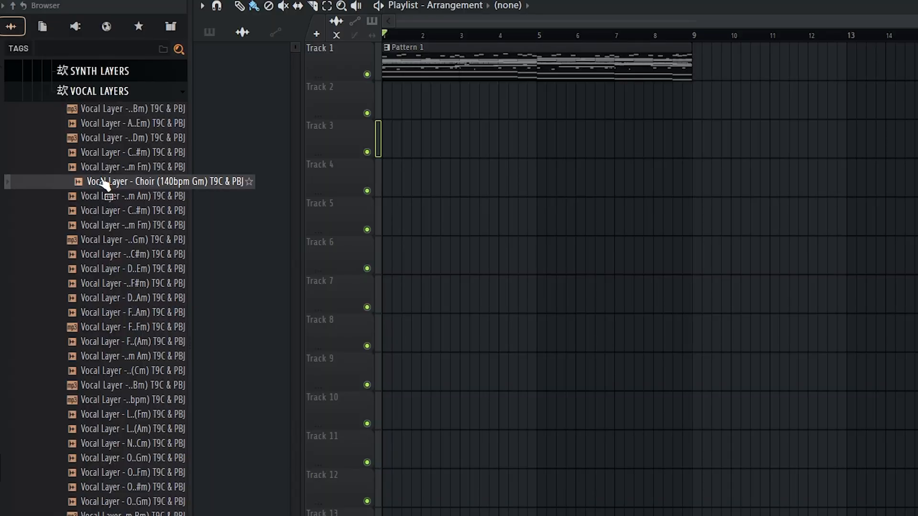
Step: Place the Vocal Layer - Choir (140bpm Gm) sample on Track 3 at bar 1 and shorten its stretch time to fit the beat
{"action": "left_click_drag", "start_coordinate": [104, 184], "coordinate": [421, 165]}
{"action": "key", "text": "alt+F8"}
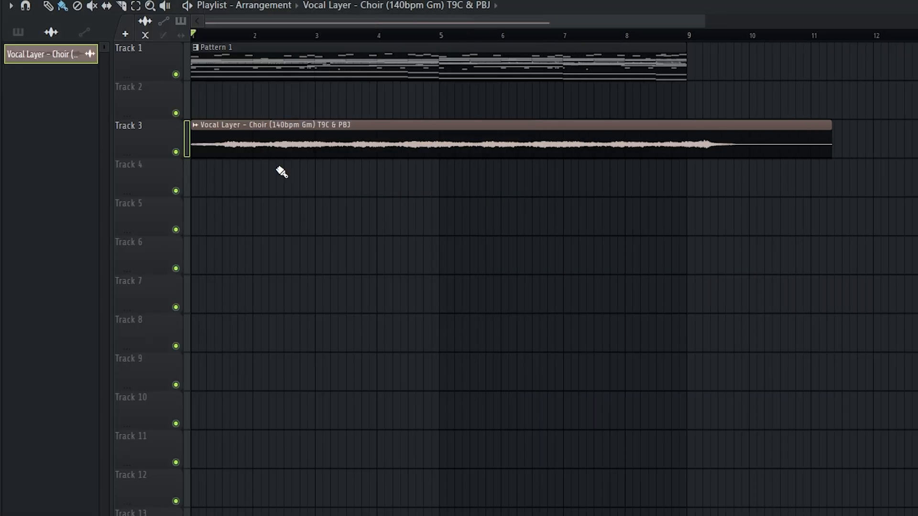
{"action": "double_click", "coordinate": [260, 133]}
{"action": "left_click_drag", "start_coordinate": [403, 273], "coordinate": [403, 243]}
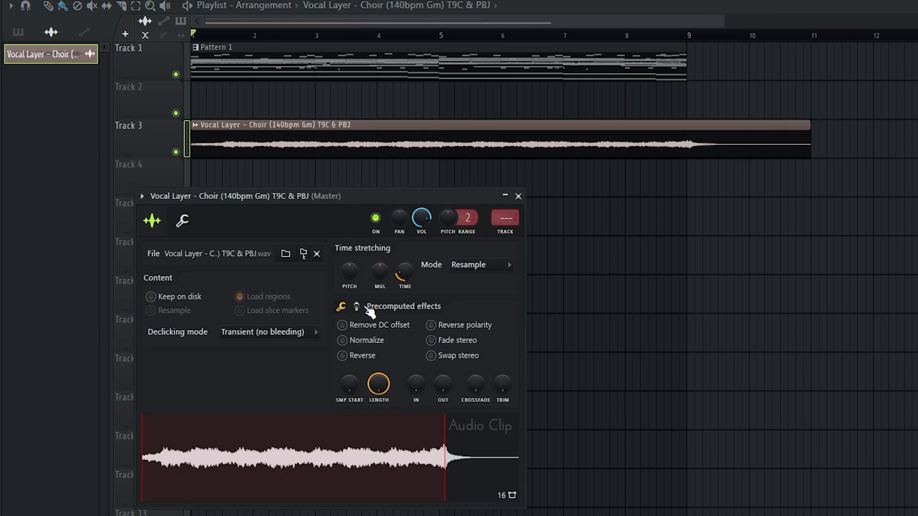
Step: Set the choir clip's time-stretching mode to Stretch, lower its pitch, and close its channel settings
{"action": "left_click", "coordinate": [476, 265]}
{"action": "left_click", "coordinate": [477, 304]}
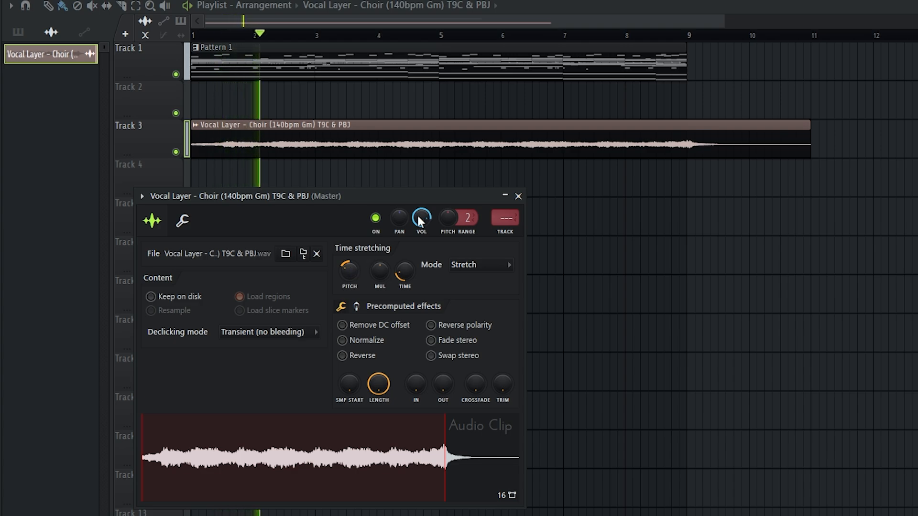
{"action": "left_click", "coordinate": [518, 196]}
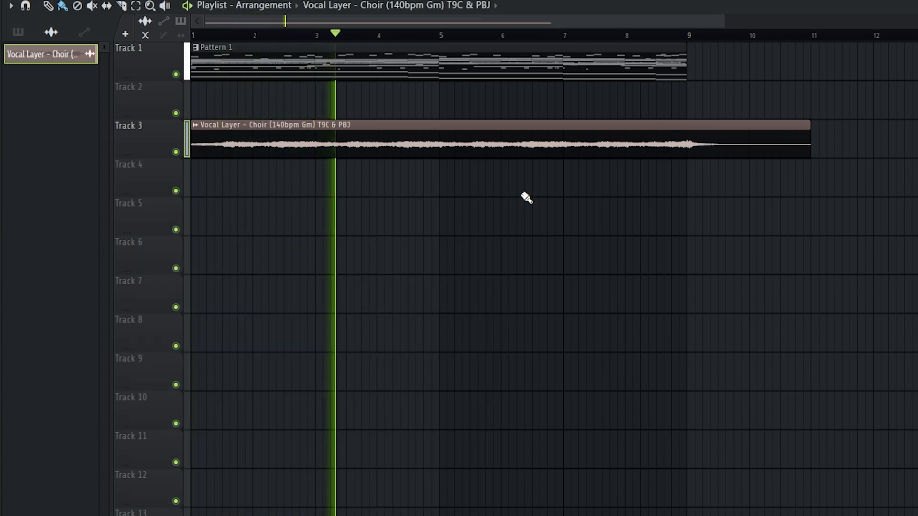
{"action": "scroll", "coordinate": [410, 200], "scroll_direction": "down", "scroll_amount": 1}
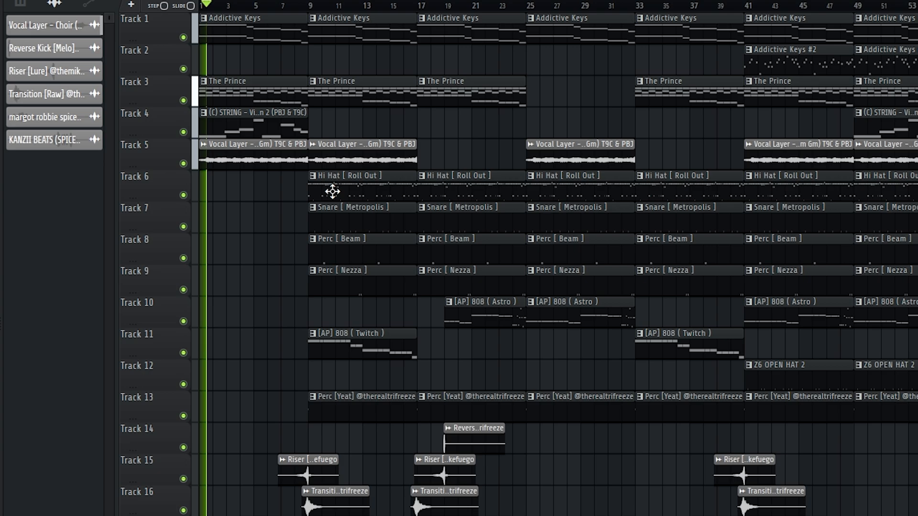
{"action": "scroll", "coordinate": [820, 431], "scroll_direction": "down", "scroll_amount": 4}
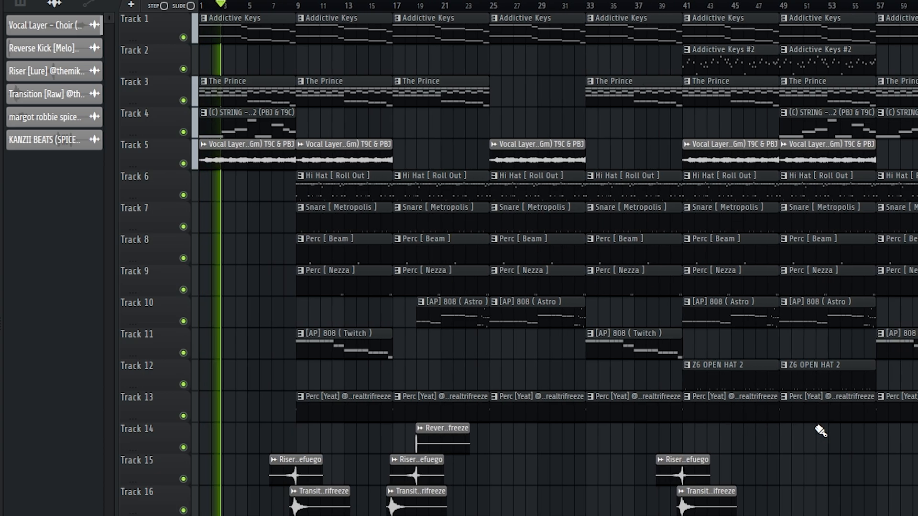